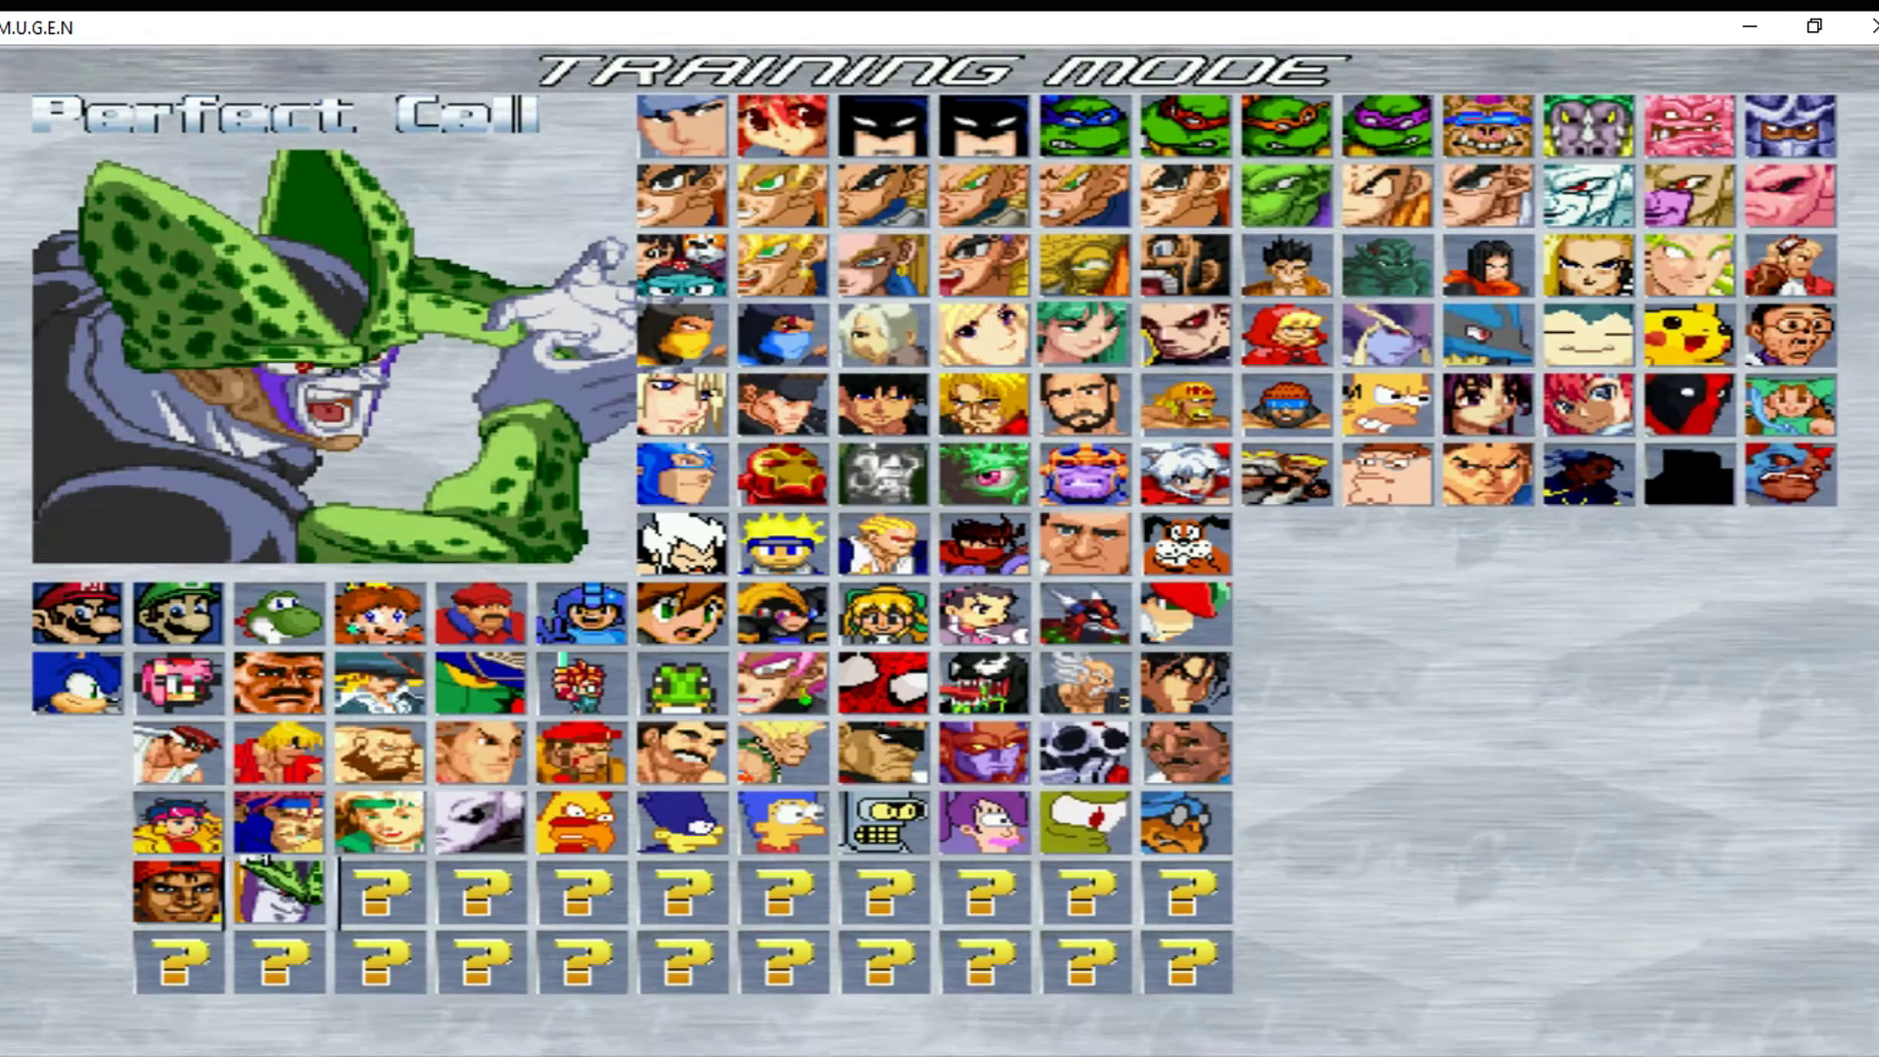
Browse the roster past Super Mario, Duck Hunt Dog, Jin Kazama and Jubilee, returning to Perfect Cell.
{"action": "key", "text": "Left"}
{"action": "key", "text": "Left"}
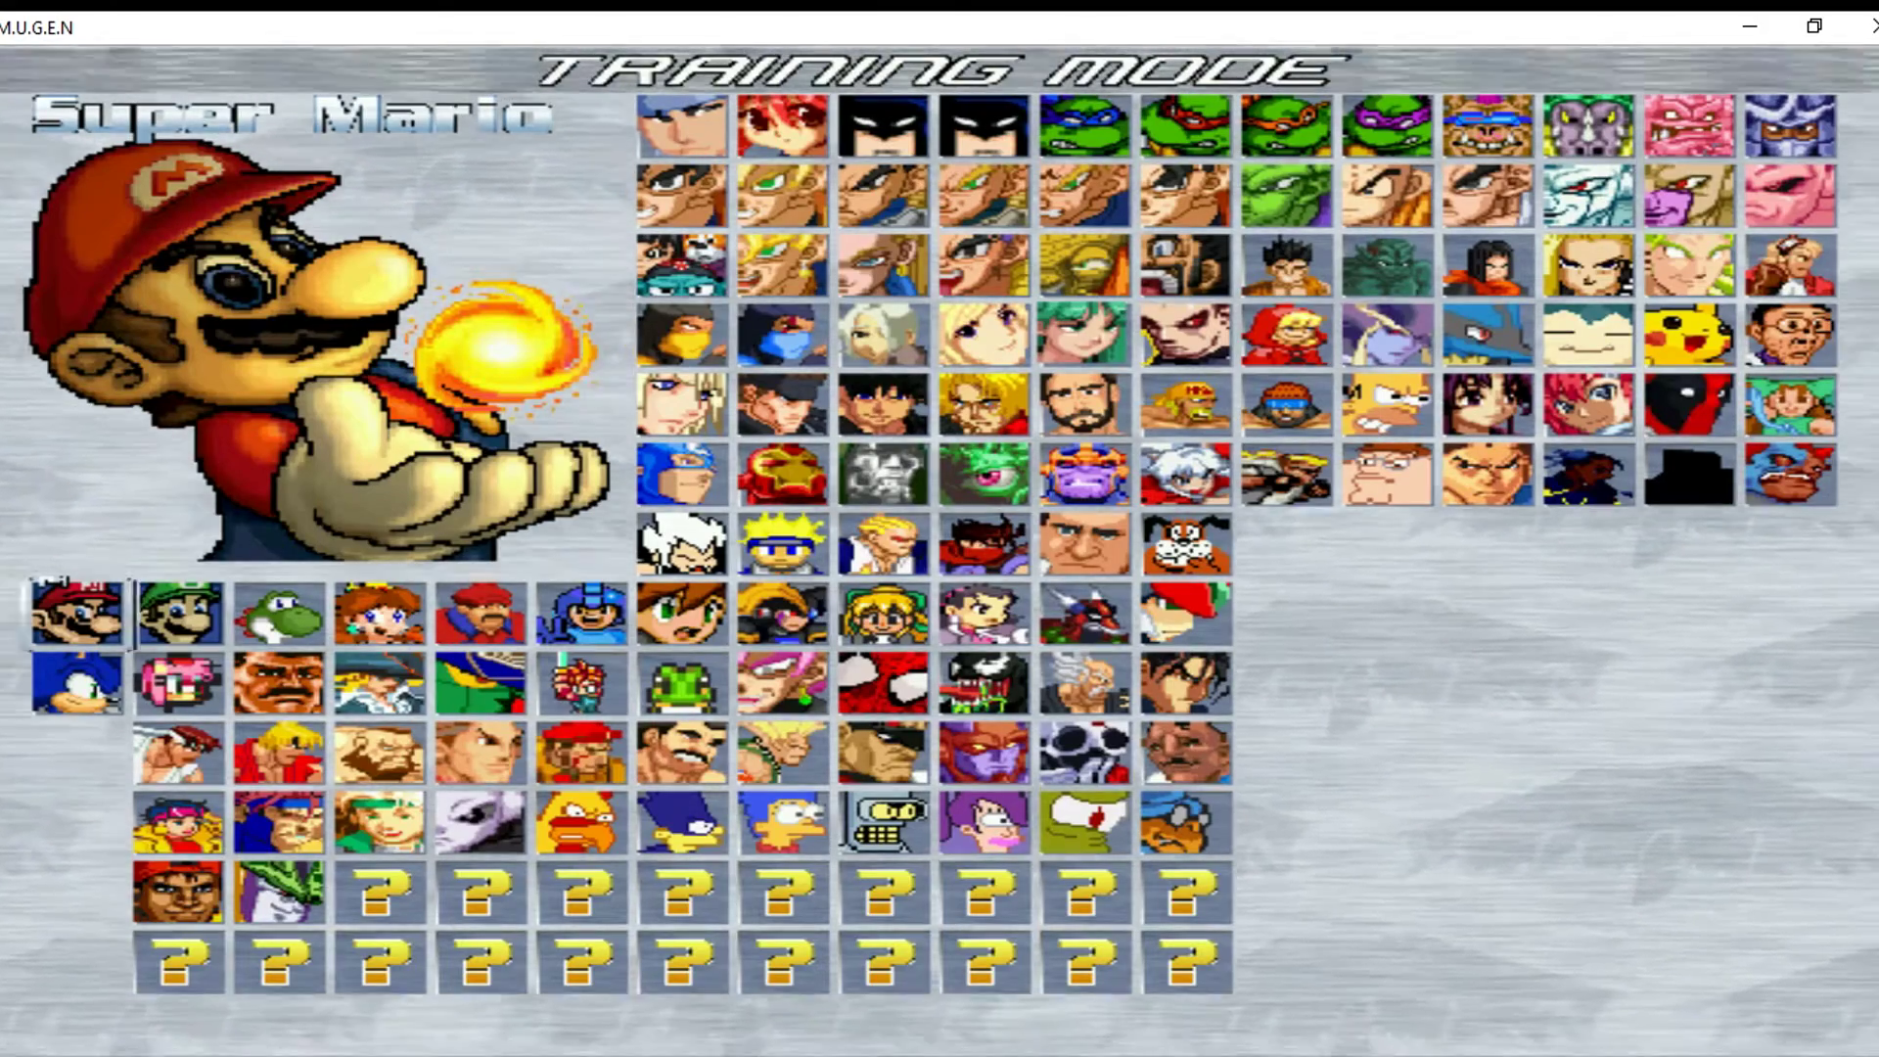
{"action": "key", "text": "Left"}
{"action": "key", "text": "Left"}
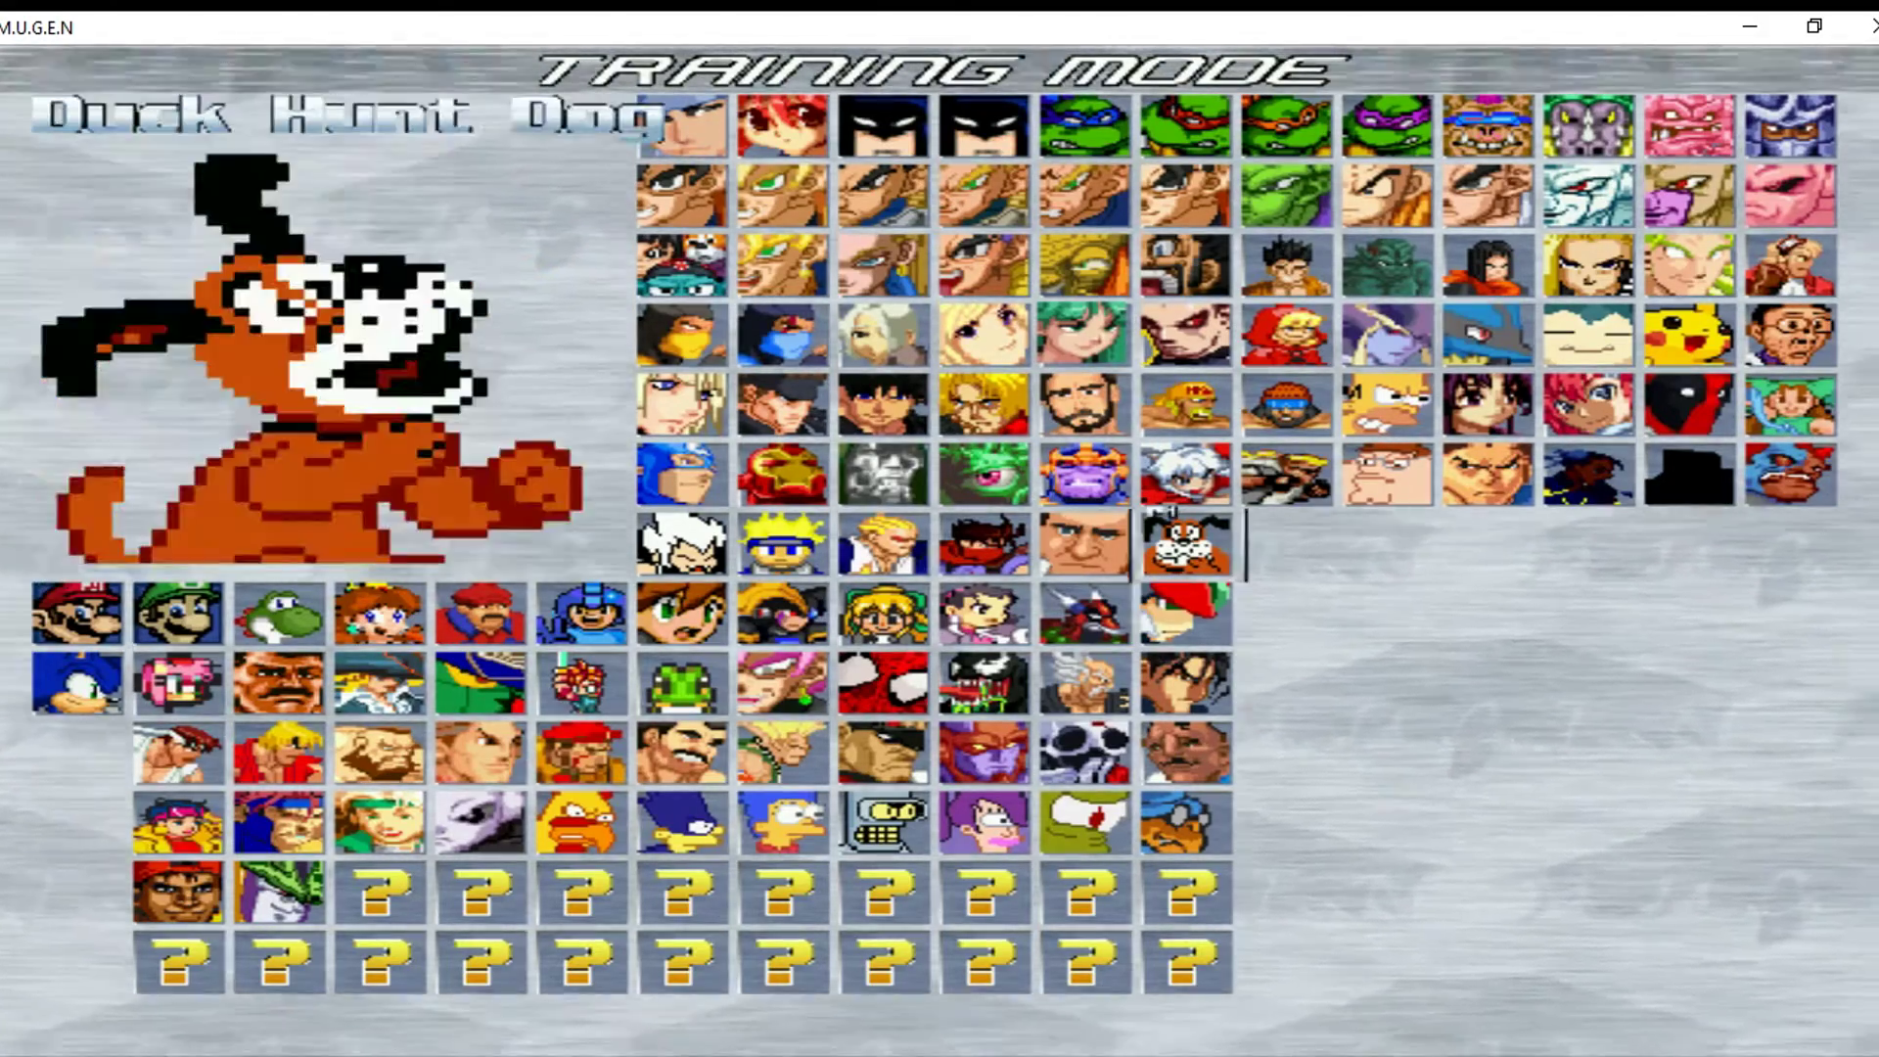
{"action": "key", "text": "Up"}
{"action": "key", "text": "Right"}
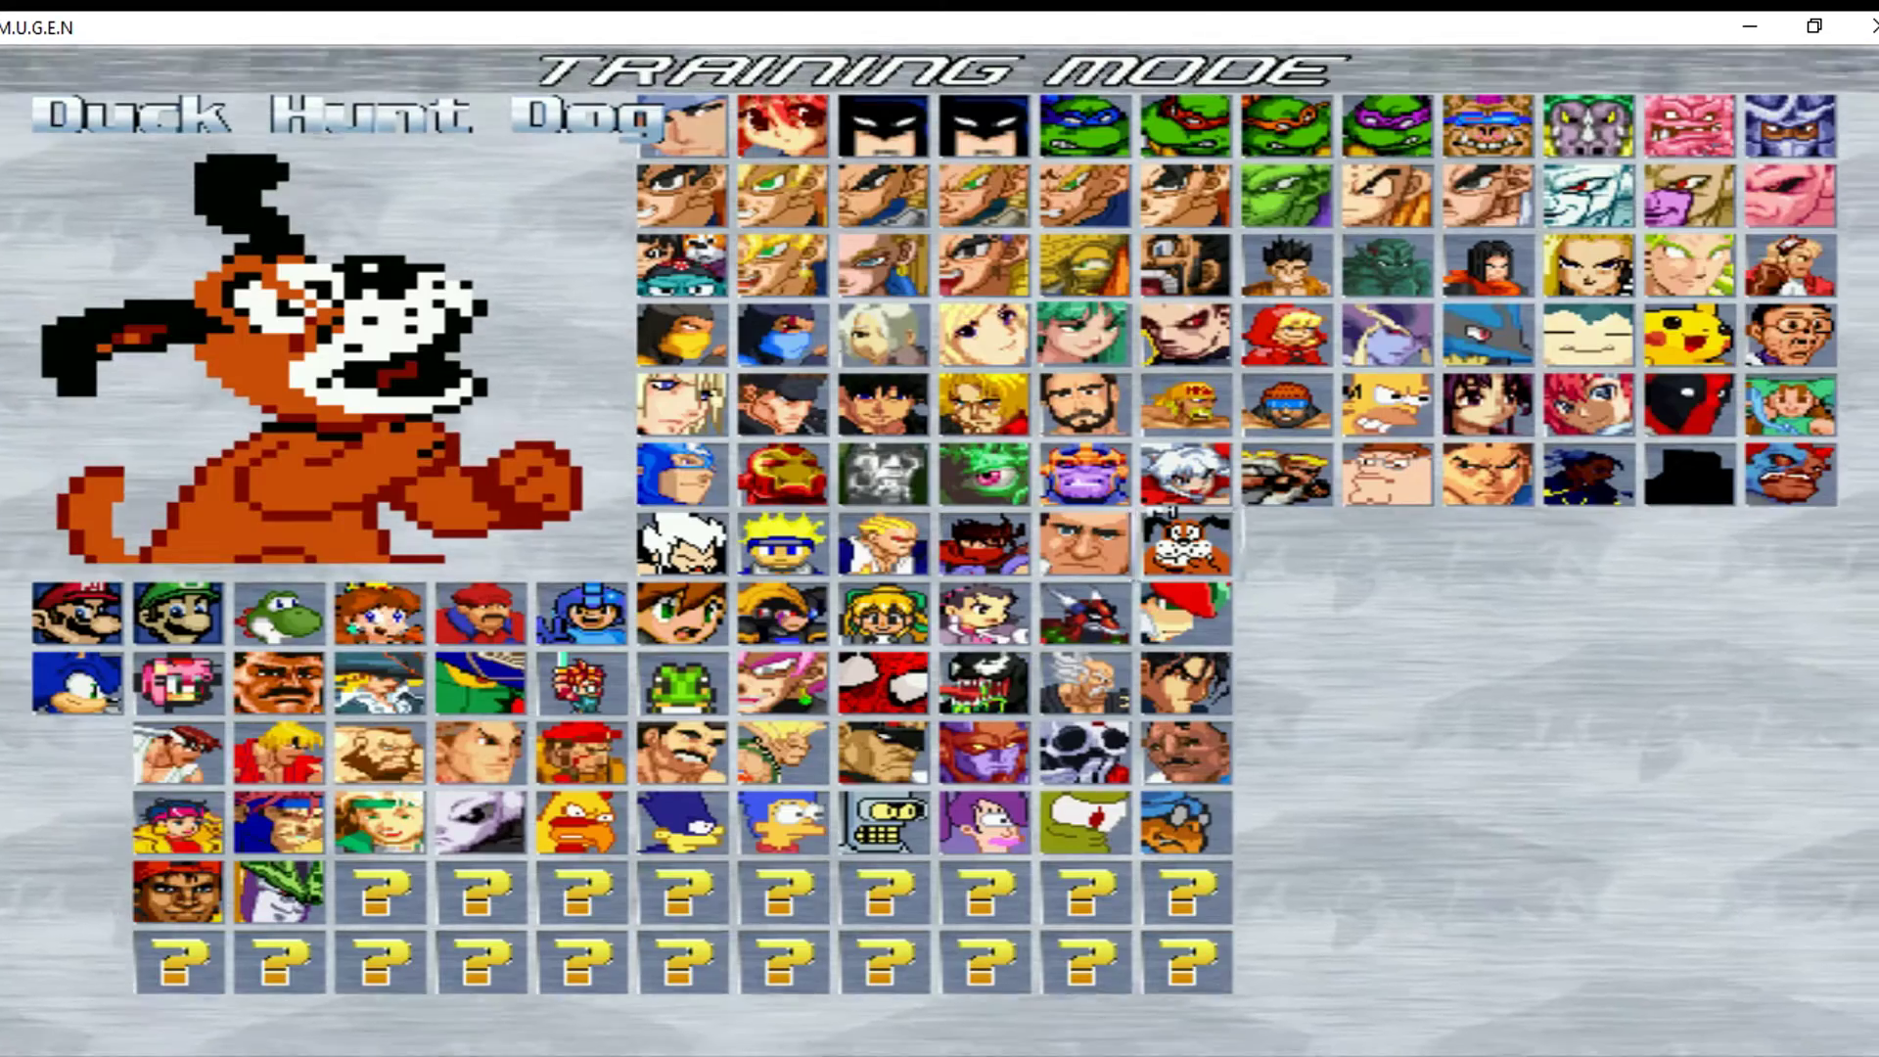
{"action": "key", "text": "Down"}
{"action": "key", "text": "Down"}
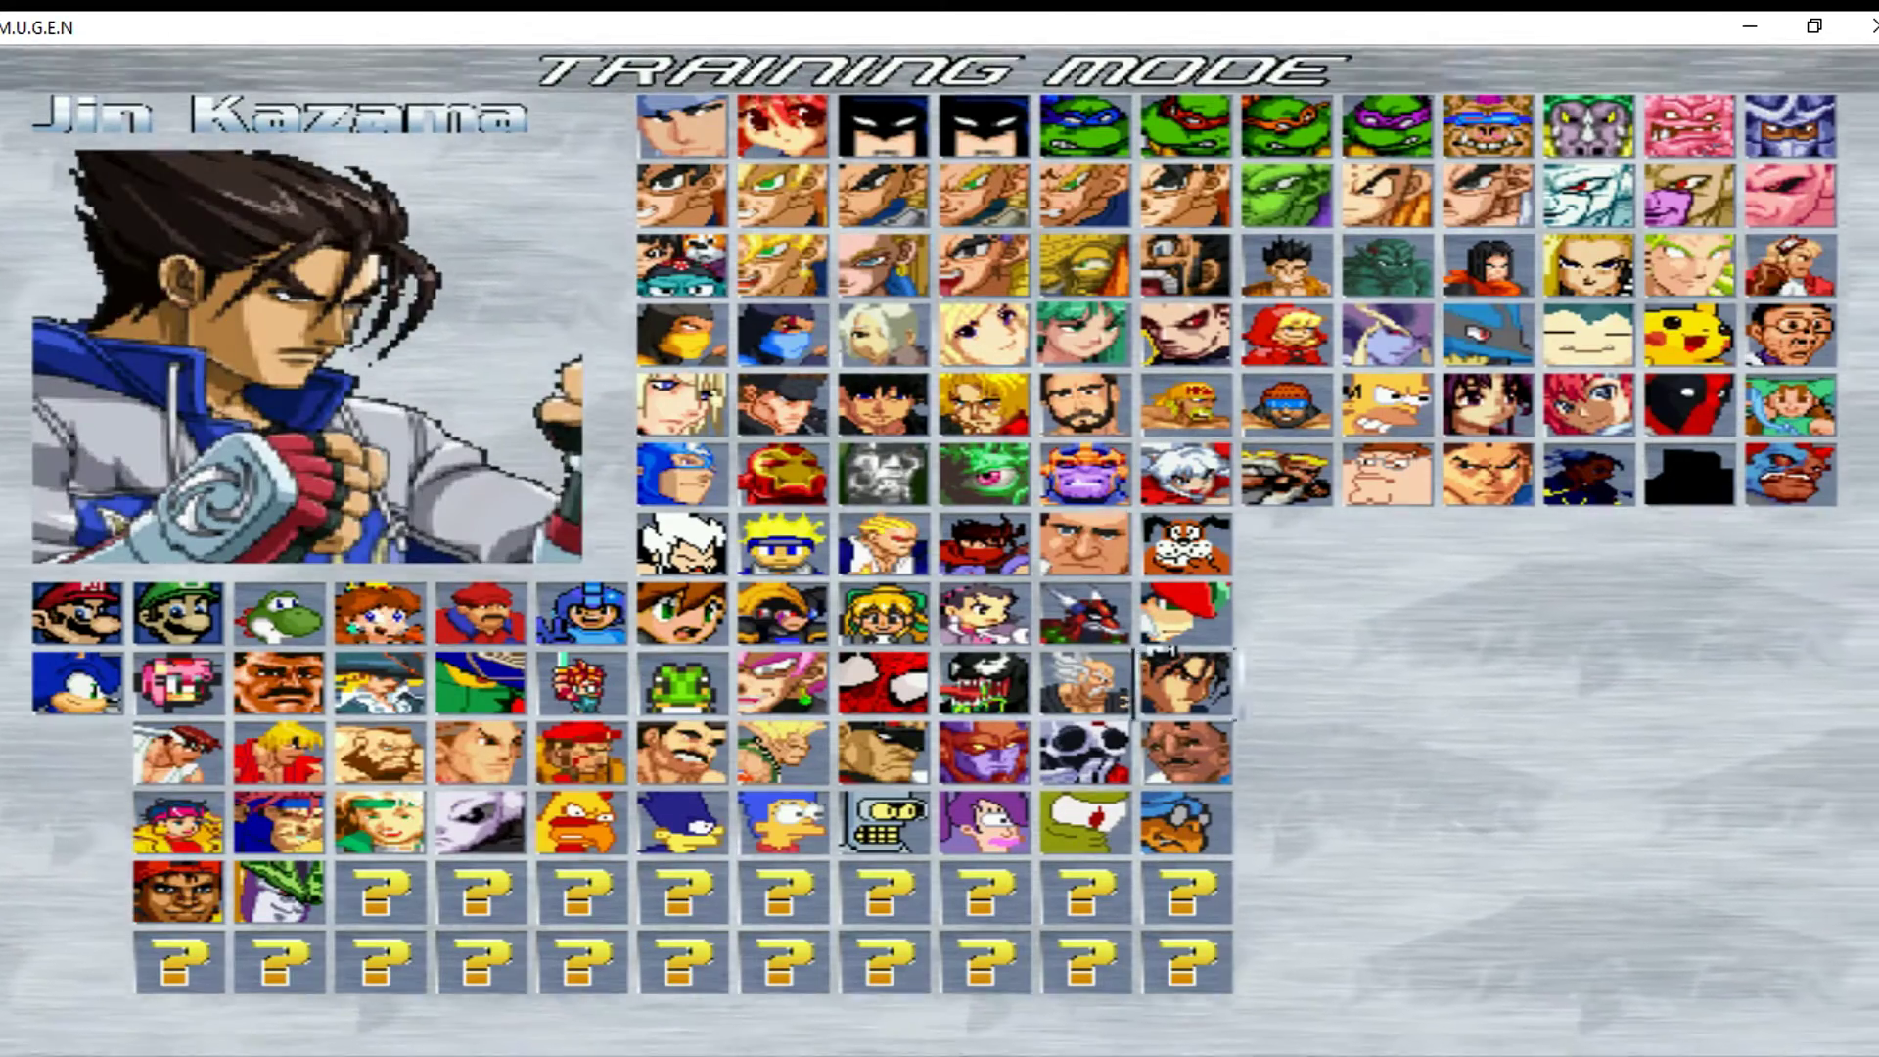
{"action": "key", "text": "Down"}
{"action": "key", "text": "Down"}
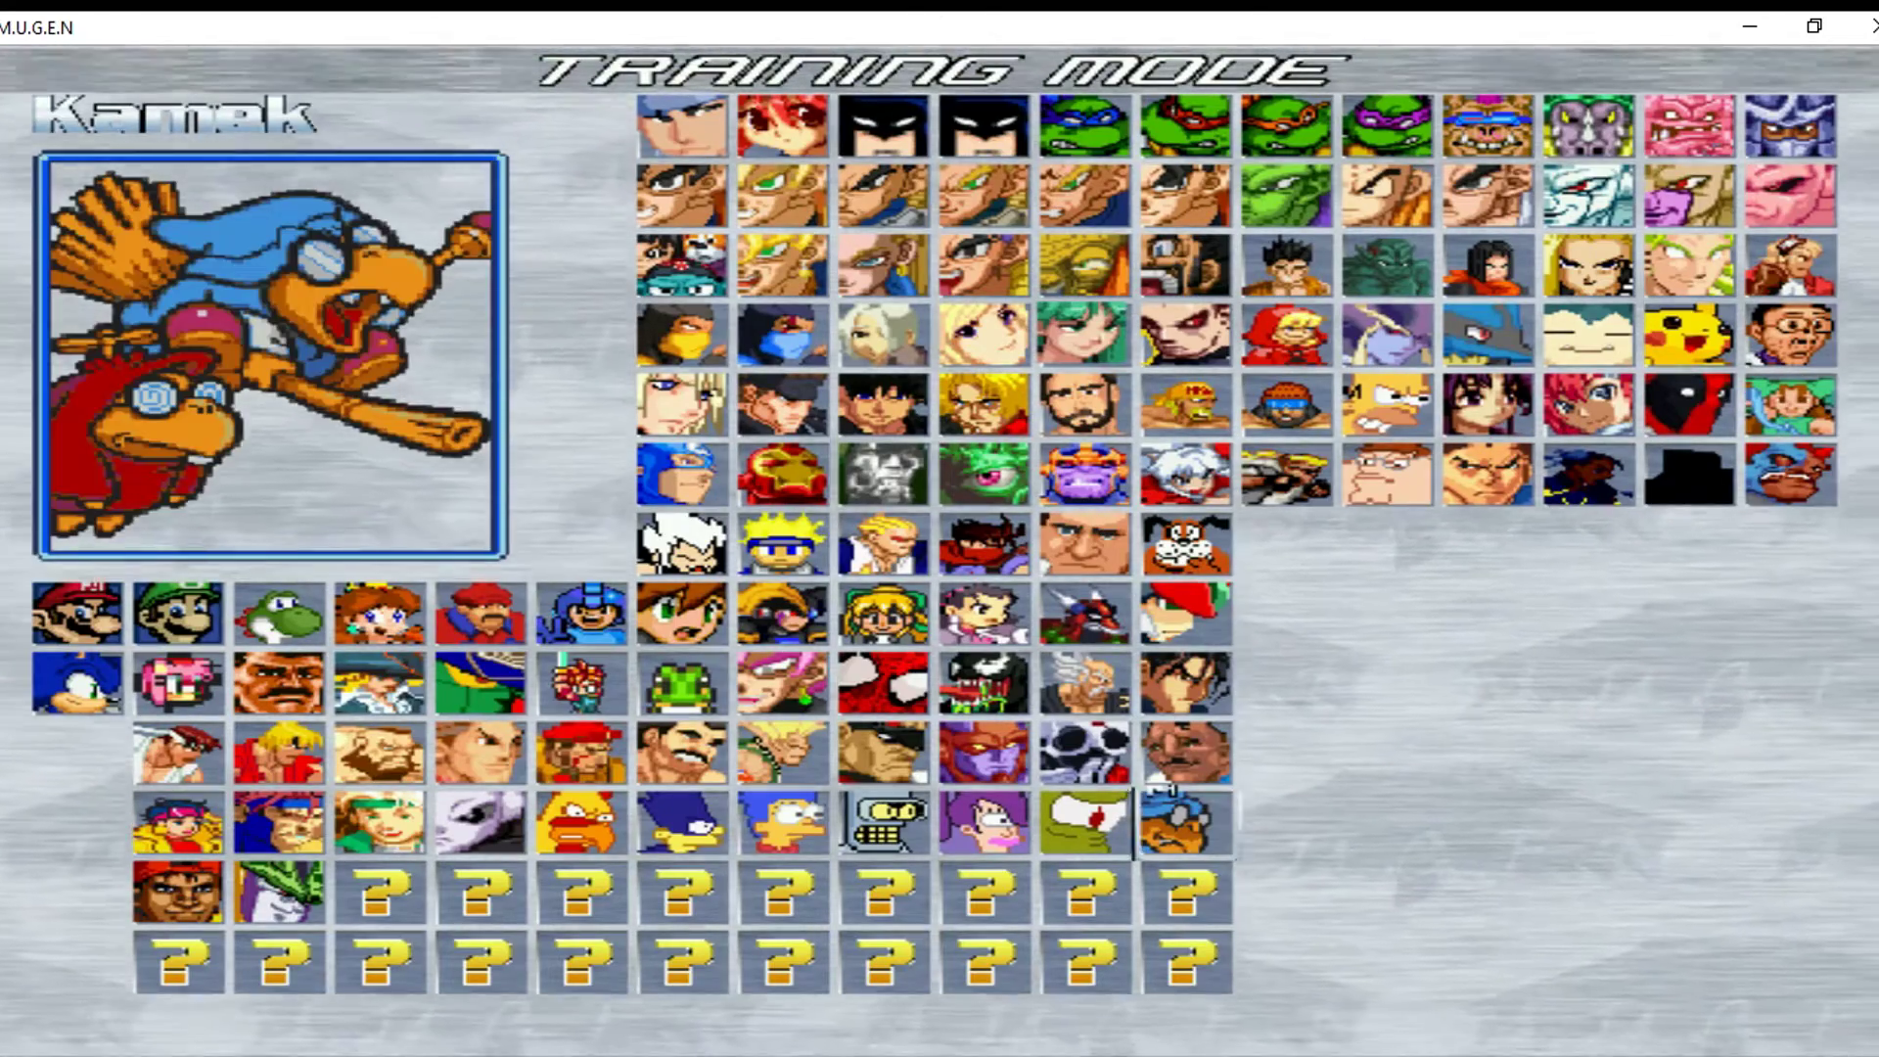
{"action": "key", "text": "Right"}
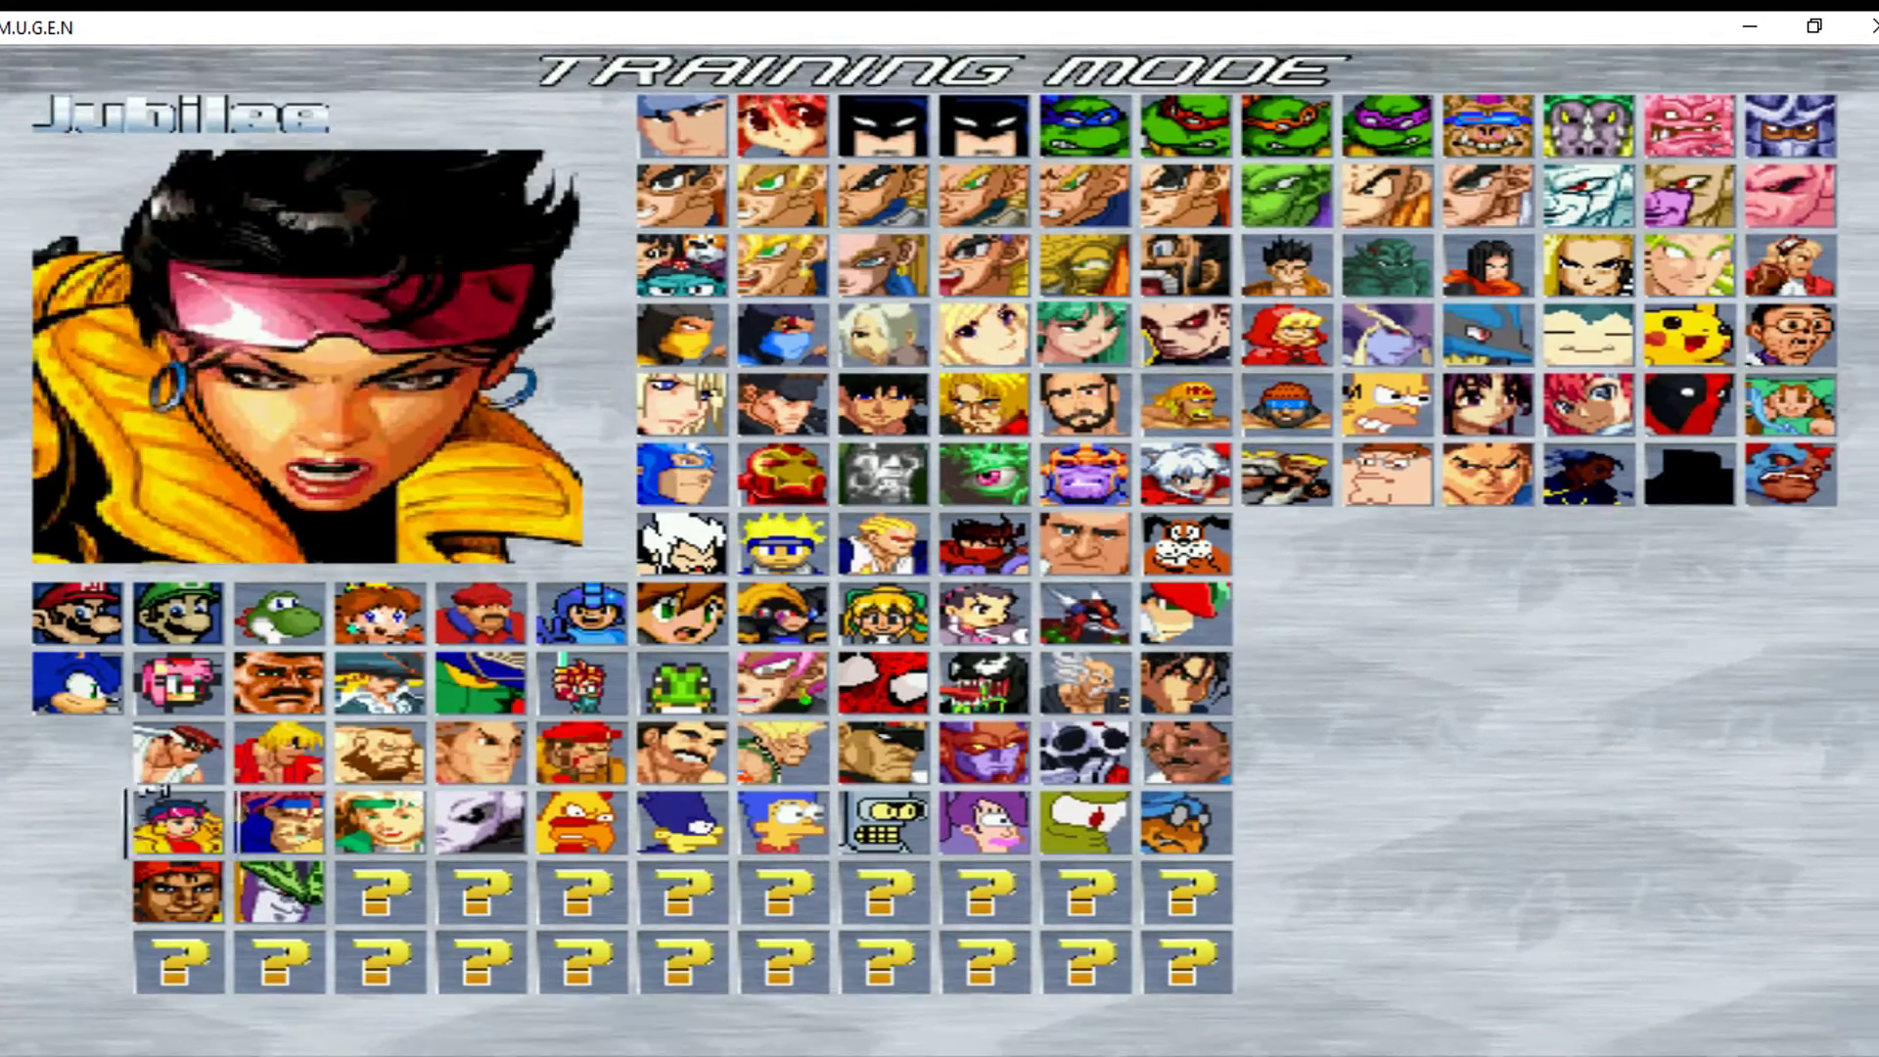
{"action": "key", "text": "Down"}
{"action": "key", "text": "Right"}
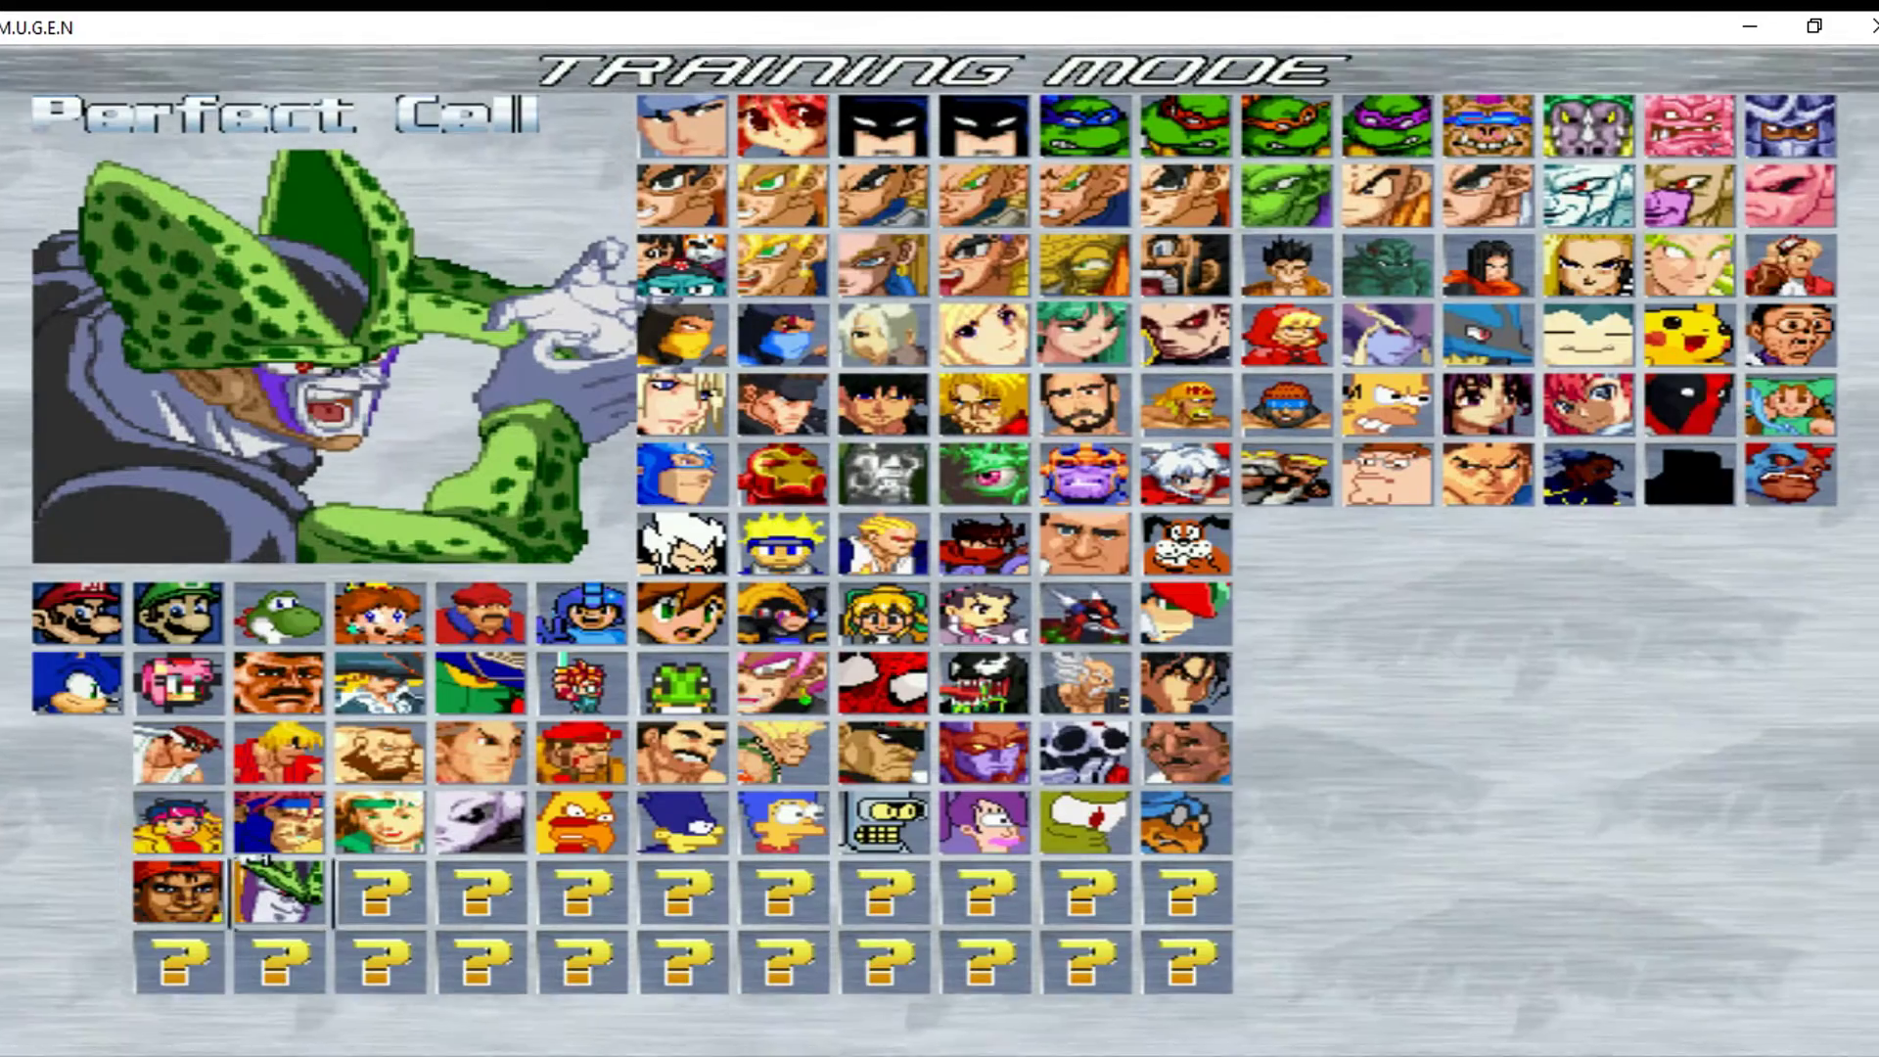
Browse the roster again past Yoshi, Mario, Gambit and Tron Bonne, ending back on Perfect Cell.
{"action": "key", "text": "Up"}
{"action": "key", "text": "Up"}
{"action": "key", "text": "Up"}
{"action": "key", "text": "Up"}
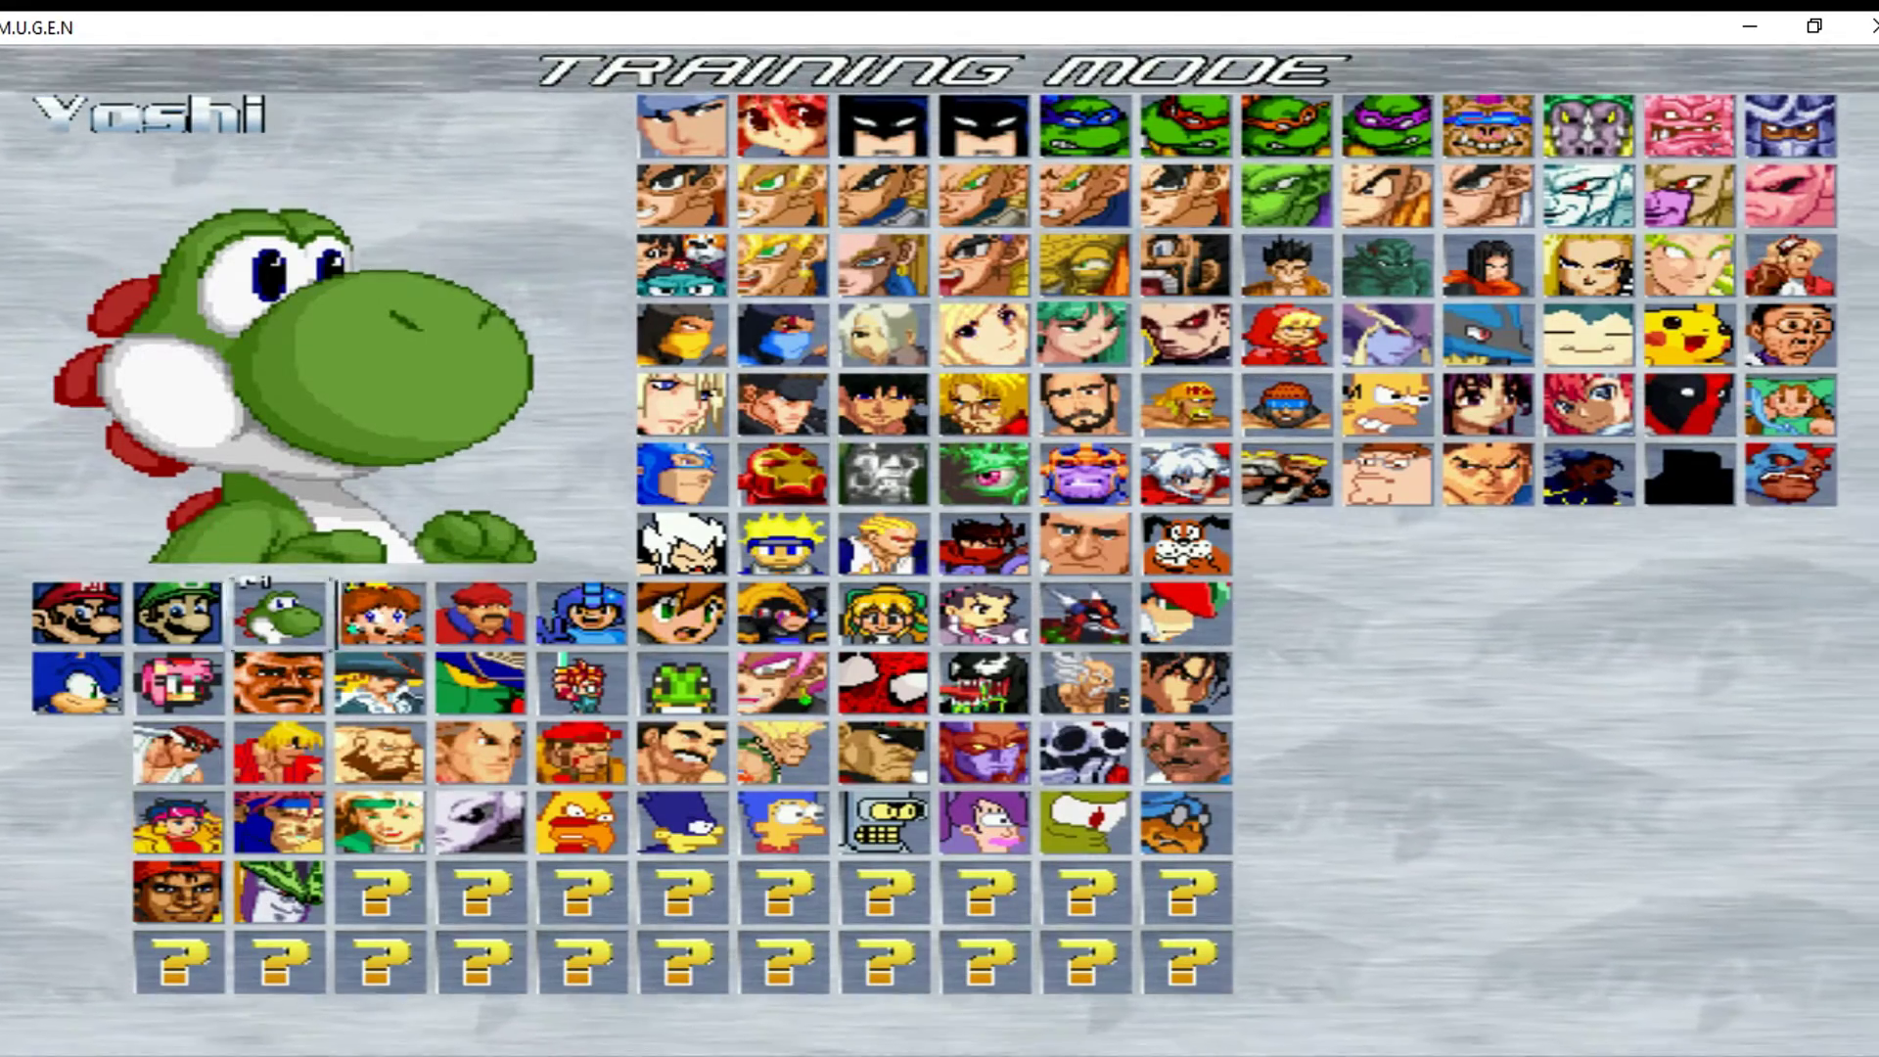
{"action": "key", "text": "Right"}
{"action": "key", "text": "Right"}
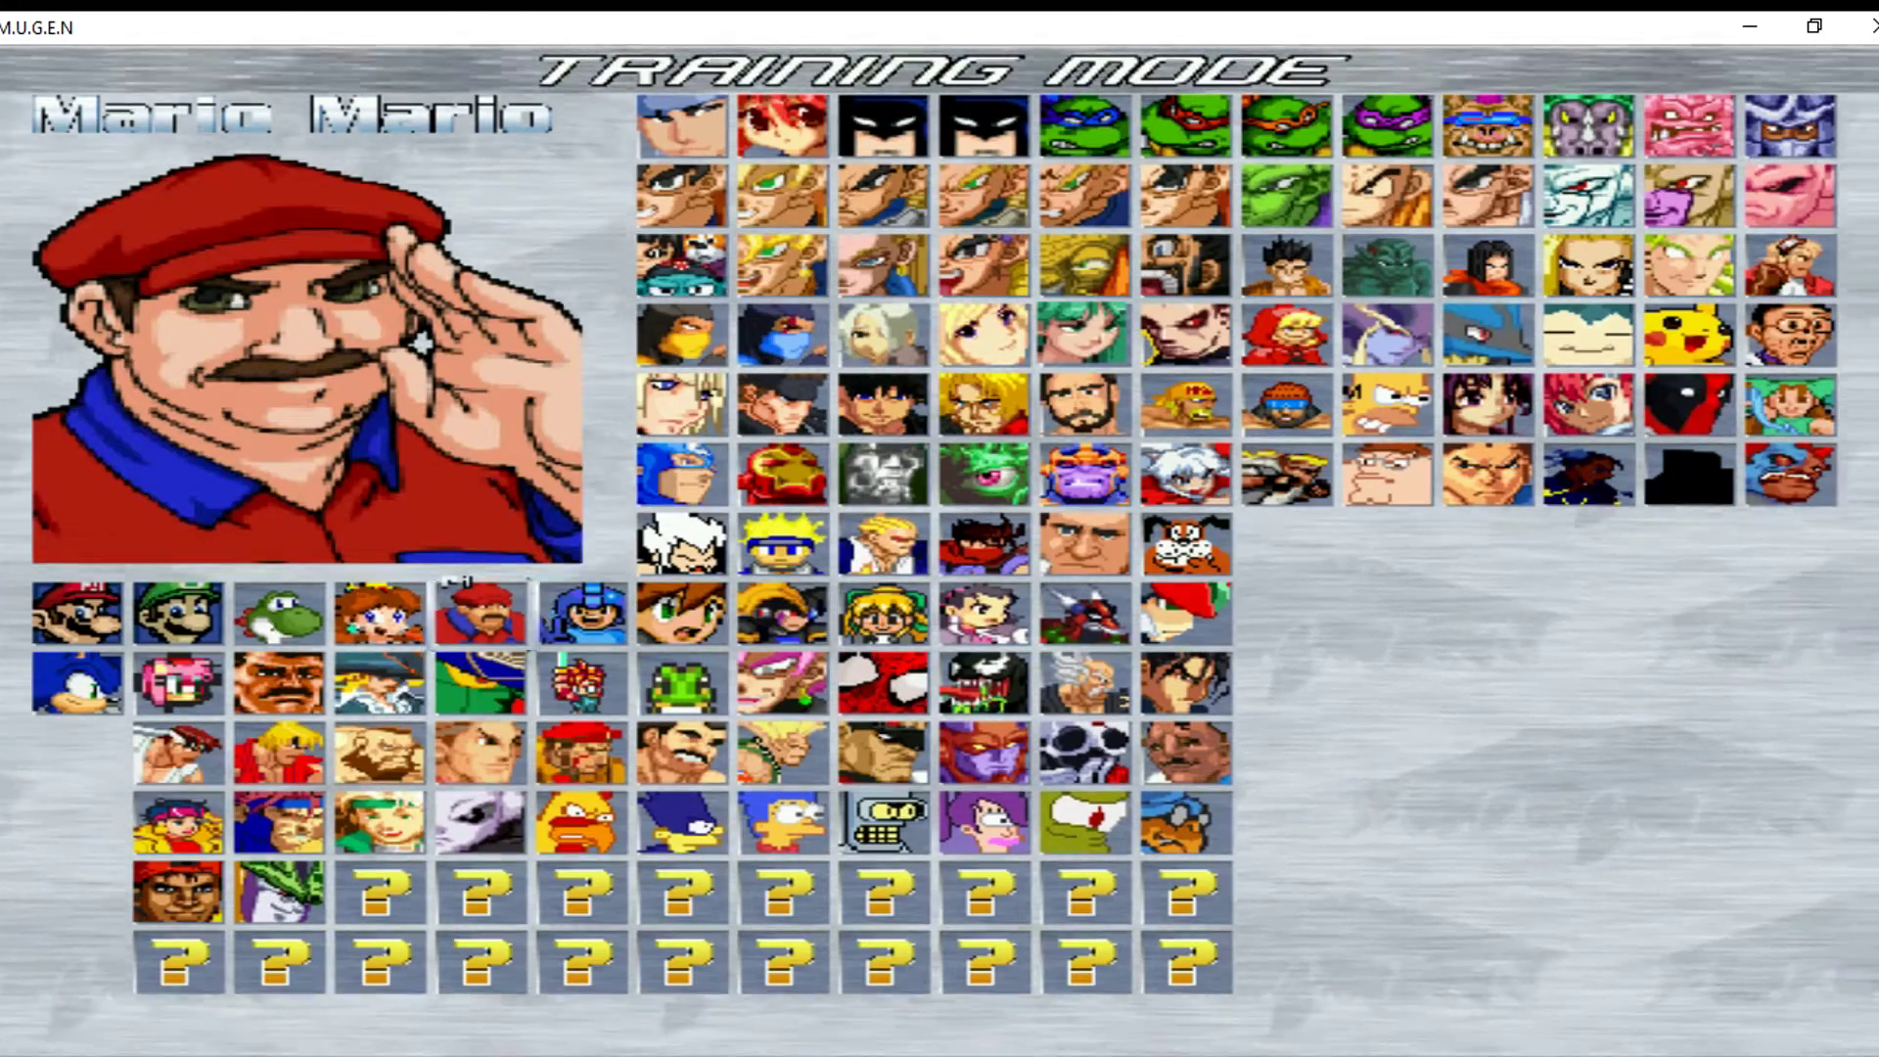
{"action": "key", "text": "Left"}
{"action": "key", "text": "Left"}
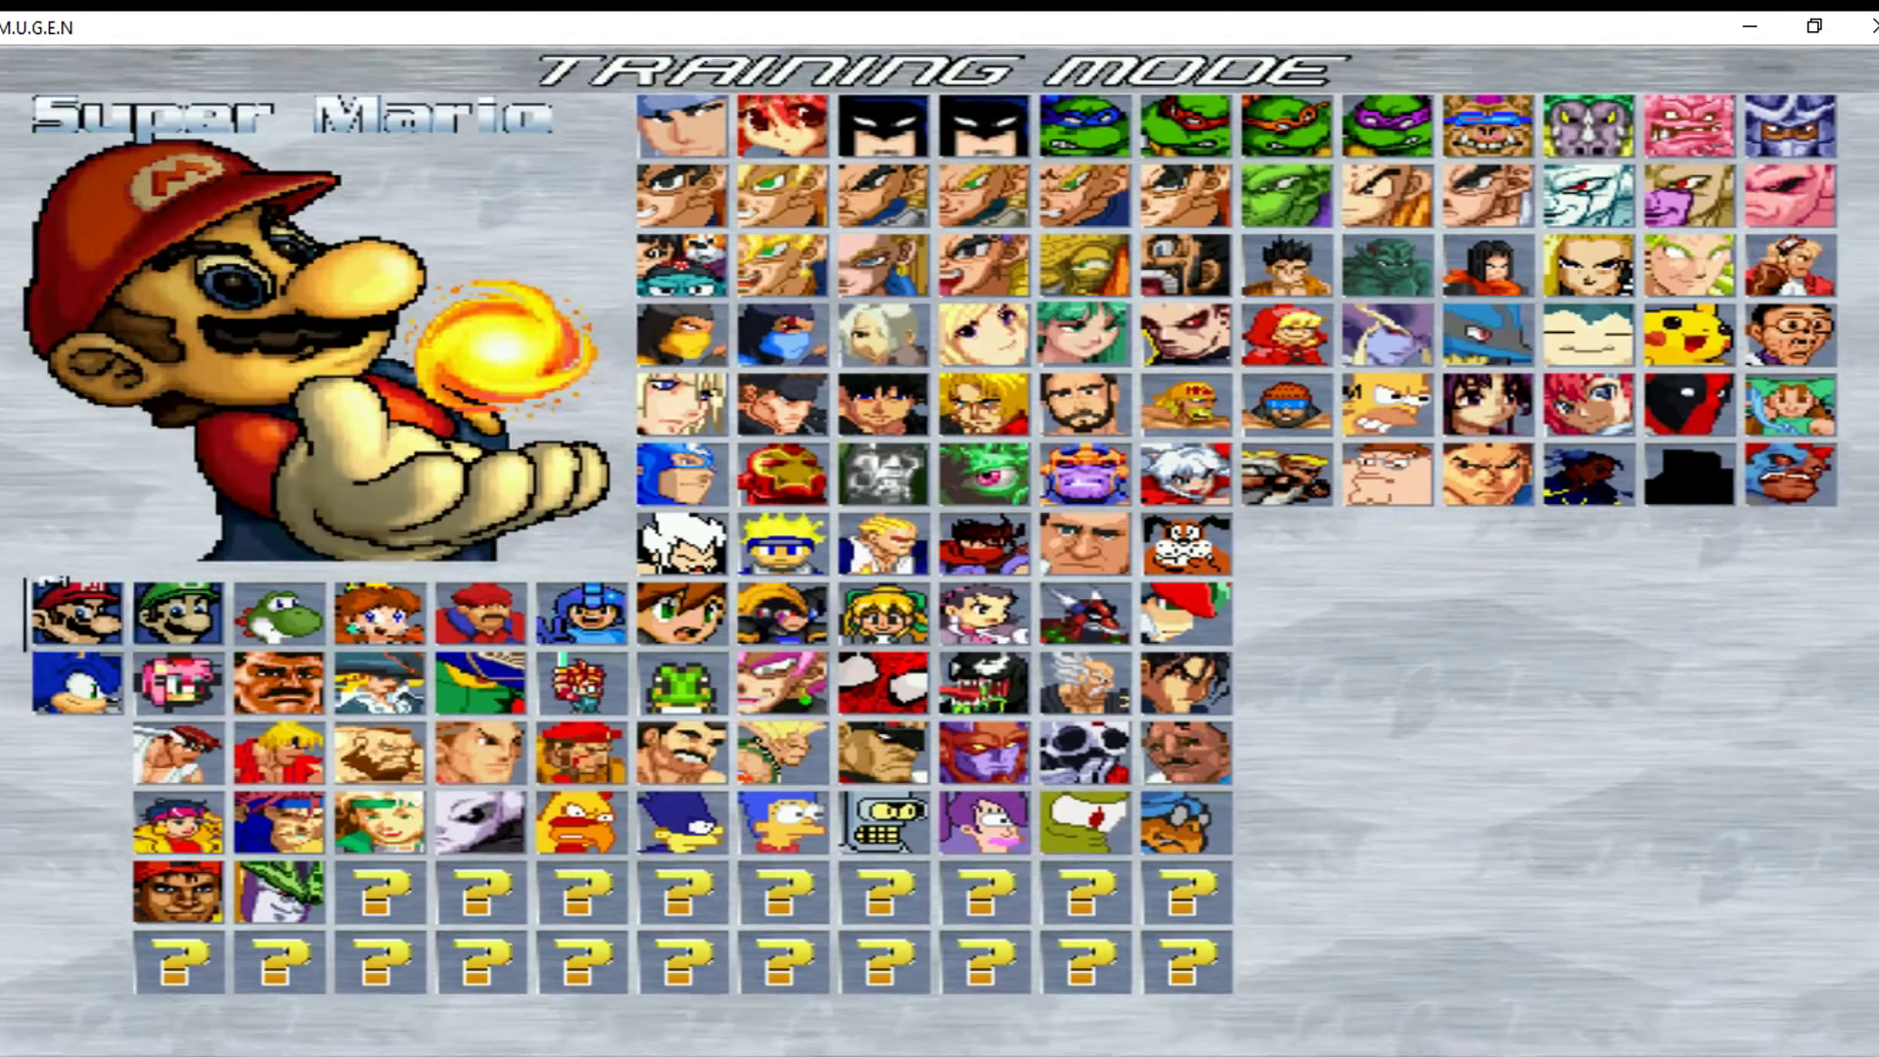
{"action": "key", "text": "Down"}
{"action": "key", "text": "Right"}
{"action": "key", "text": "Down"}
{"action": "key", "text": "Down"}
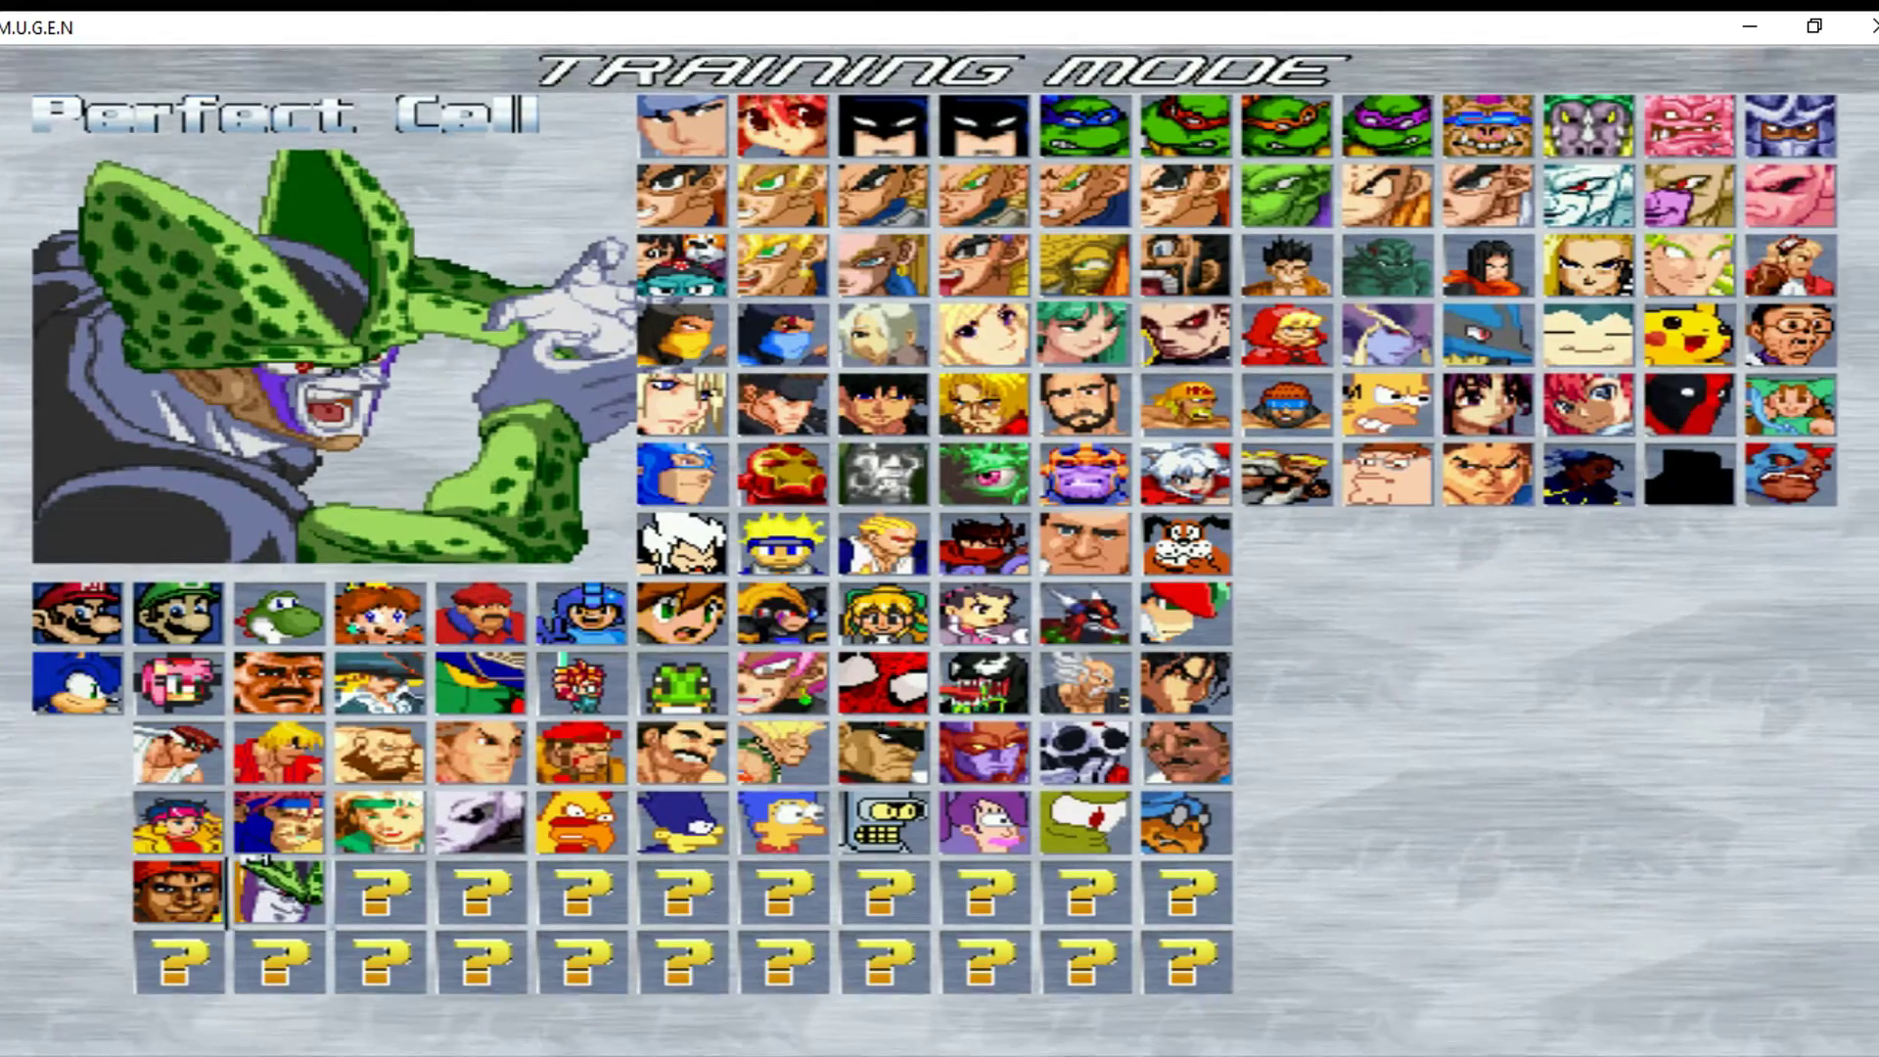
{"action": "key", "text": "Up"}
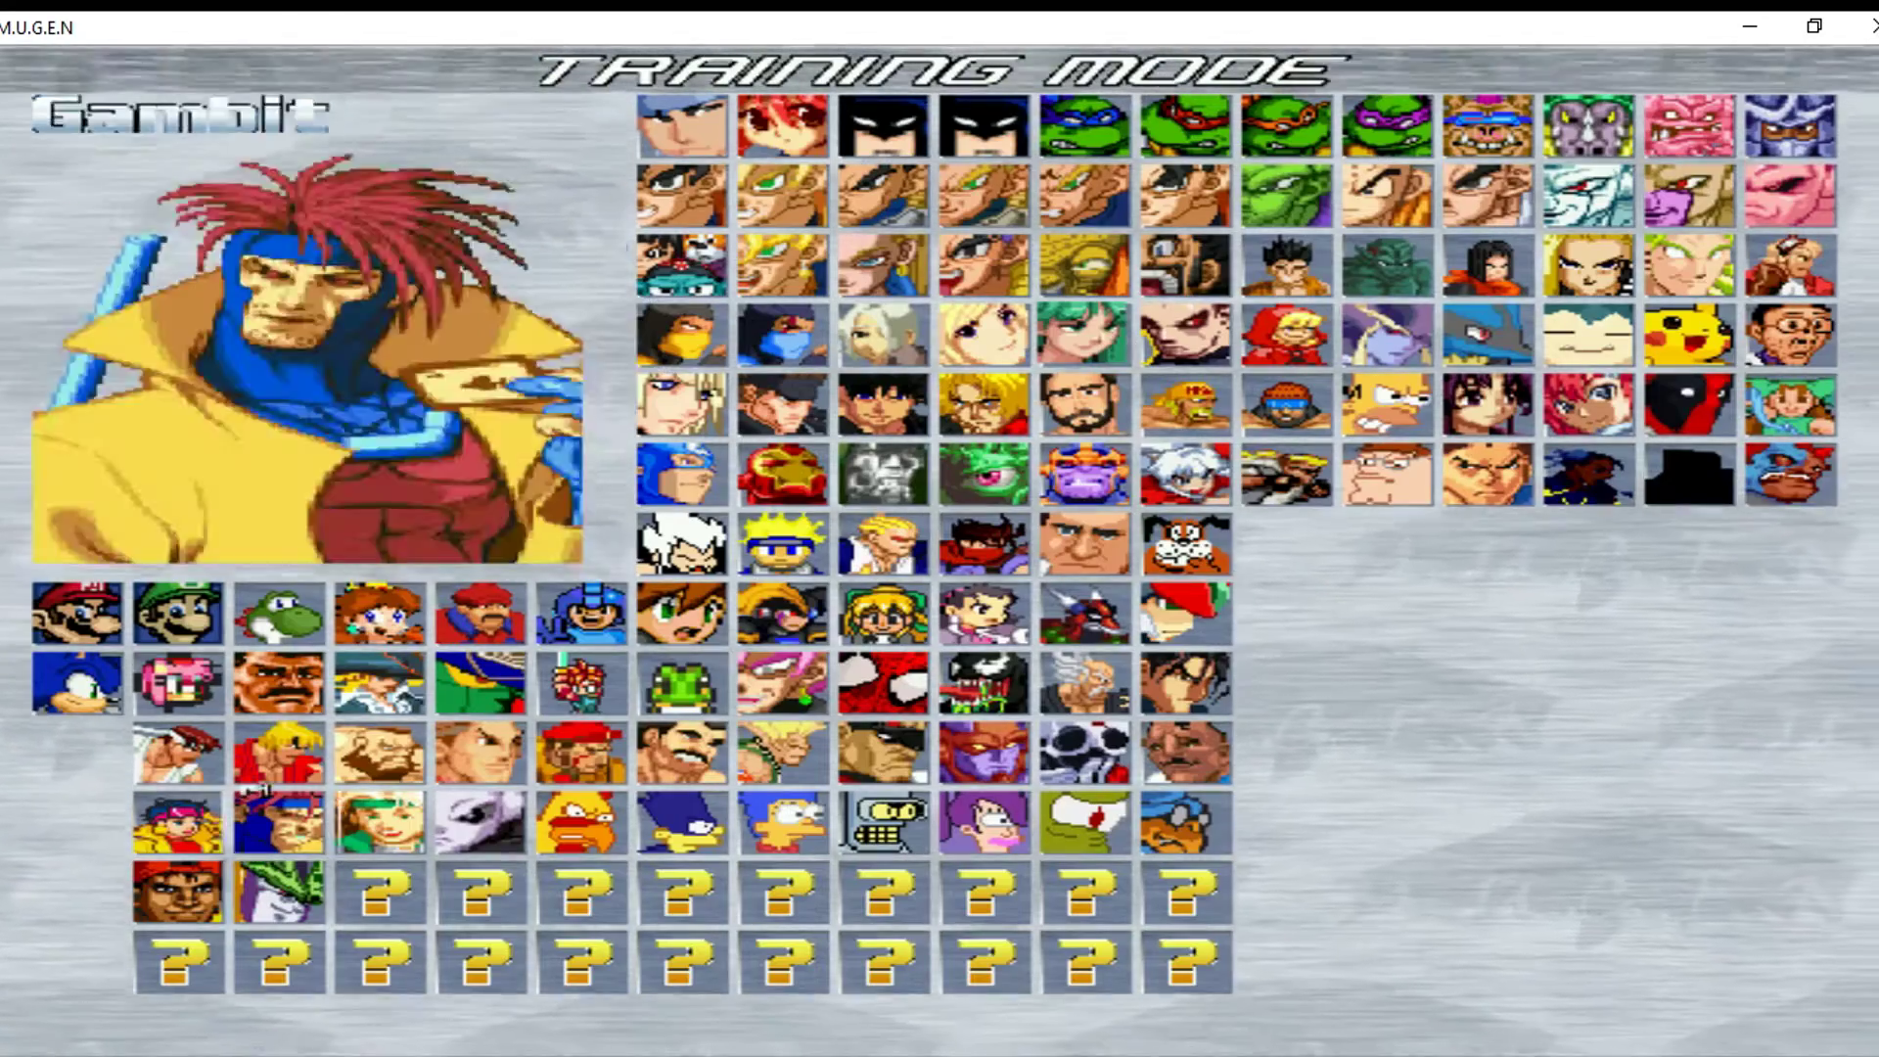
{"action": "key", "text": "Up"}
{"action": "key", "text": "Up"}
{"action": "key", "text": "Up"}
{"action": "key", "text": "Right"}
{"action": "key", "text": "Right"}
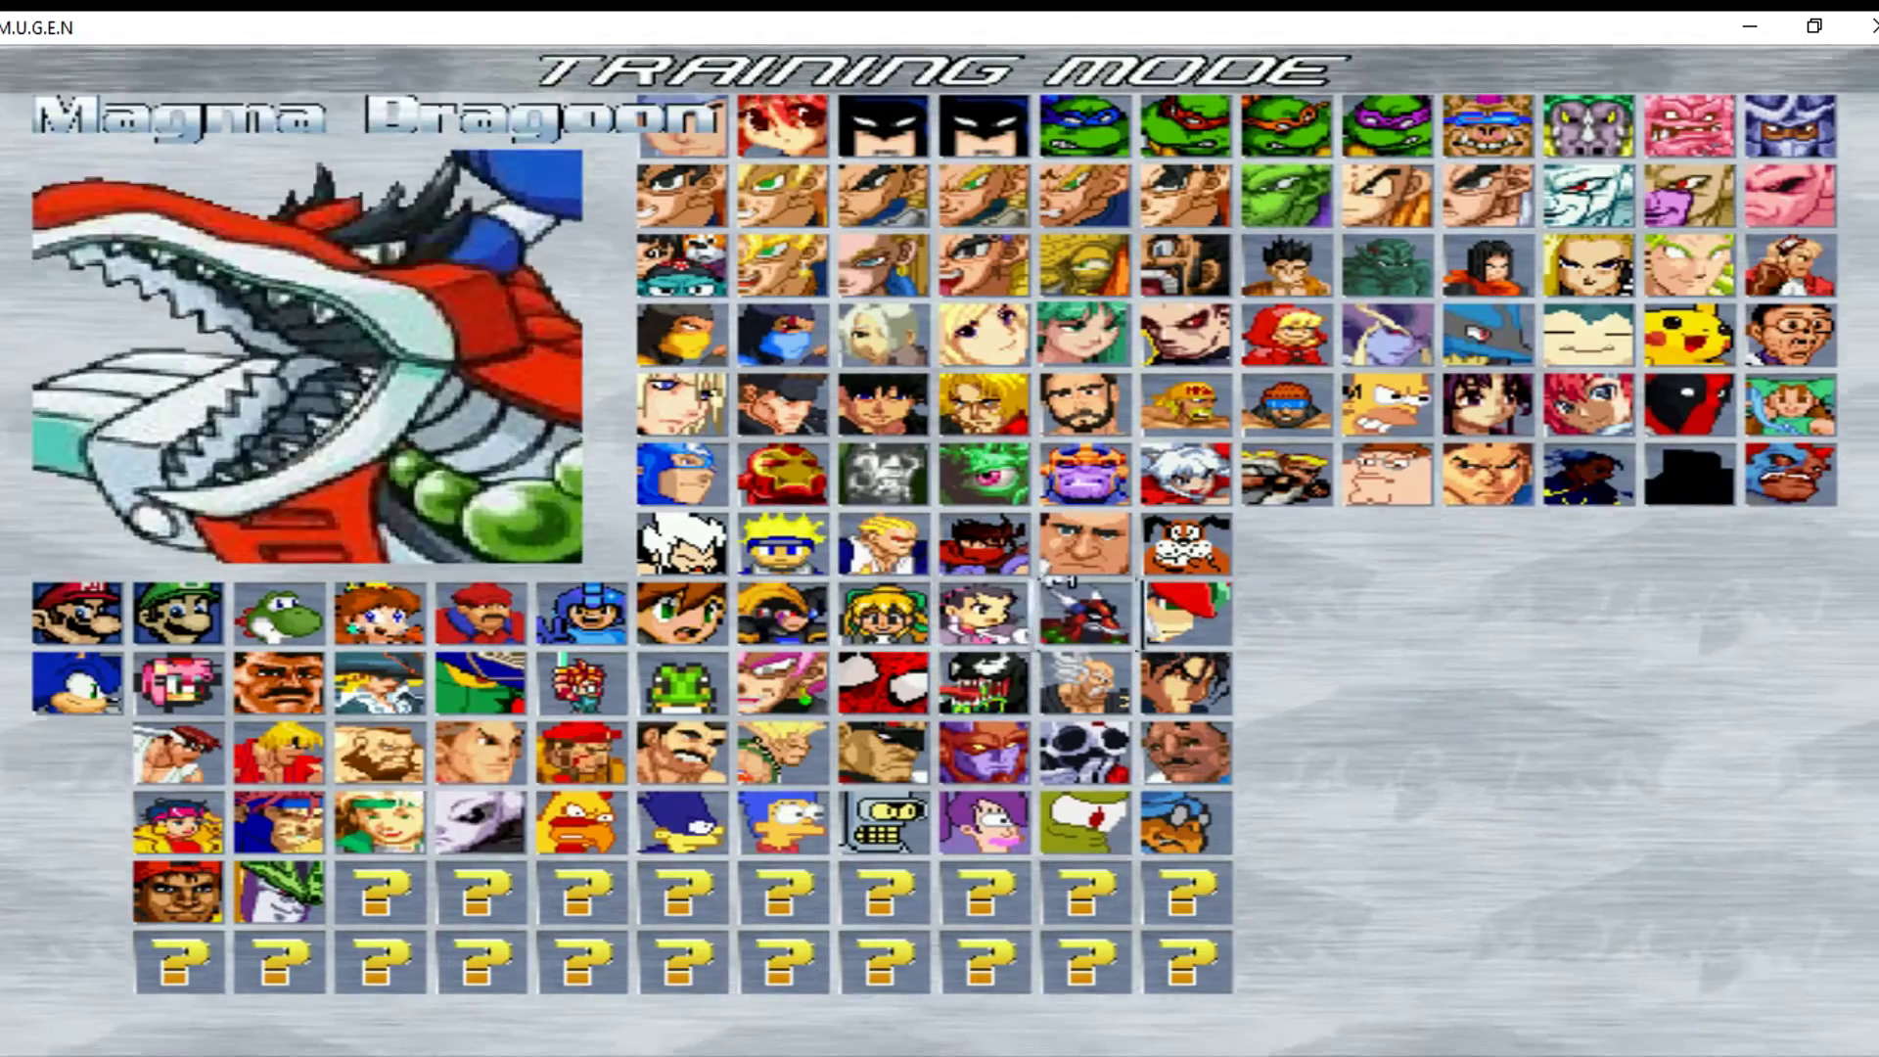
{"action": "key", "text": "Left"}
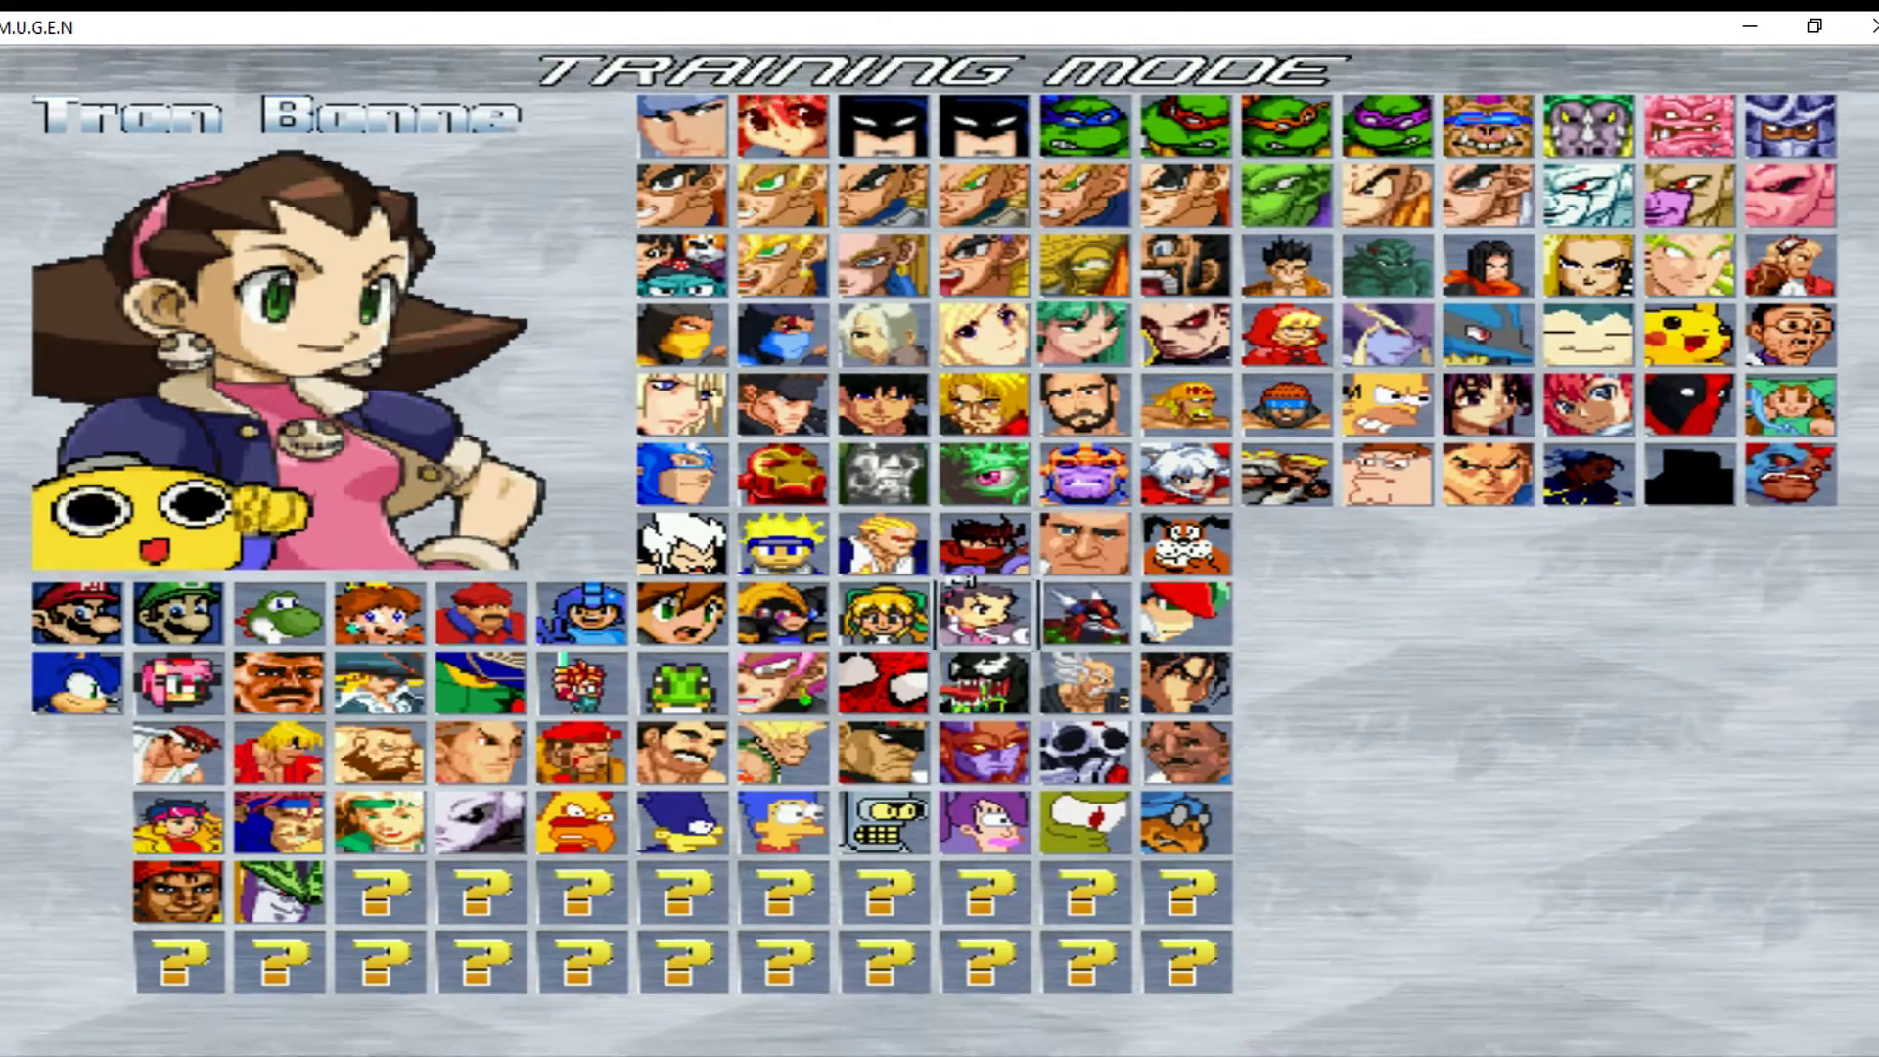
{"action": "key", "text": "Left"}
{"action": "key", "text": "Left"}
{"action": "key", "text": "Left"}
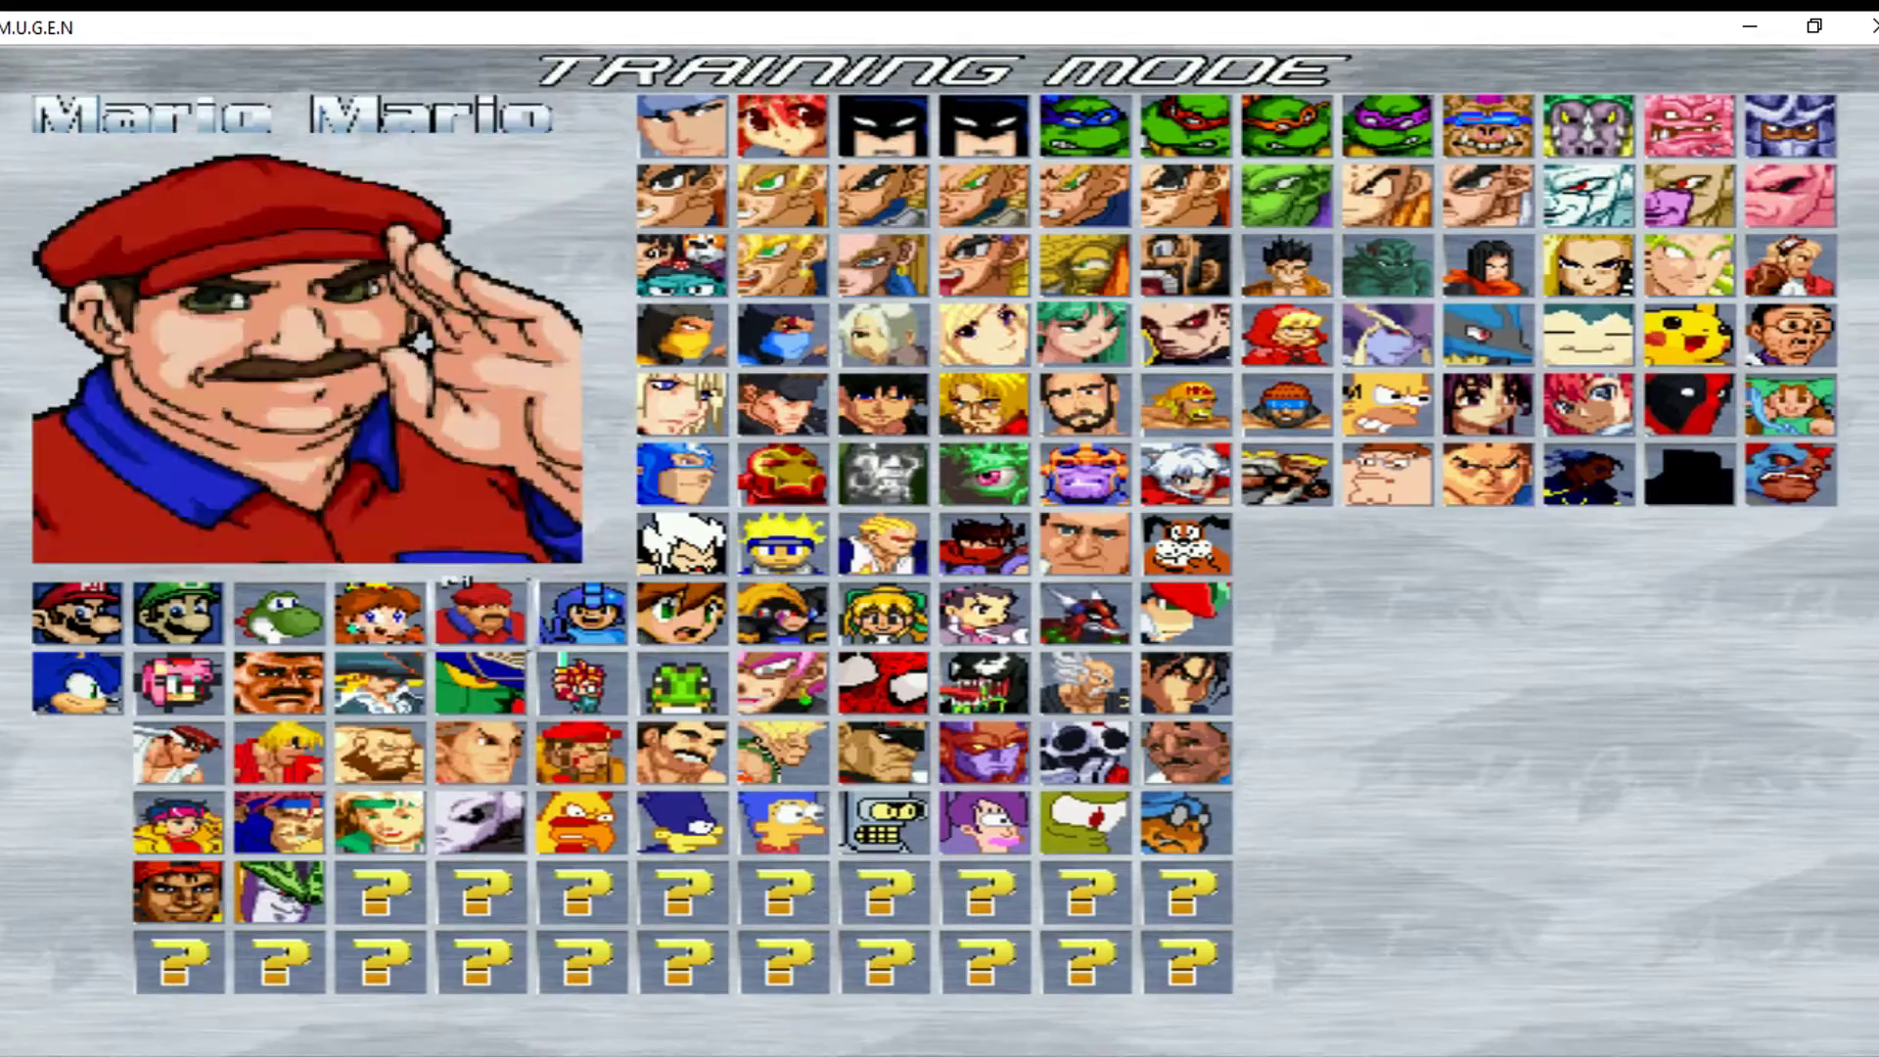
{"action": "key", "text": "Down"}
{"action": "key", "text": "Left"}
{"action": "key", "text": "Left"}
{"action": "key", "text": "Down"}
{"action": "key", "text": "Down"}
{"action": "key", "text": "Down"}
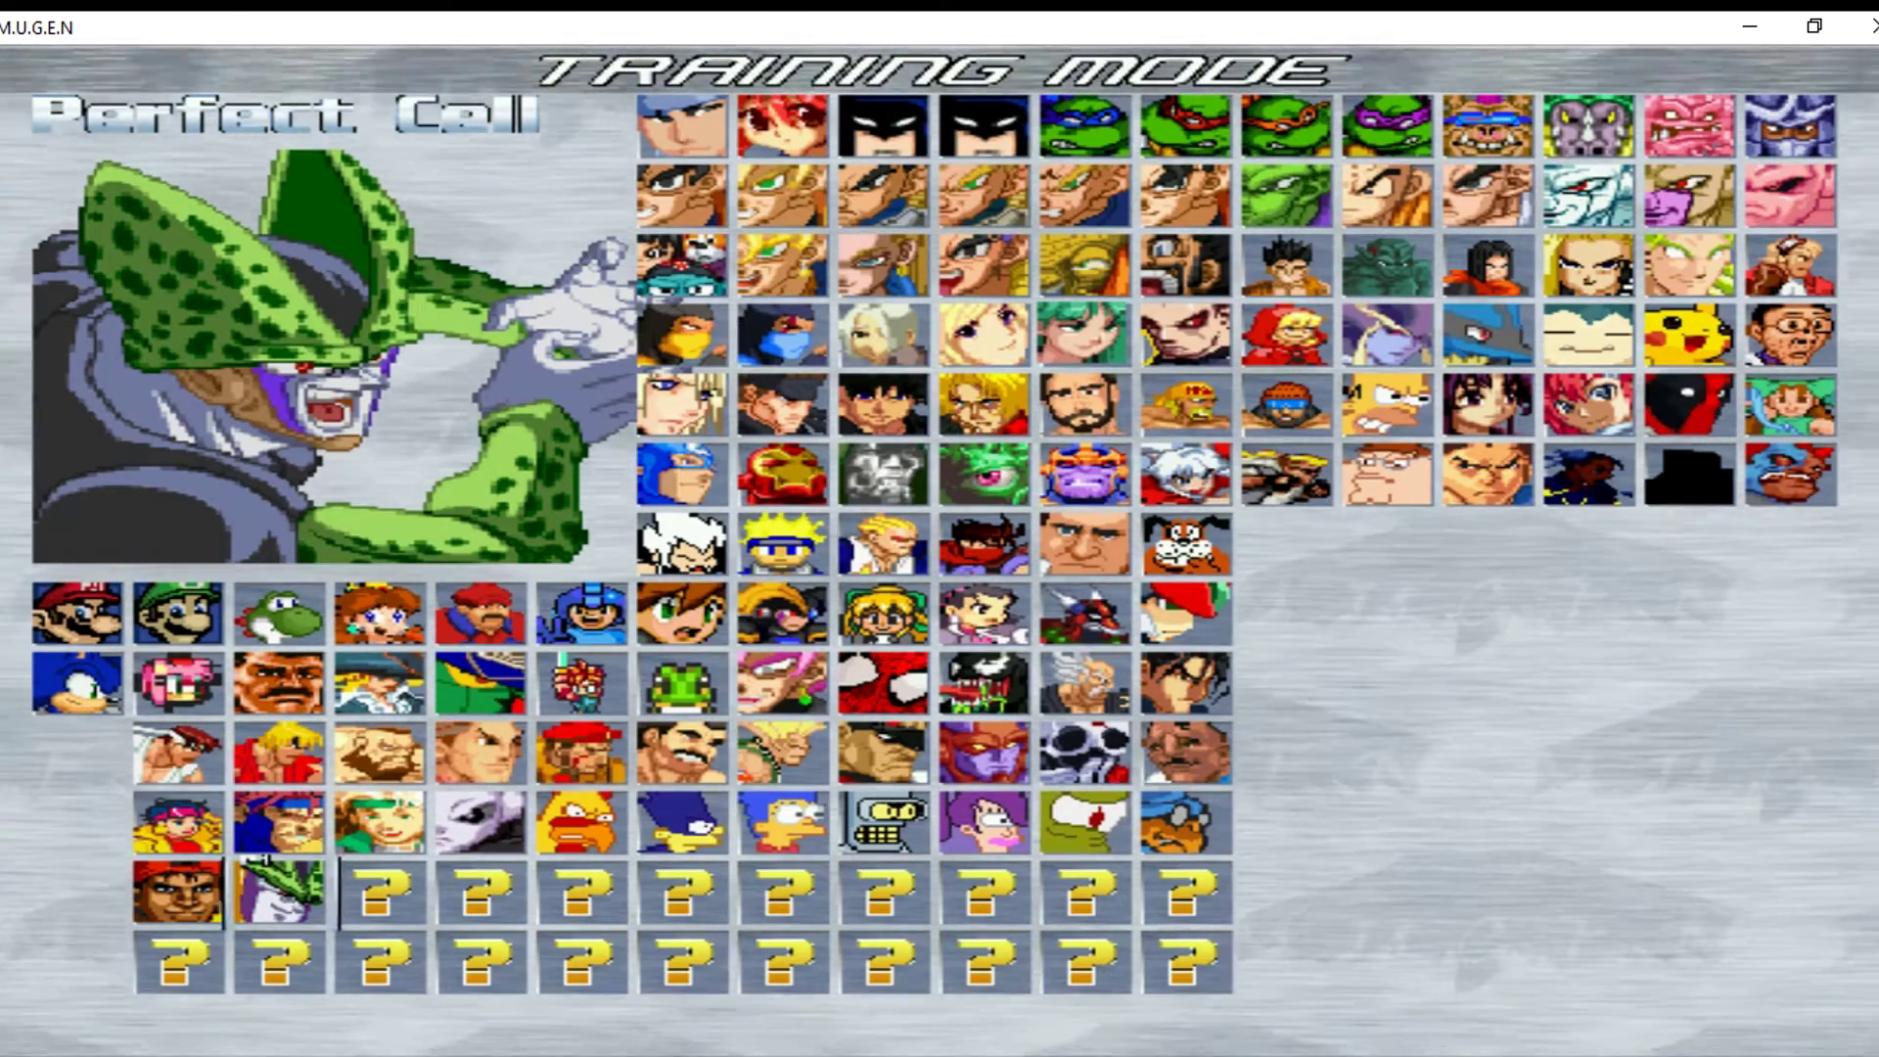
Pick Perfect Cell for both players on Kame House, fight the match, then exit it.
{"action": "key", "text": "Return"}
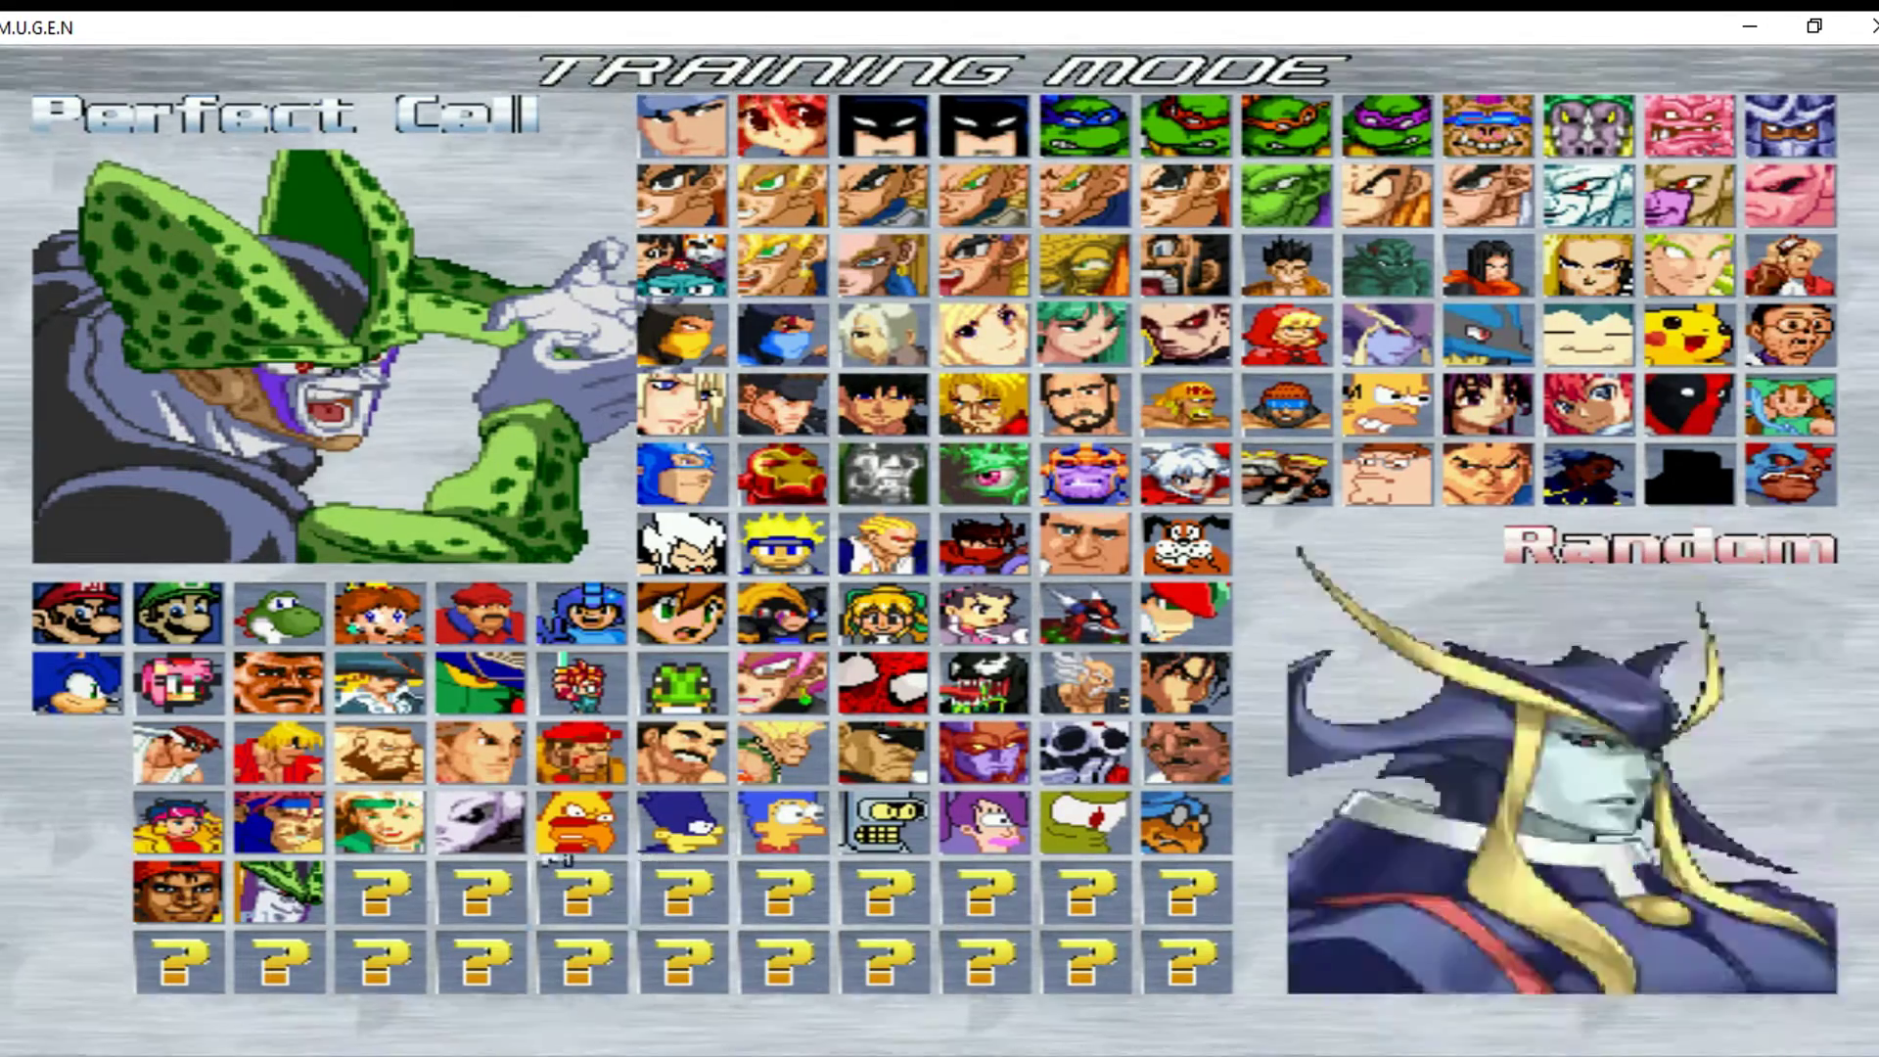
{"action": "key", "text": "Return"}
{"action": "key", "text": "Left"}
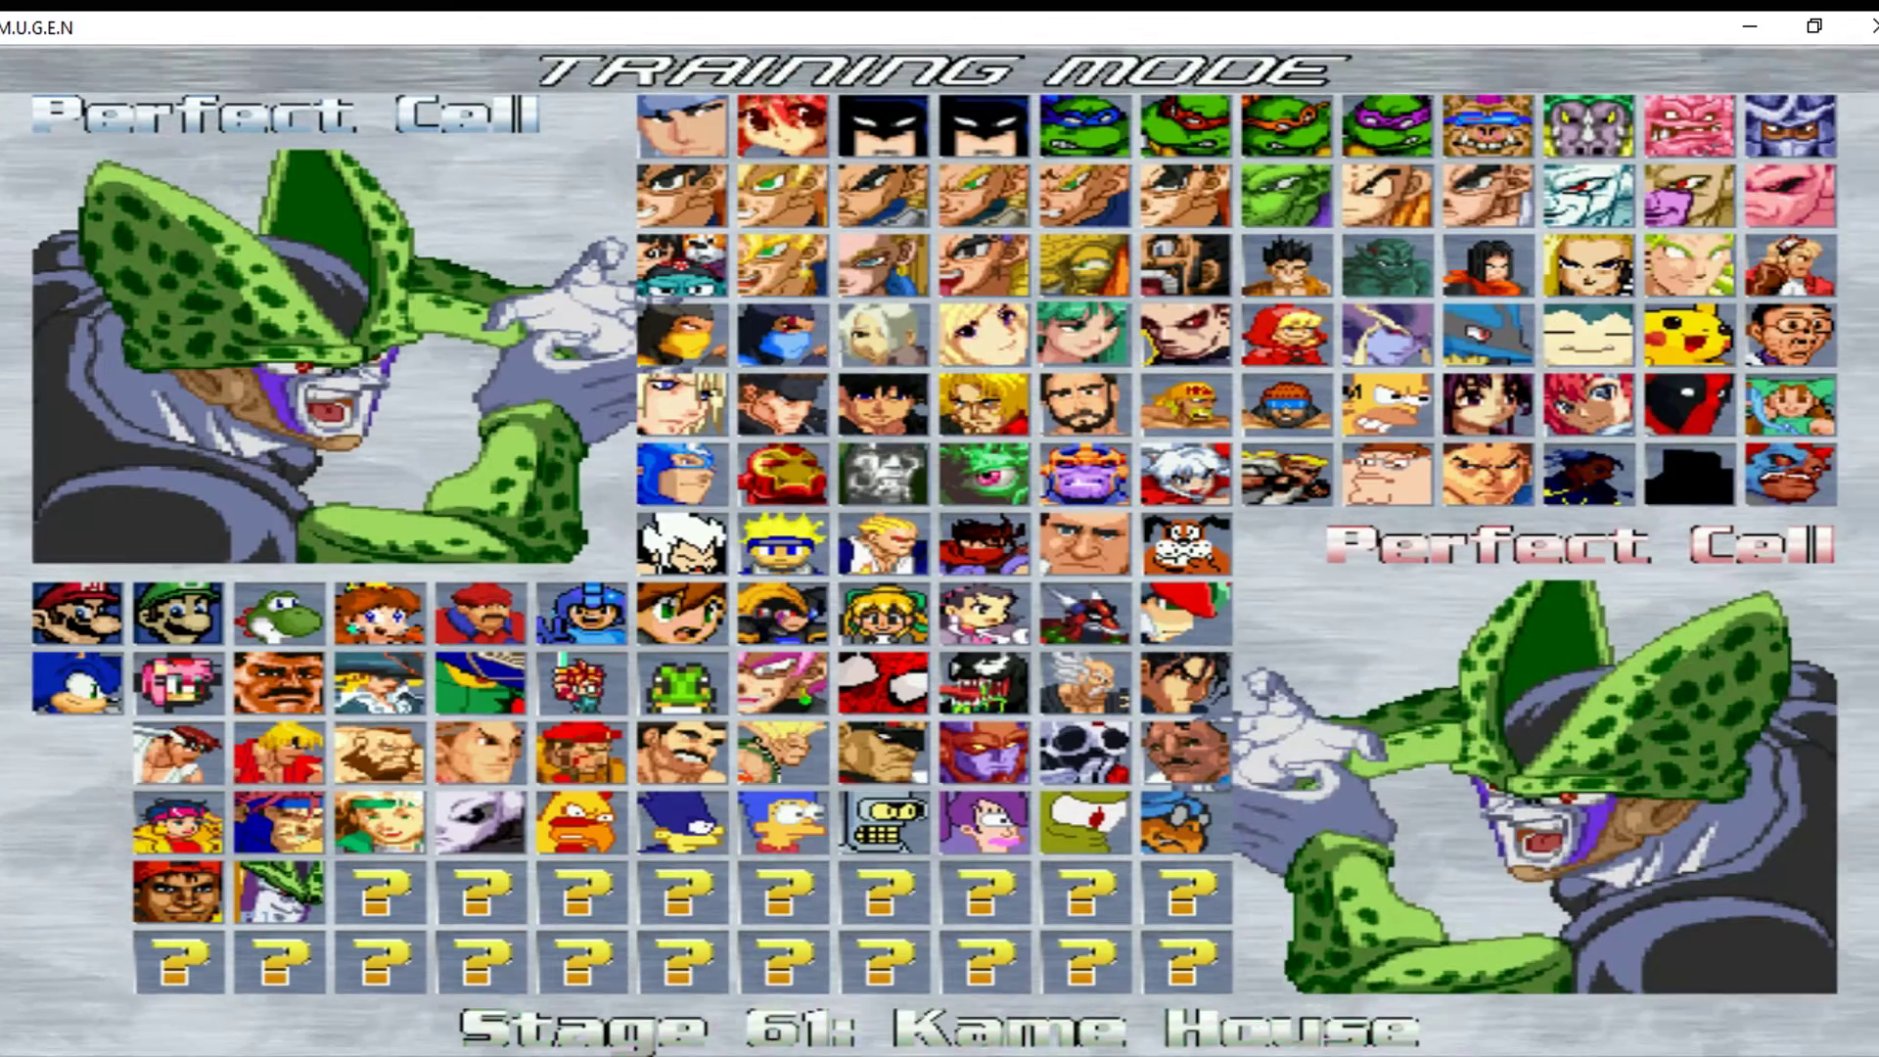
{"action": "key", "text": "Return"}
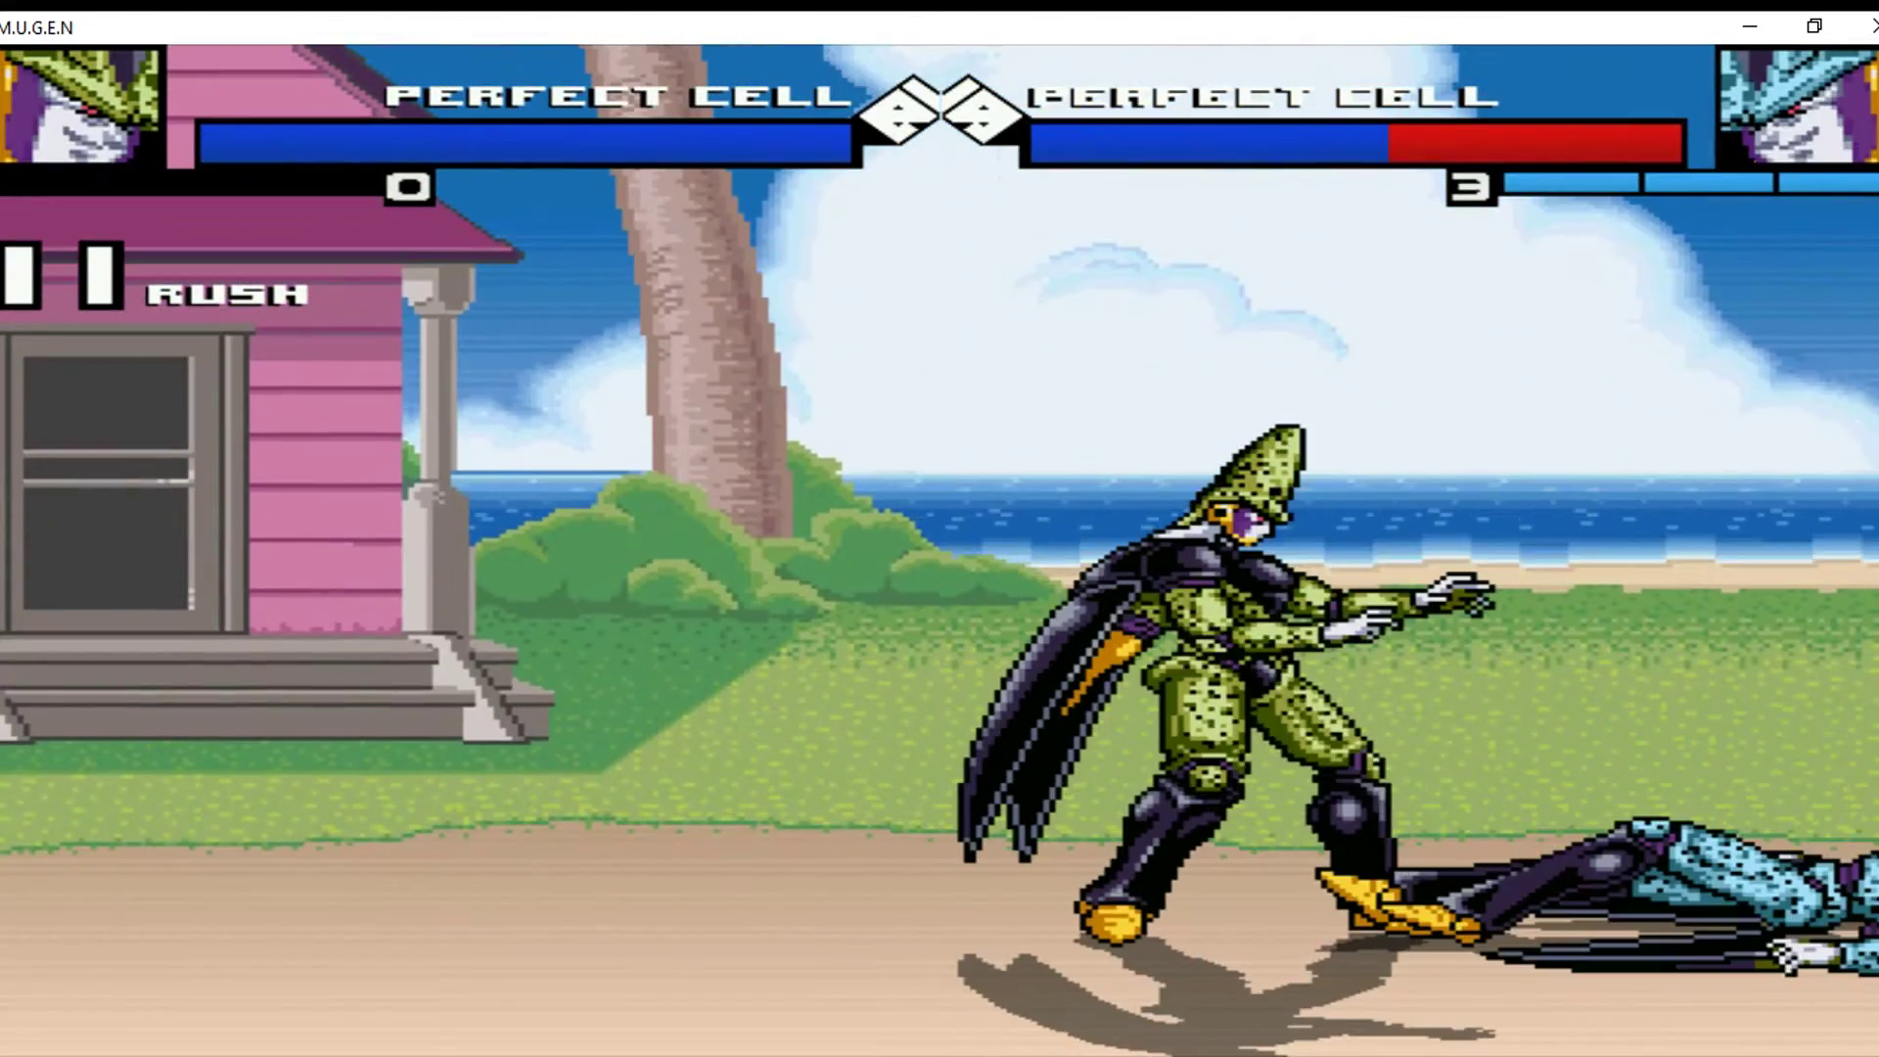
{"action": "key", "text": "Escape"}
Quit M.U.G.E.N and open the chars folder in File Explorer.
{"action": "key", "text": "Escape"}
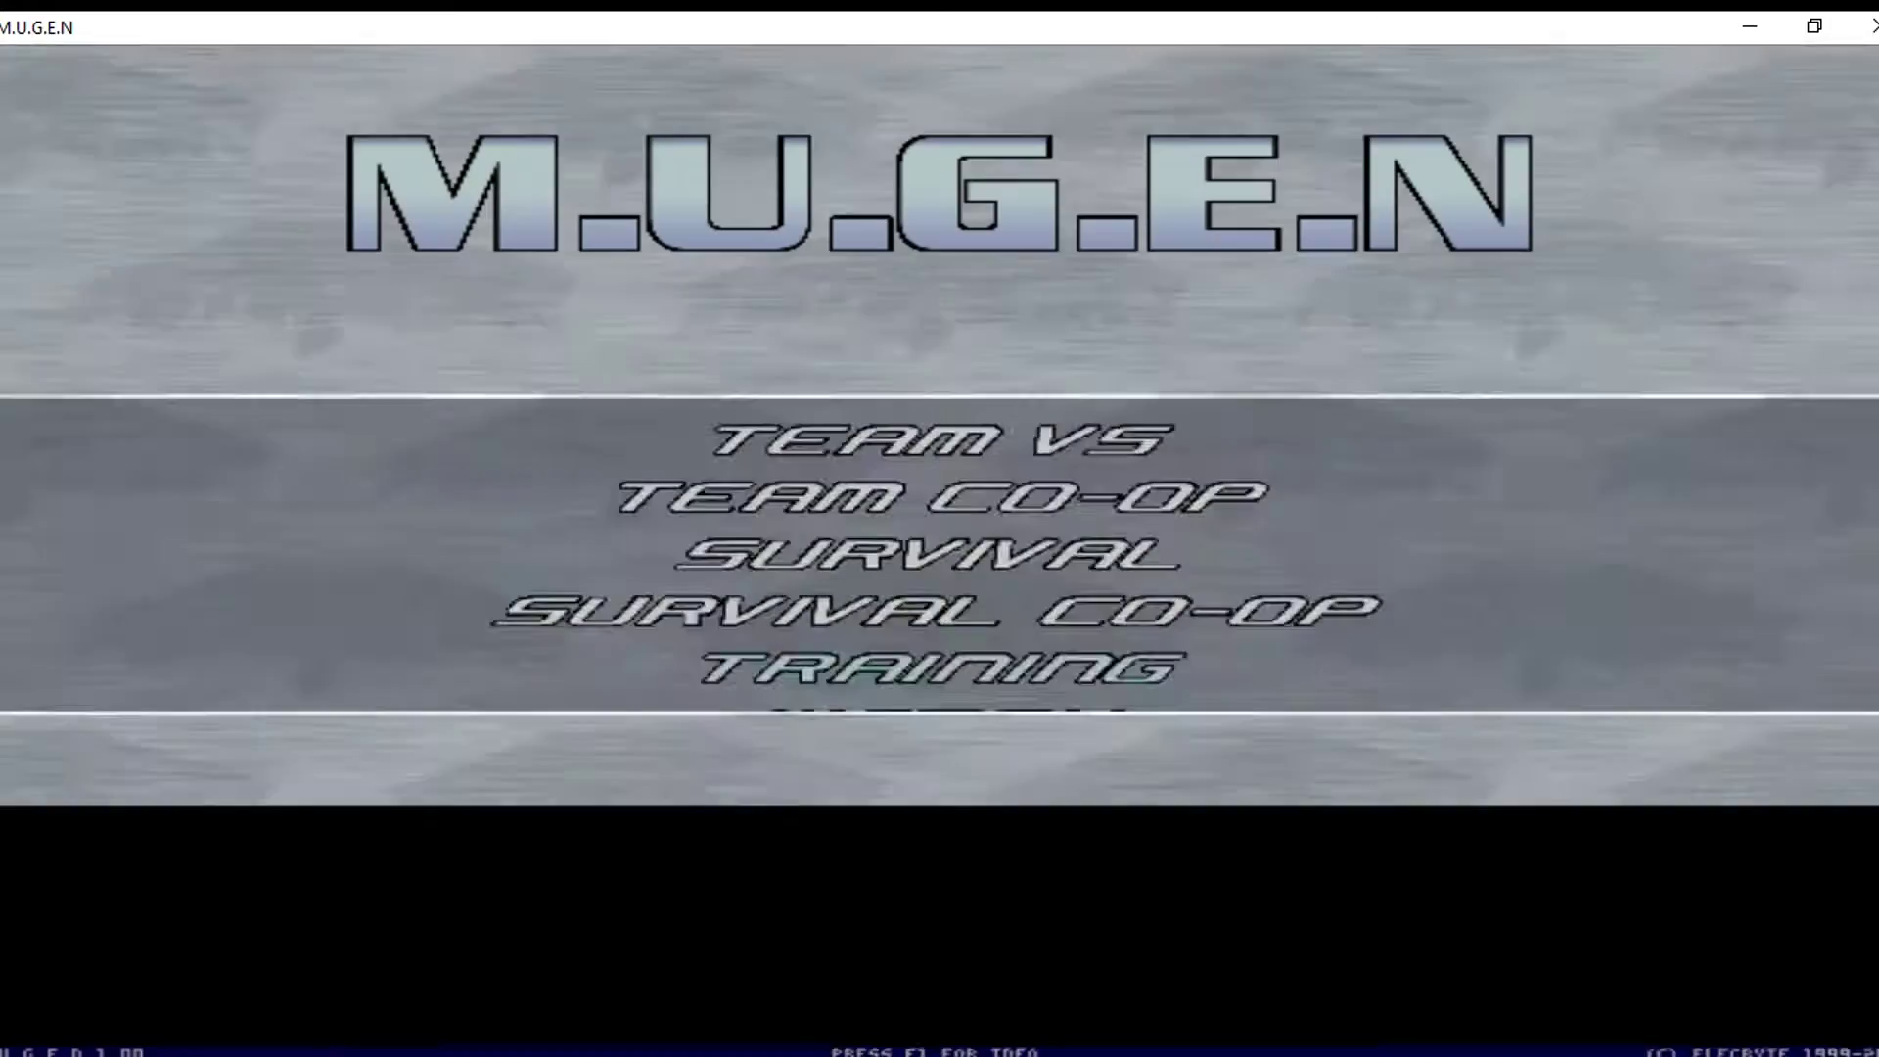
{"action": "key", "text": "Escape"}
{"action": "key", "text": "Escape"}
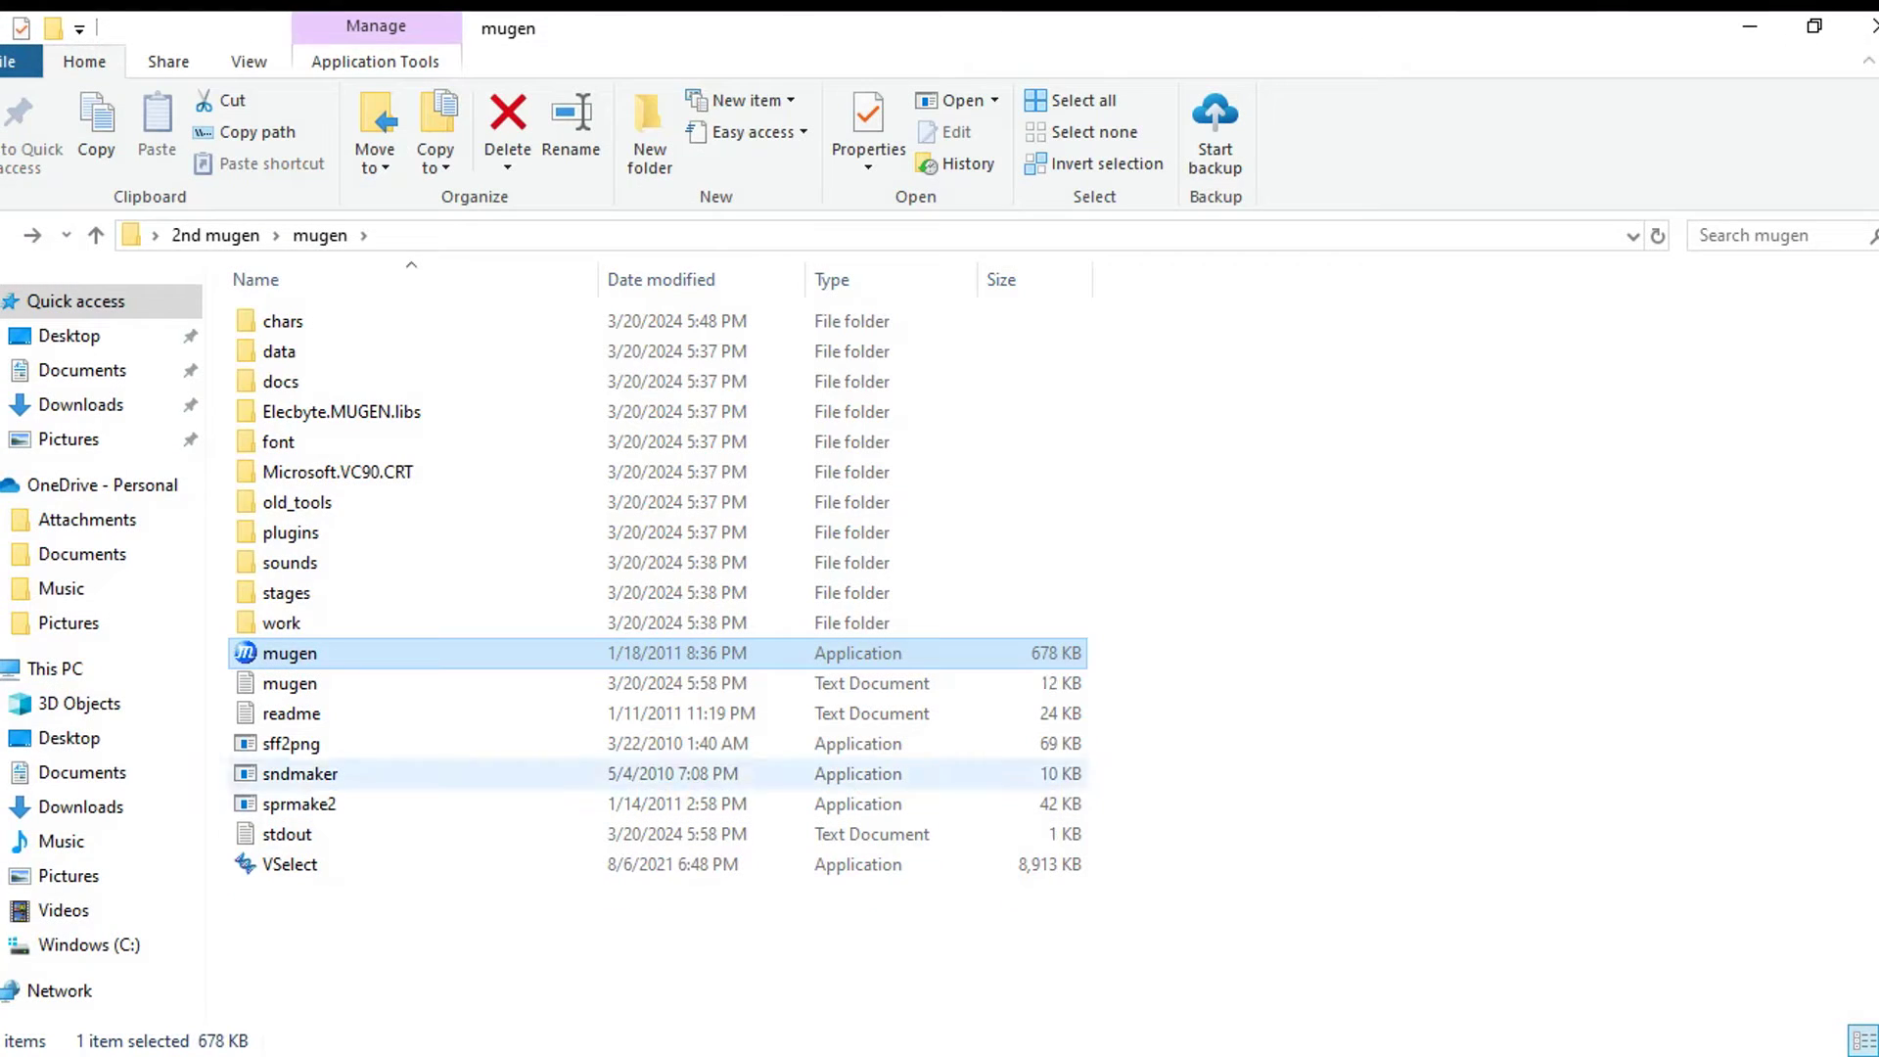
{"action": "left_click", "coordinate": [283, 320]}
{"action": "double_click", "coordinate": [283, 321]}
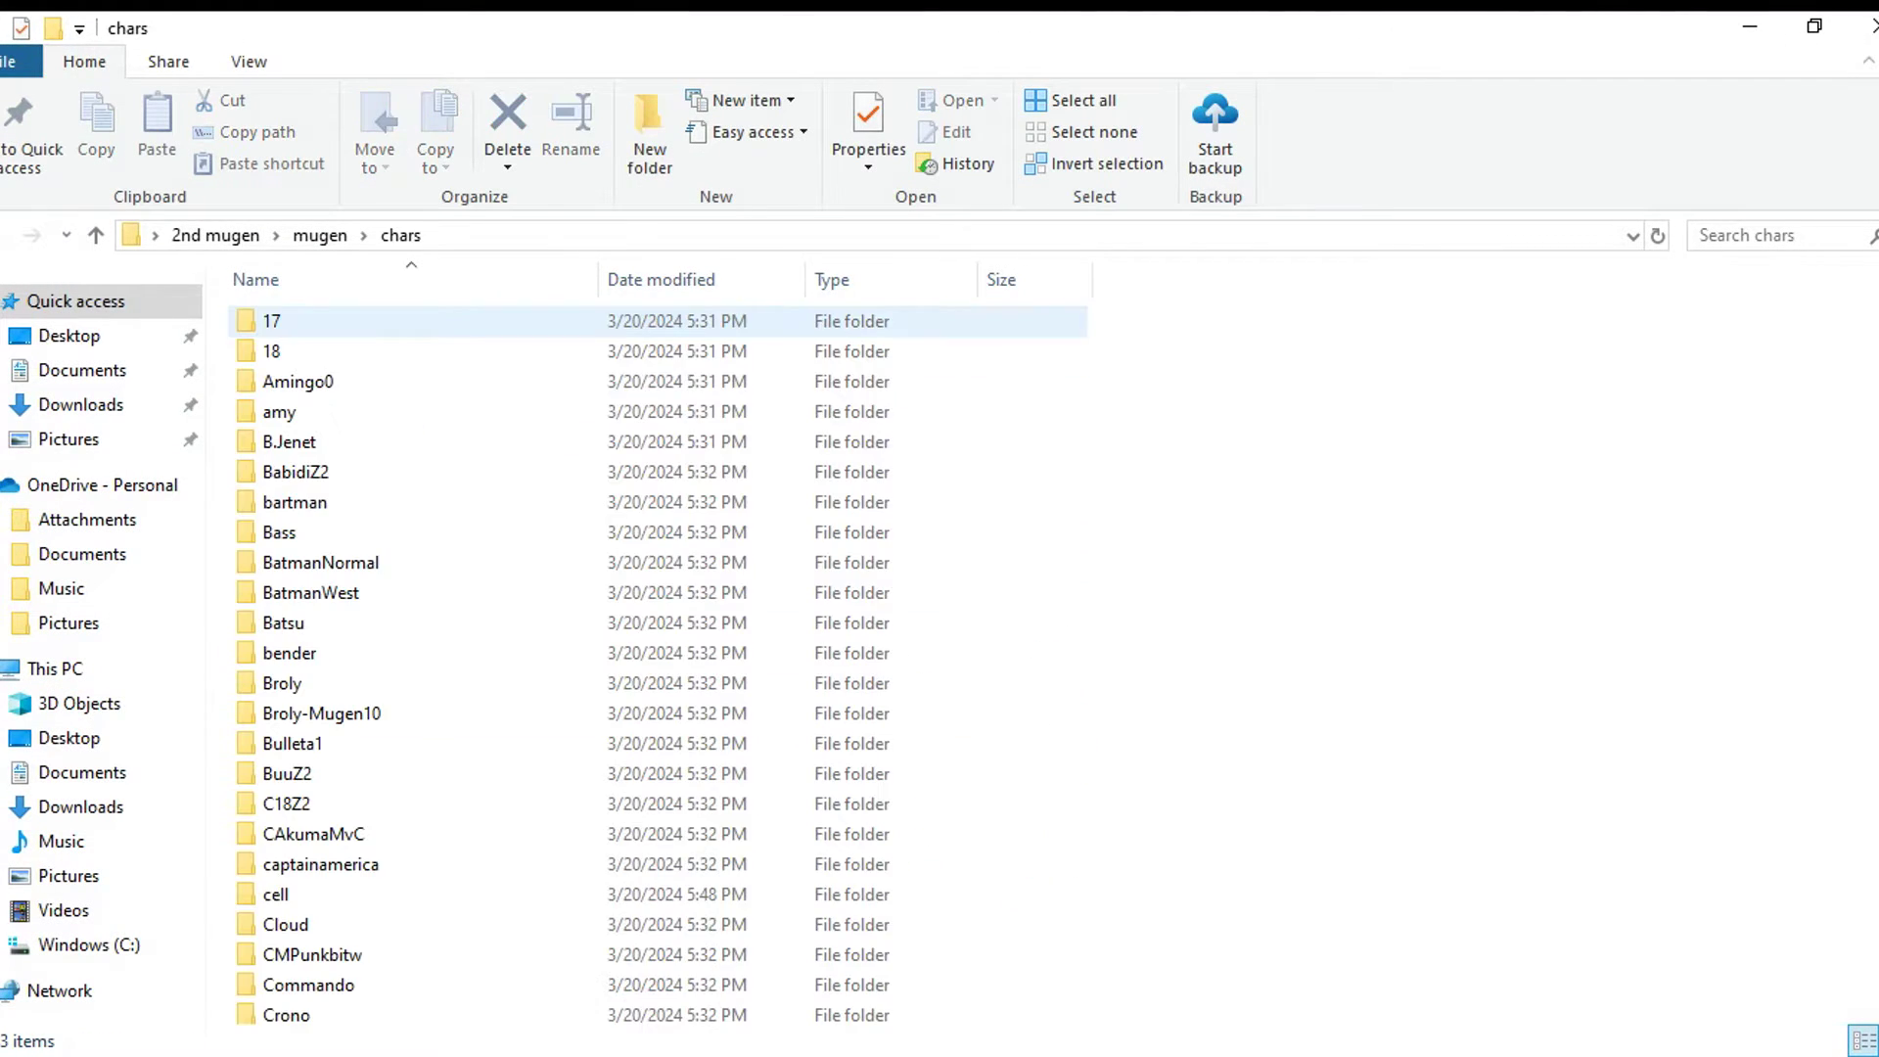
Open the cell character folder and select the PlanktonCell sound file and the cell DEF file.
{"action": "left_click", "coordinate": [294, 380]}
{"action": "key", "text": "c"}
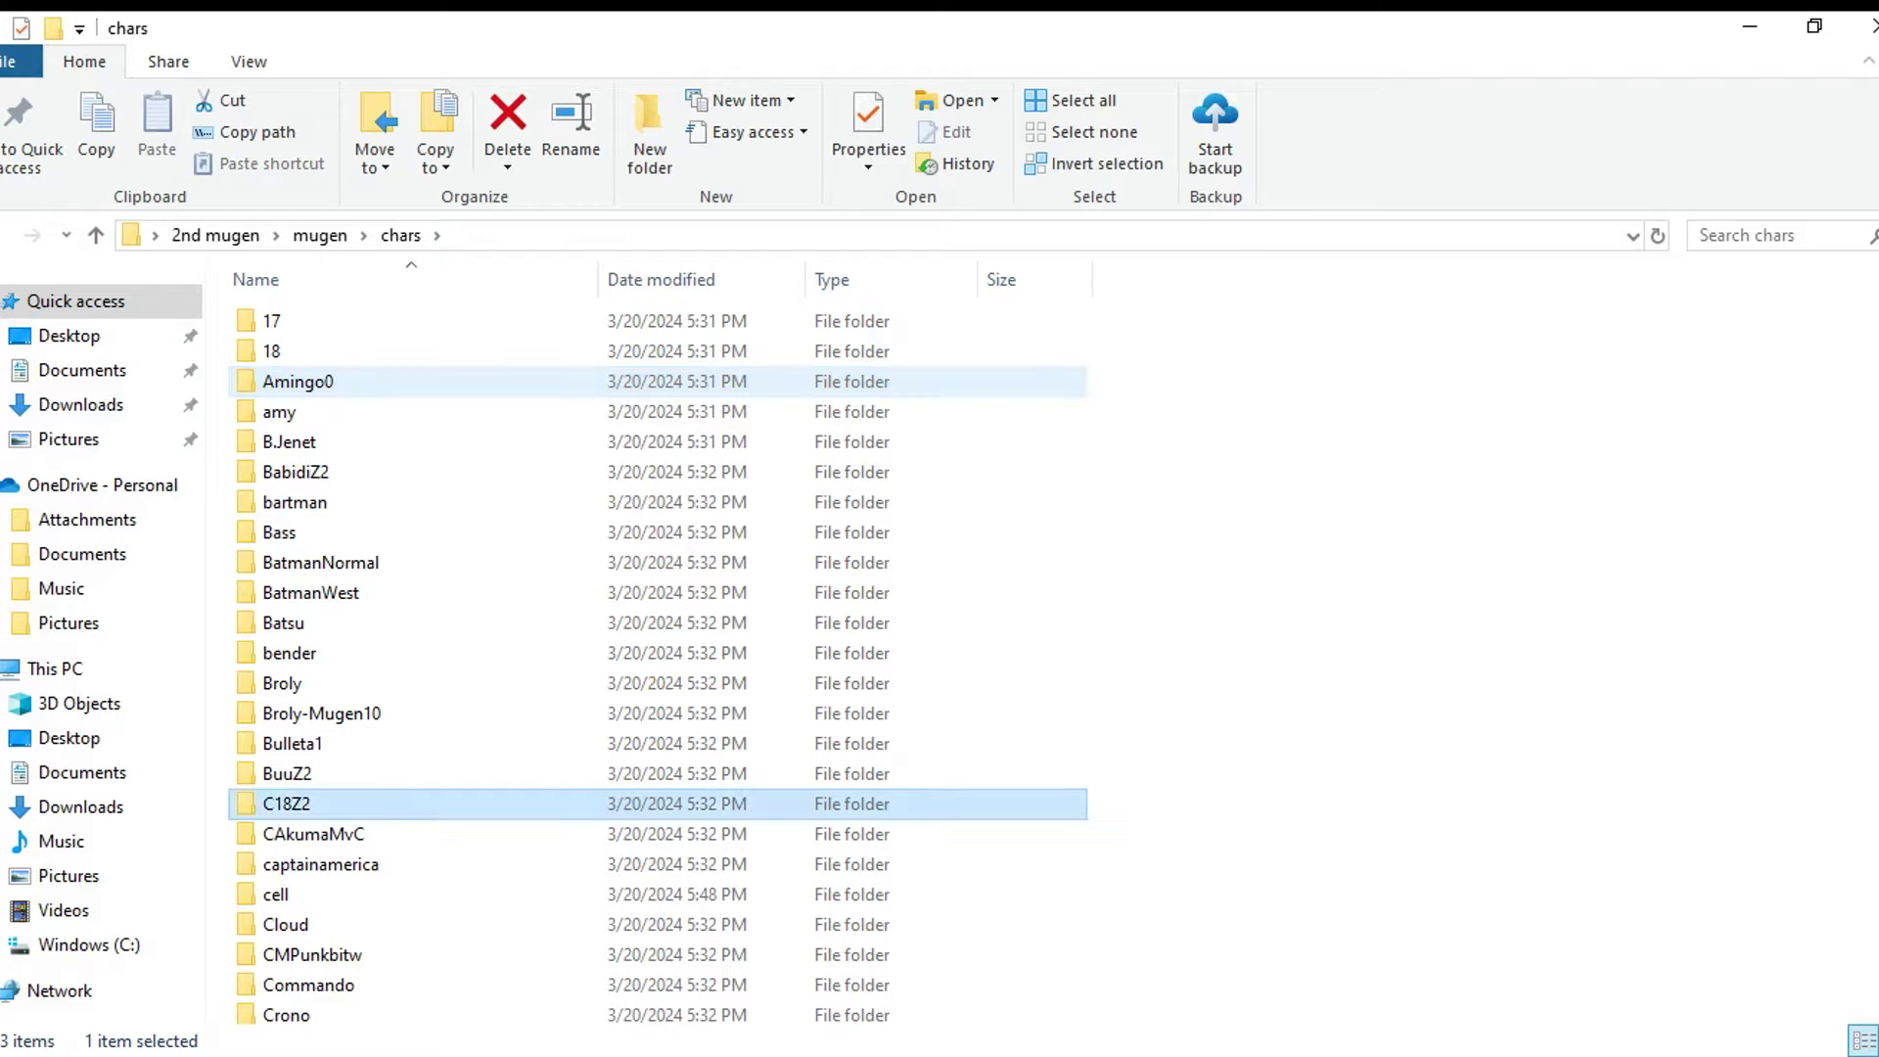
{"action": "double_click", "coordinate": [276, 894]}
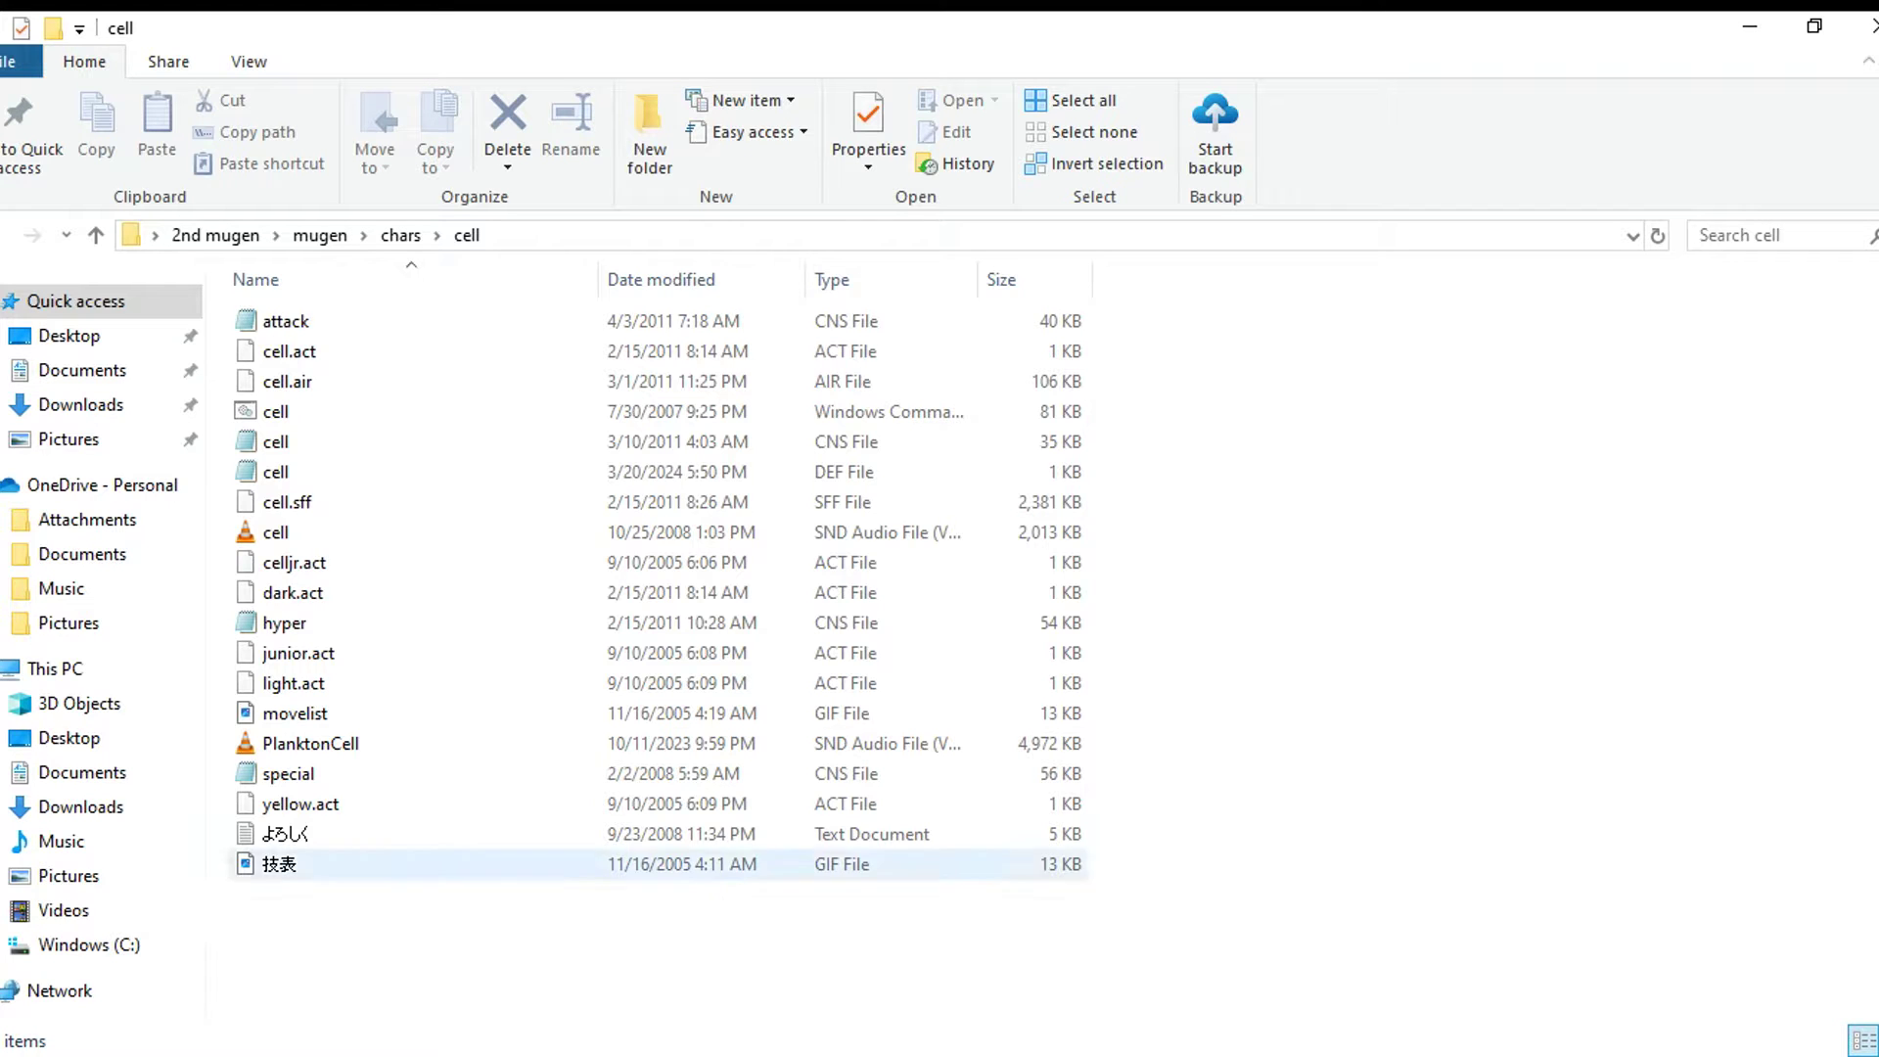
{"action": "left_click", "coordinate": [310, 743]}
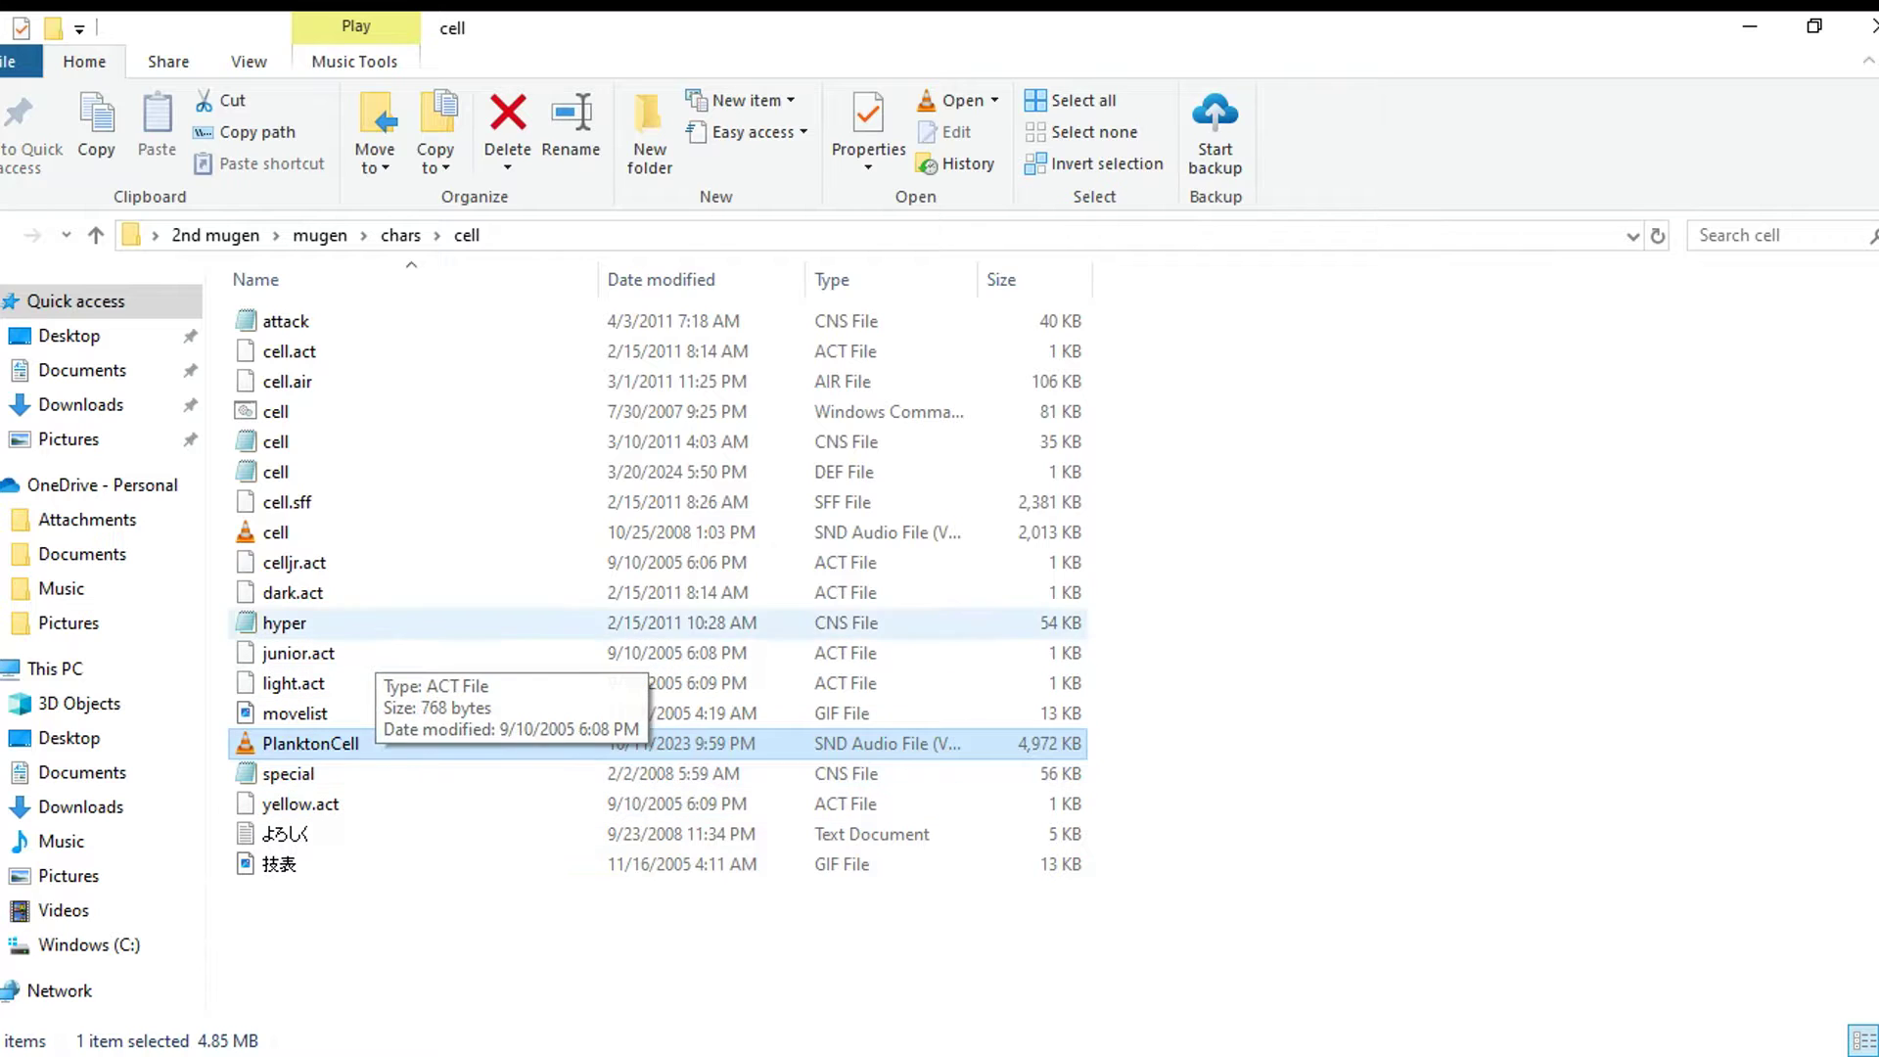
{"action": "left_click", "coordinate": [284, 472]}
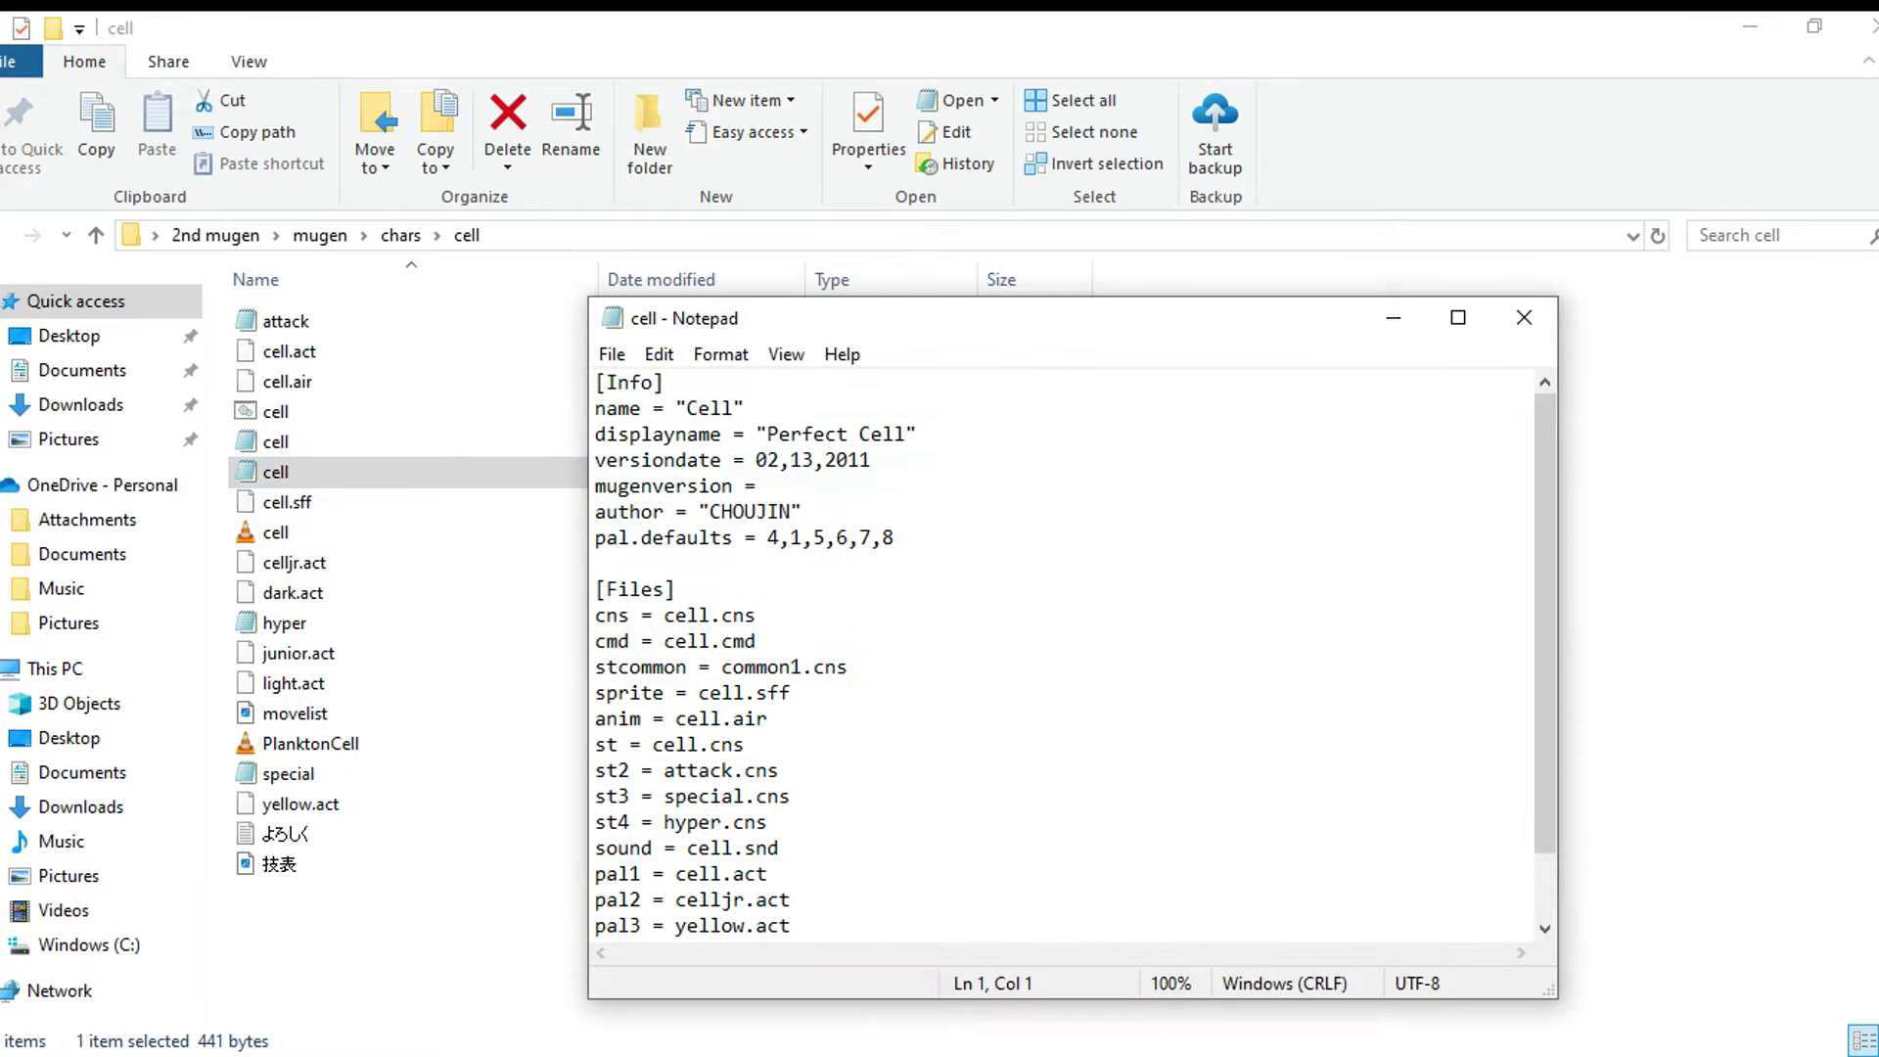
Change the sound entry on line 19 from cell.snd to PlanktonCell.snd.
{"action": "left_click", "coordinate": [630, 847]}
{"action": "left_click_drag", "start_coordinate": [595, 847], "coordinate": [653, 848]}
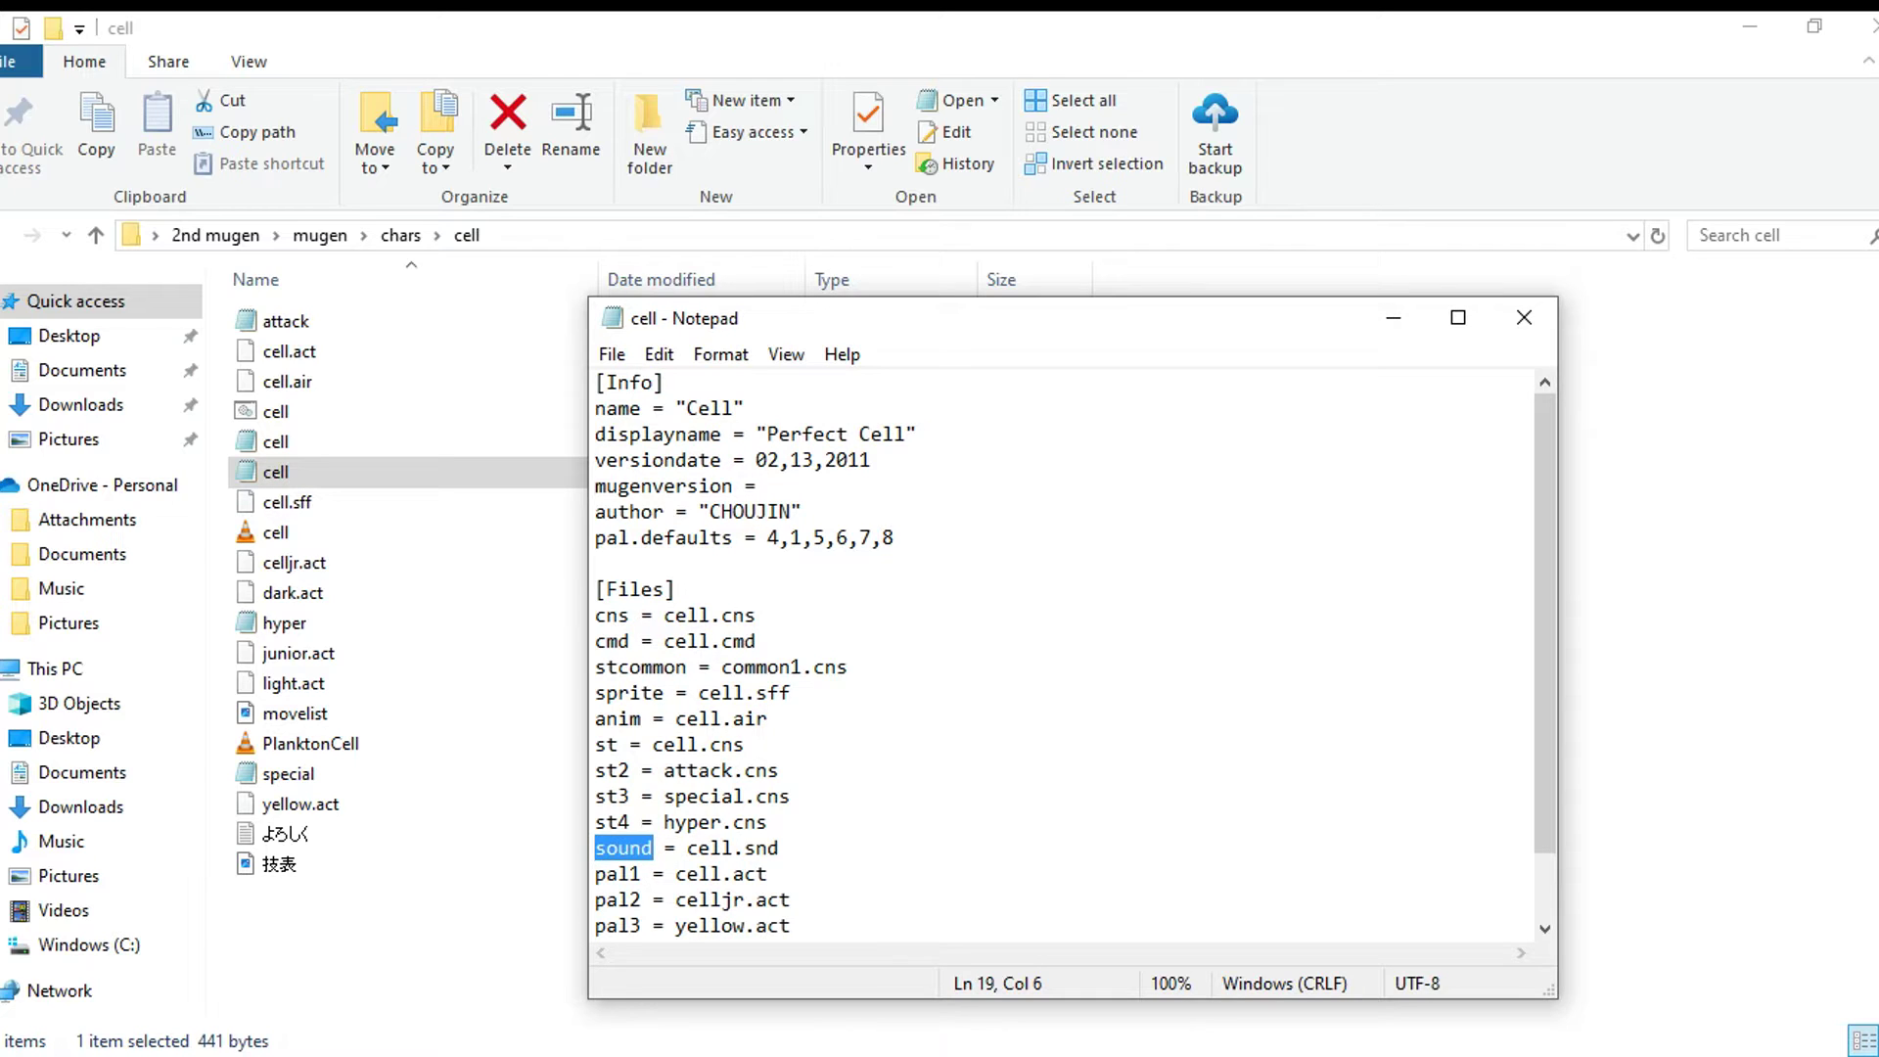
{"action": "left_click_drag", "start_coordinate": [687, 847], "coordinate": [732, 847]}
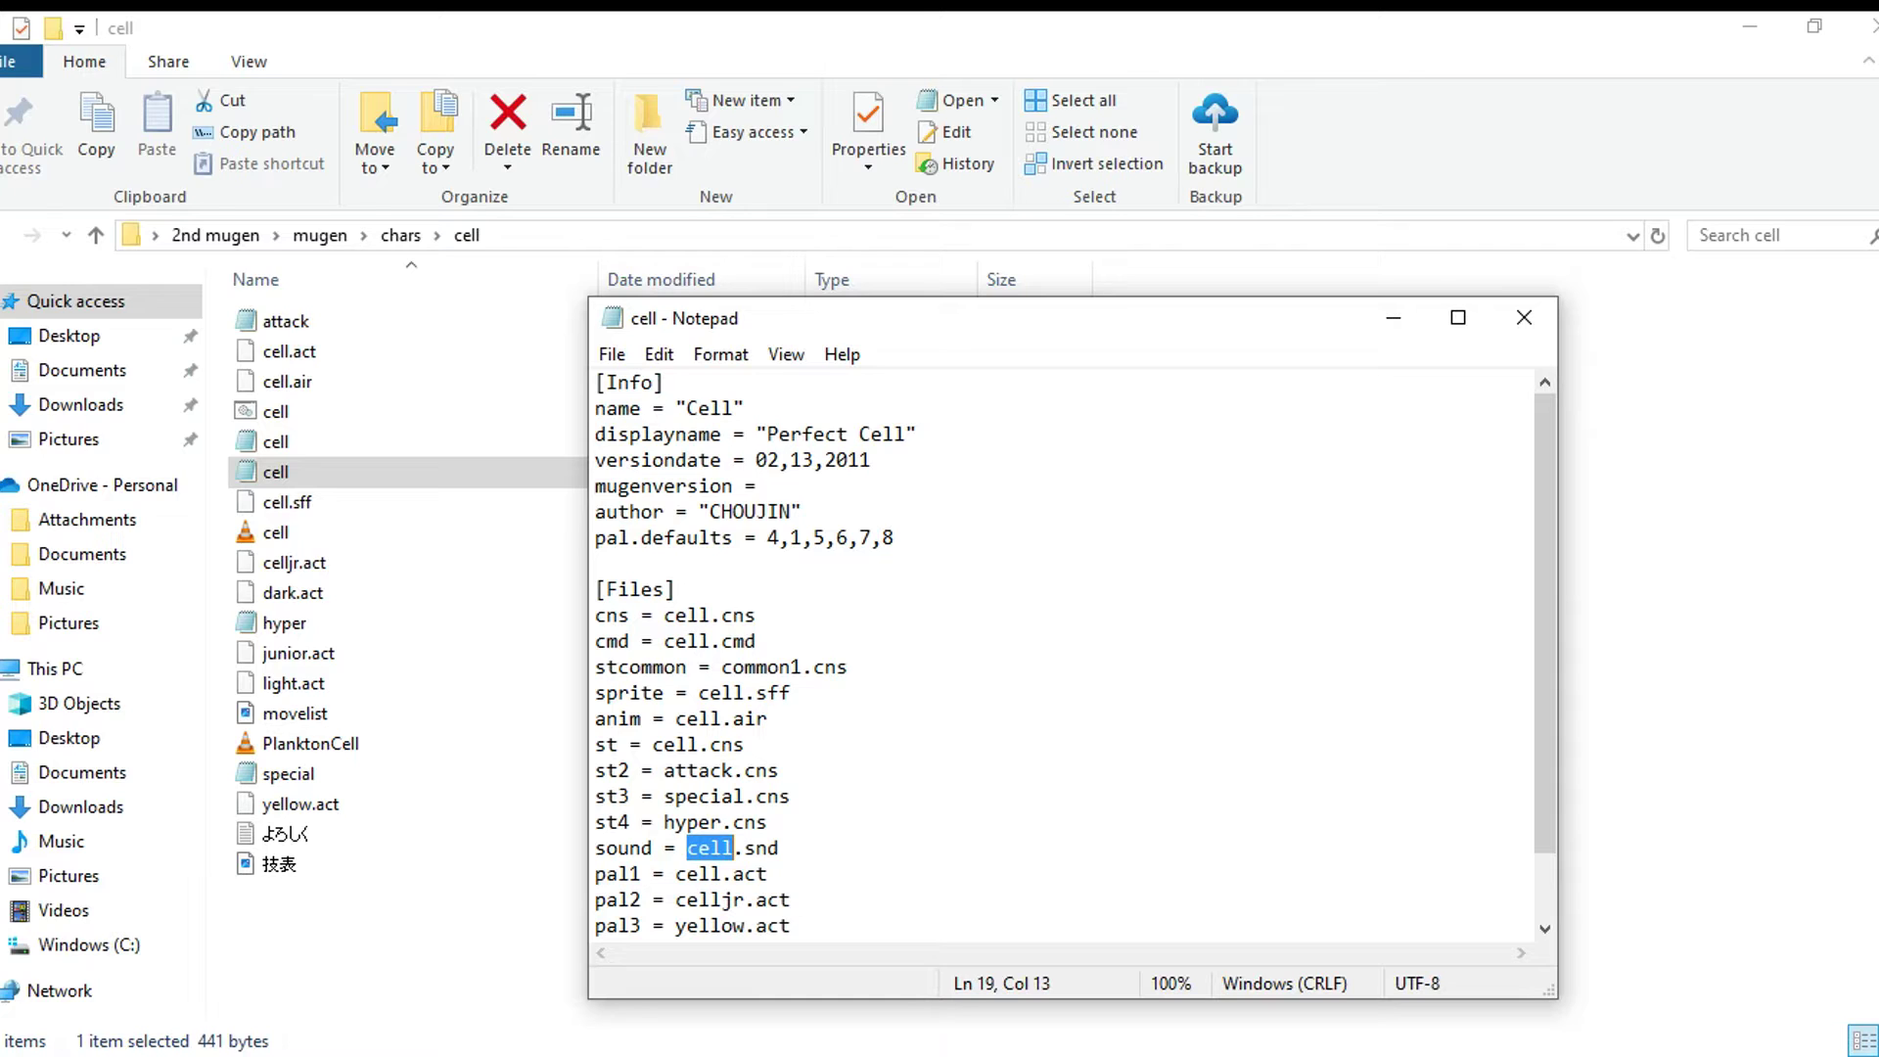
{"action": "type", "text": "Plan"}
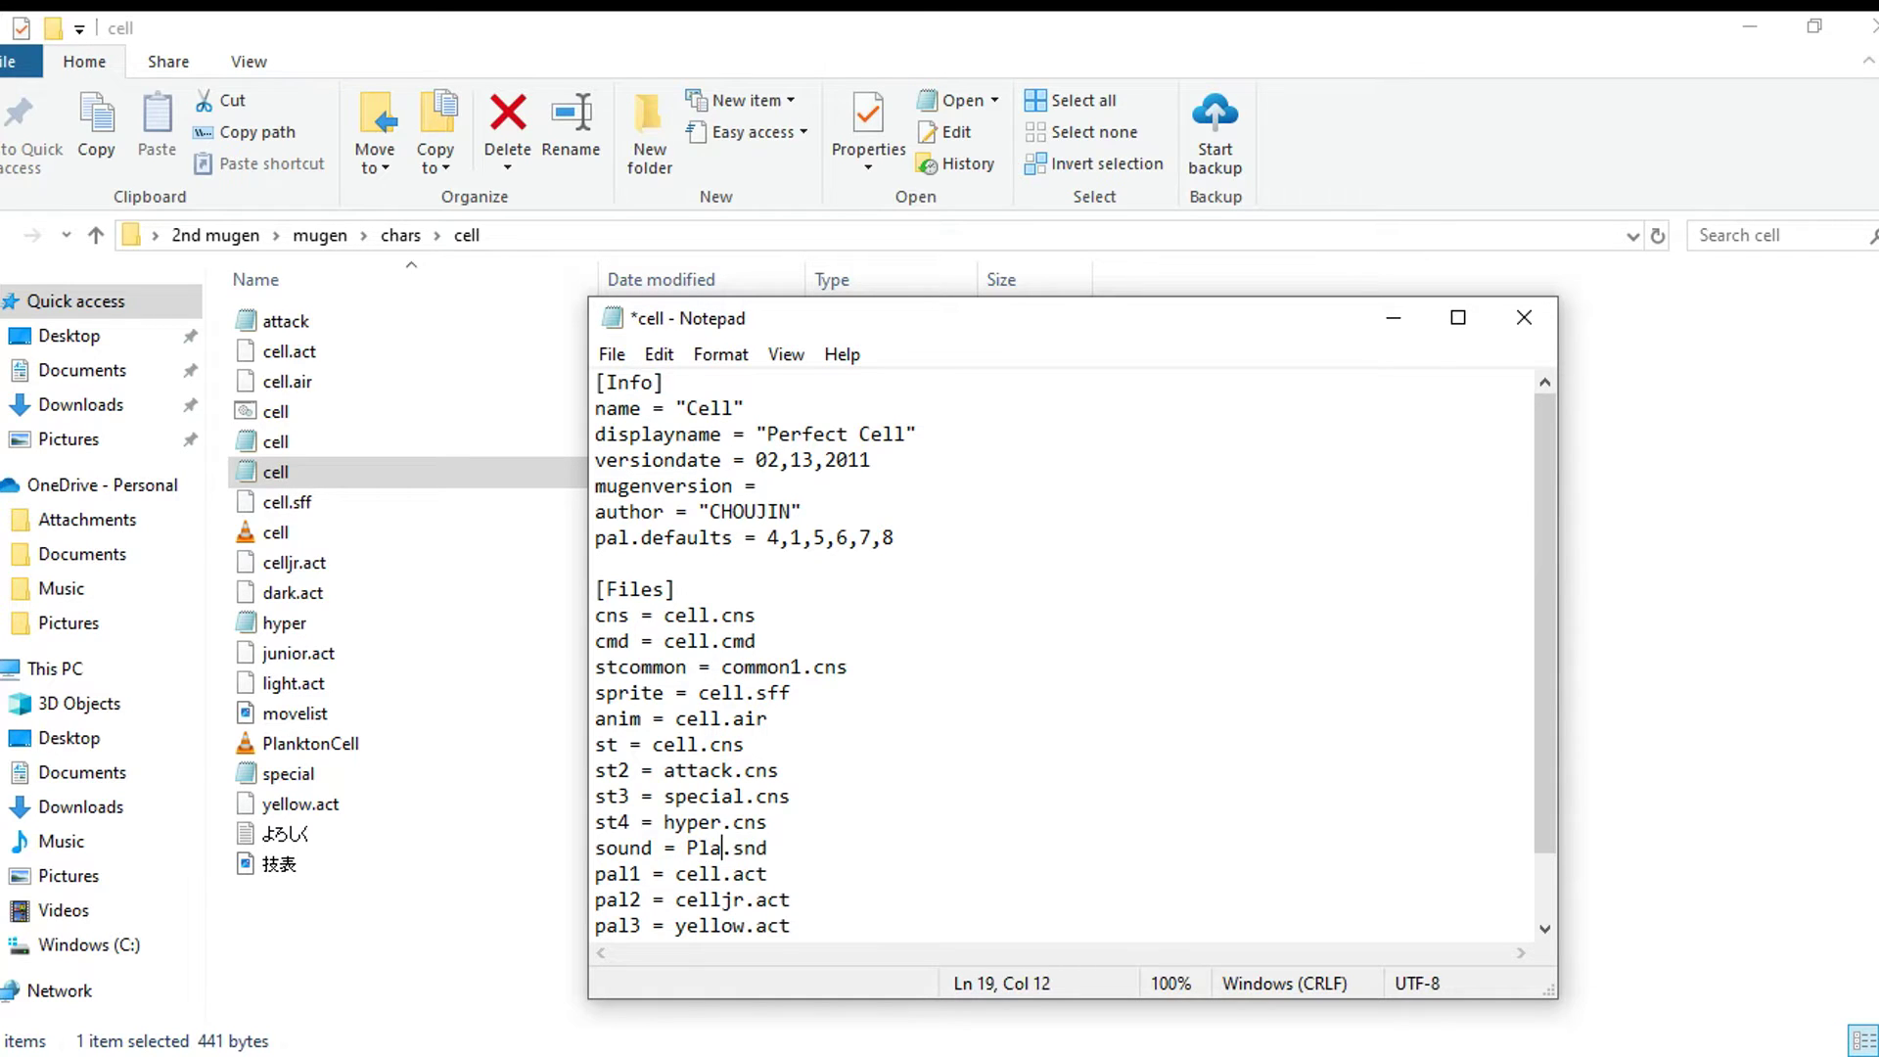
{"action": "type", "text": "ktonCel"}
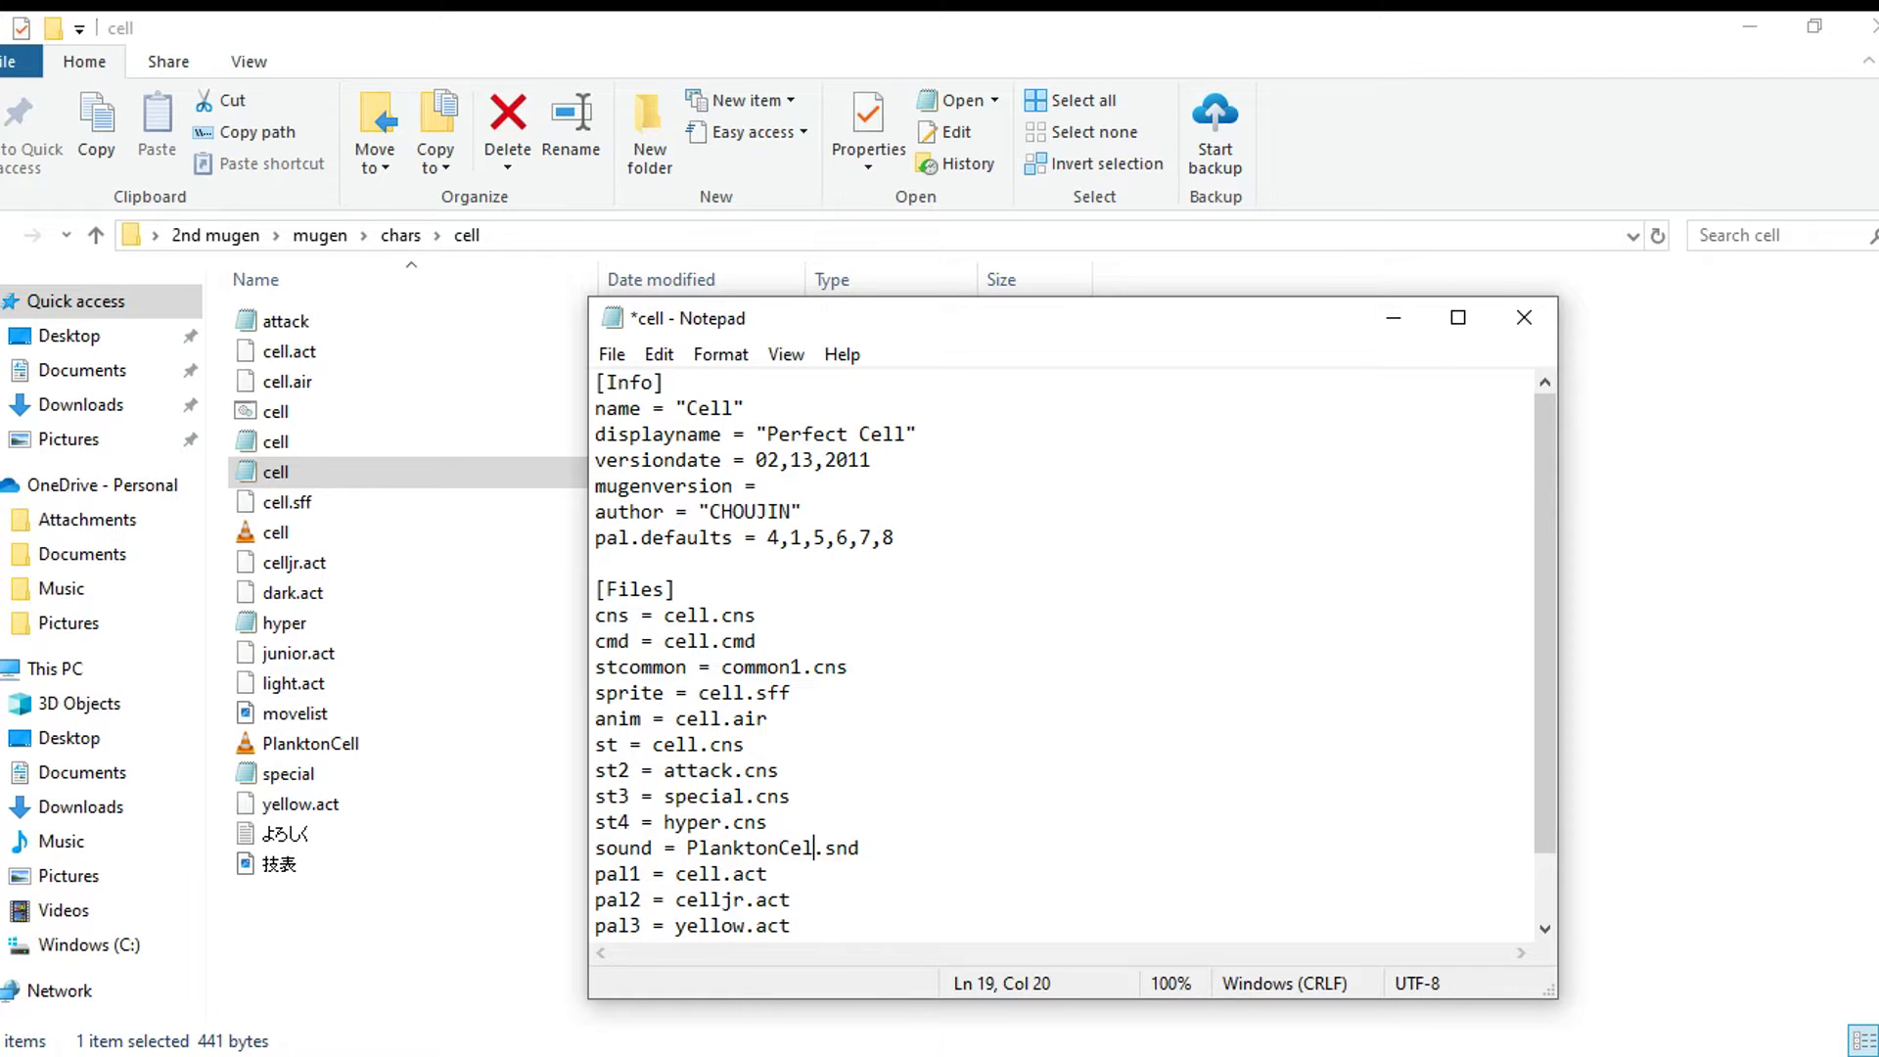
{"action": "type", "text": "l"}
Save the edited def file and close Notepad.
{"action": "left_click", "coordinate": [612, 353]}
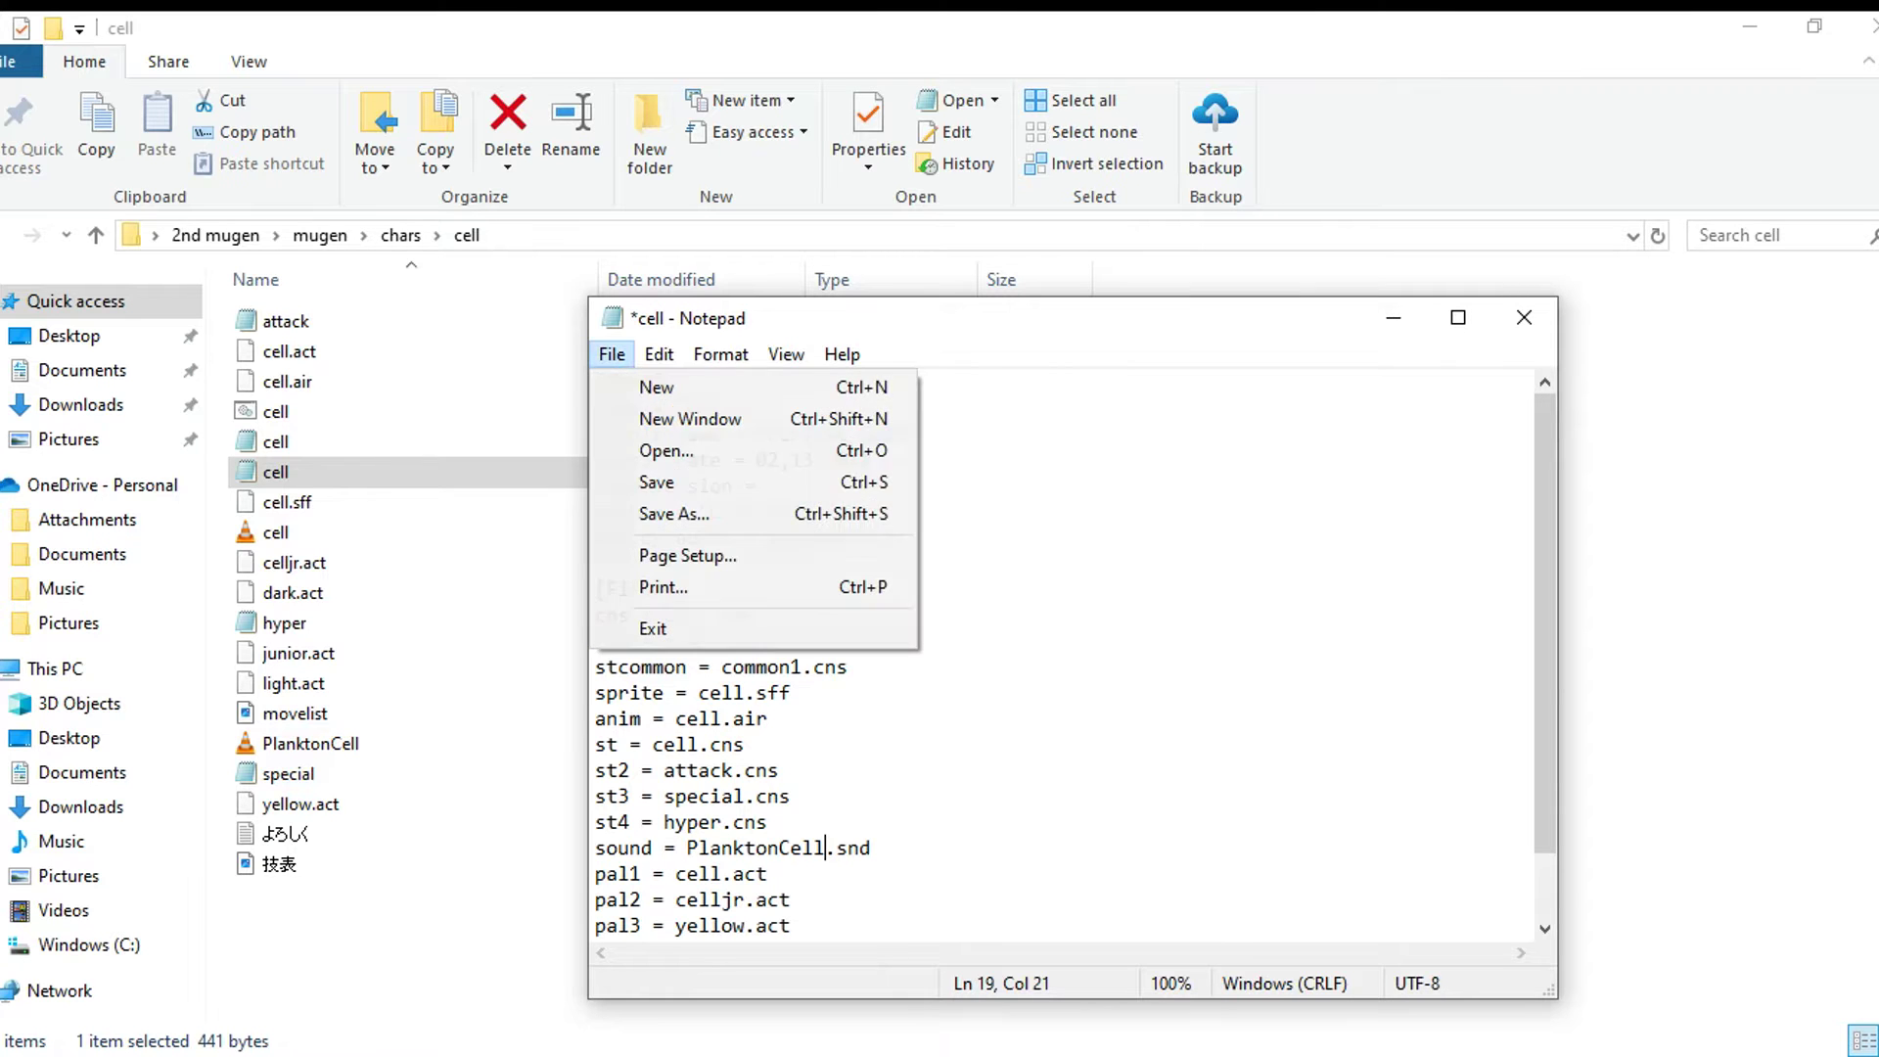
{"action": "left_click", "coordinate": [655, 481]}
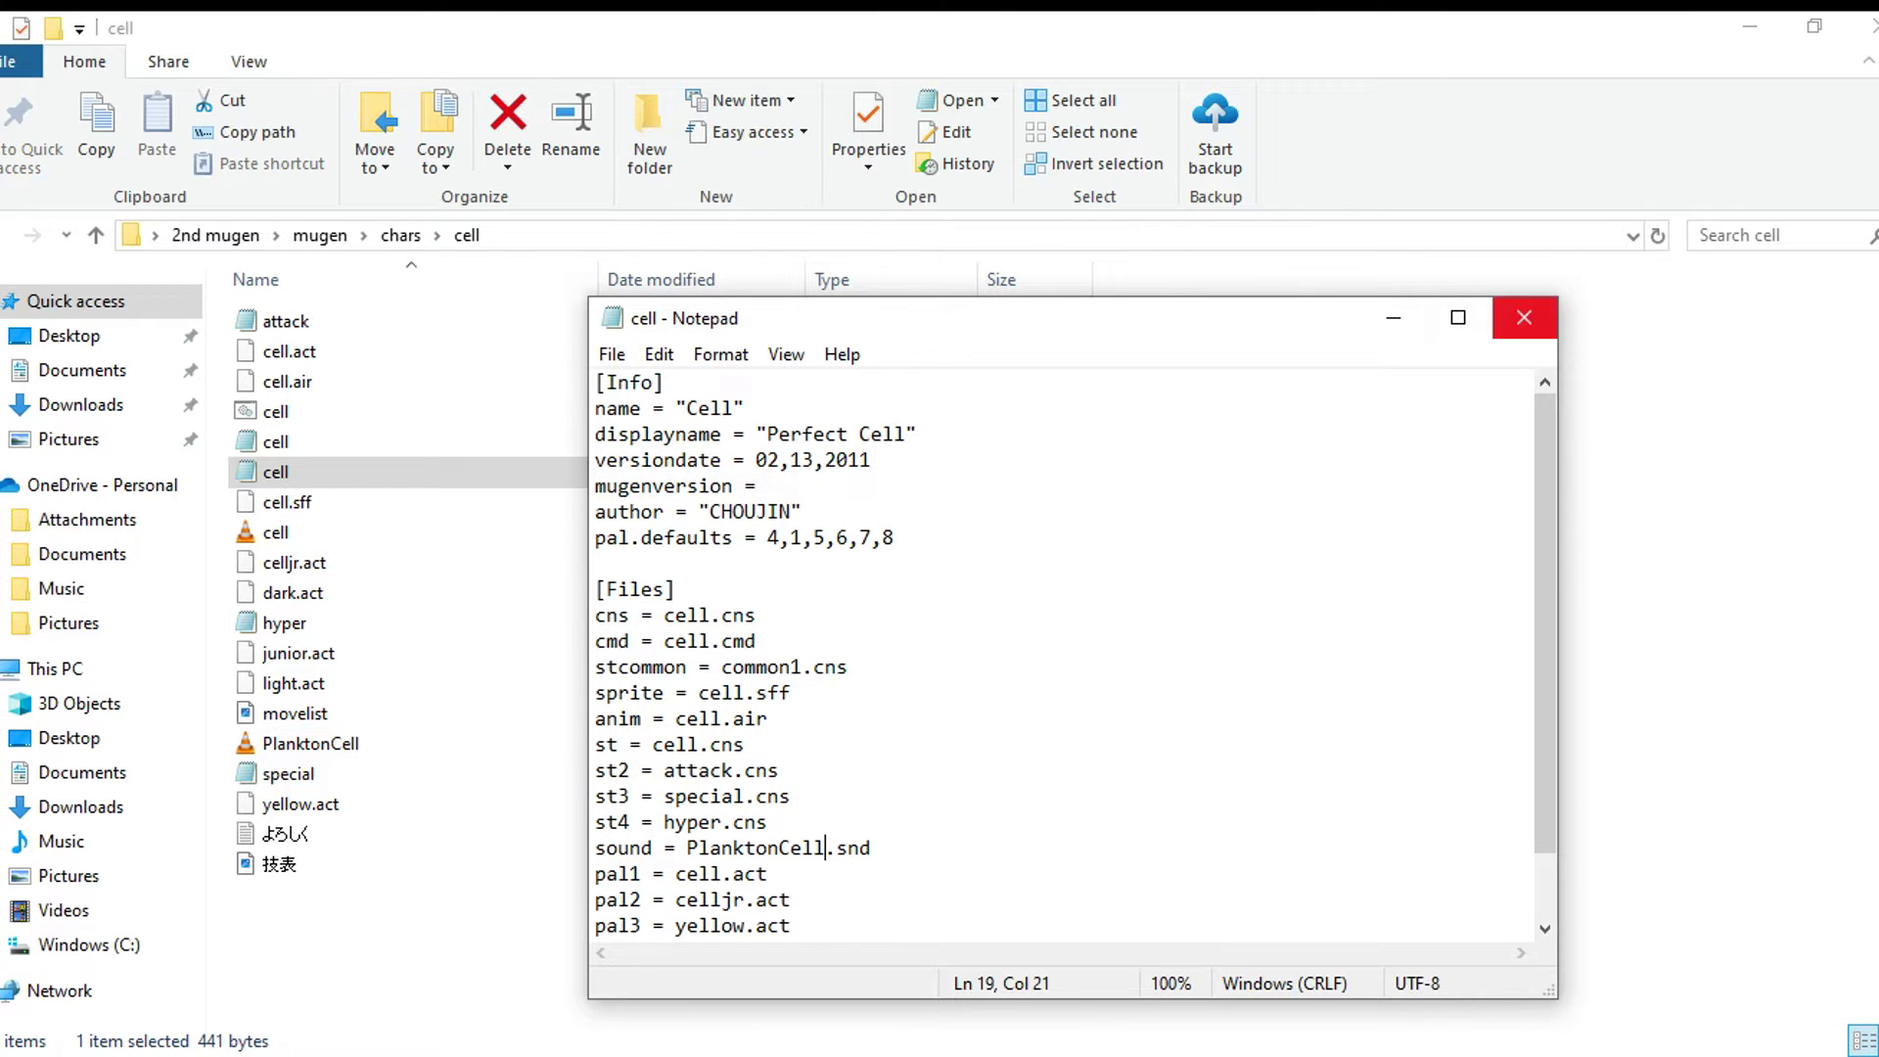
{"action": "left_click", "coordinate": [1523, 317]}
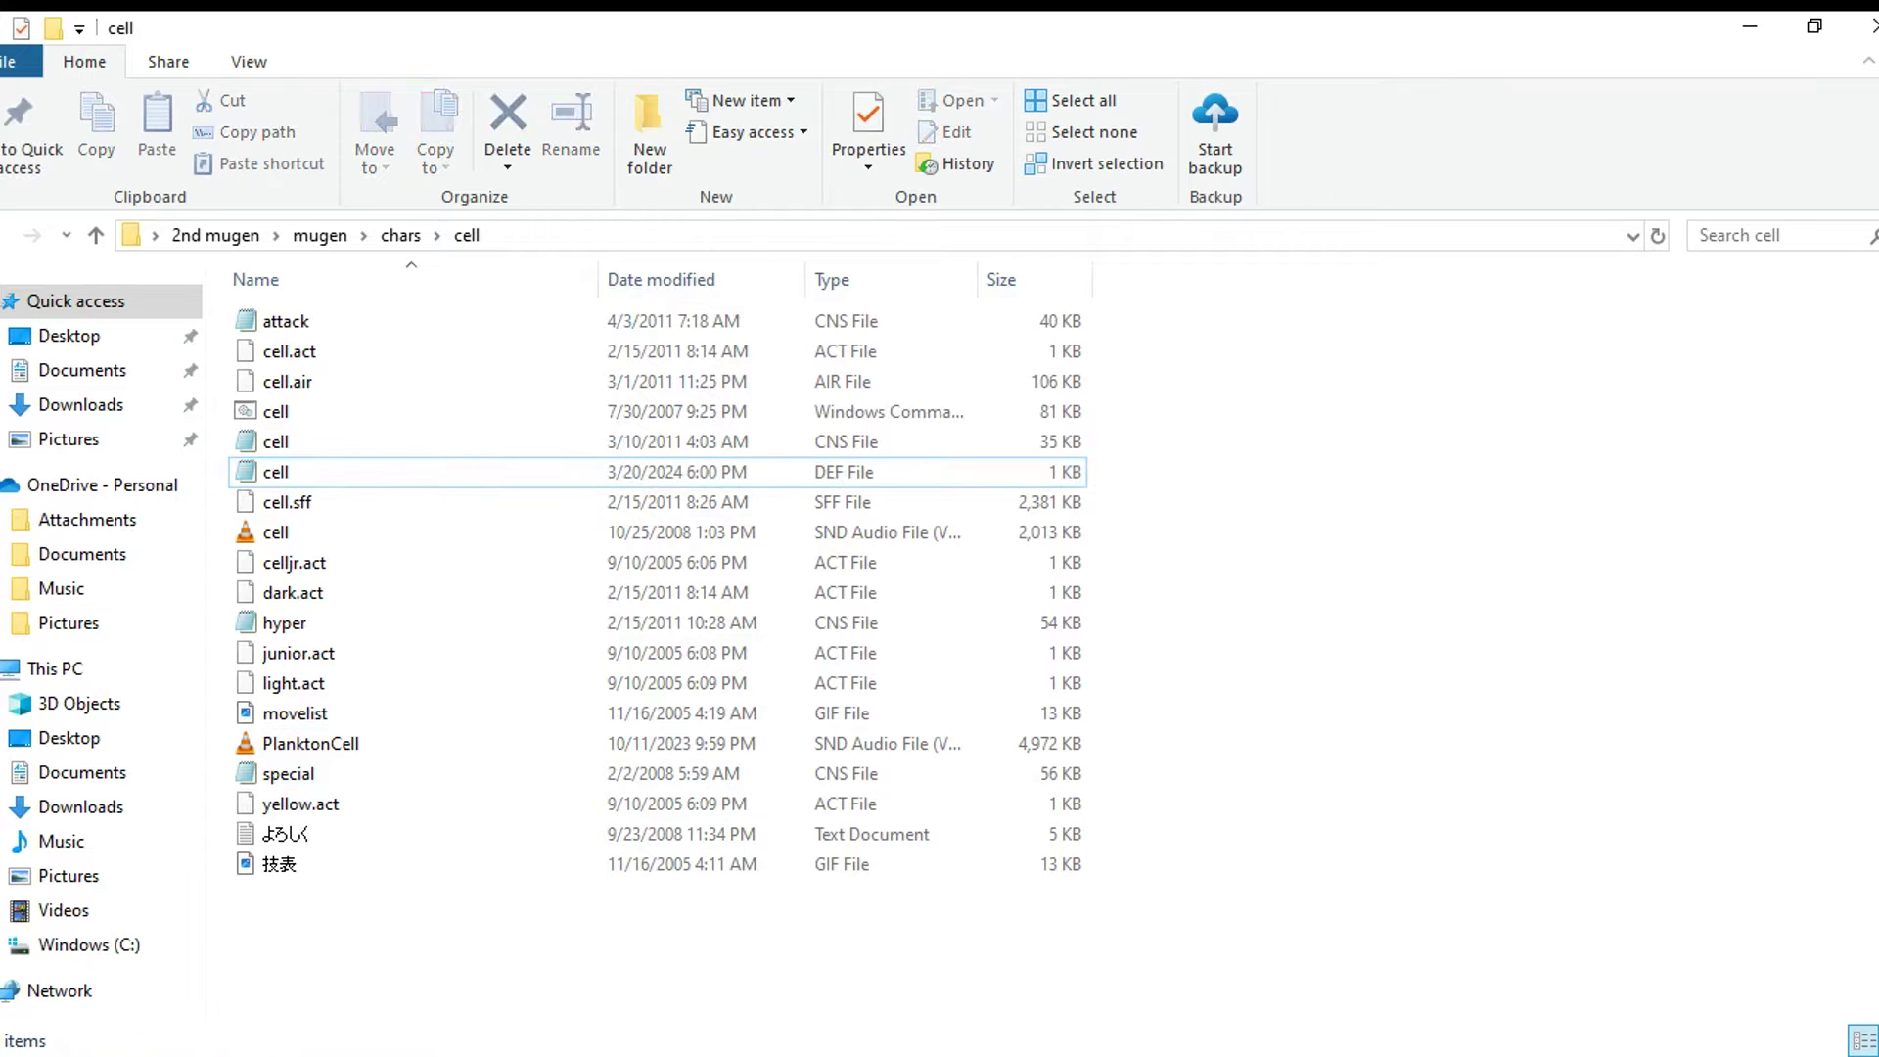
Create folder 1 inside the cell folder, move PlanktonCell into it, and reopen the cell DEF file.
{"action": "right_click", "coordinate": [398, 462]}
{"action": "mouse_move", "coordinate": [469, 851]}
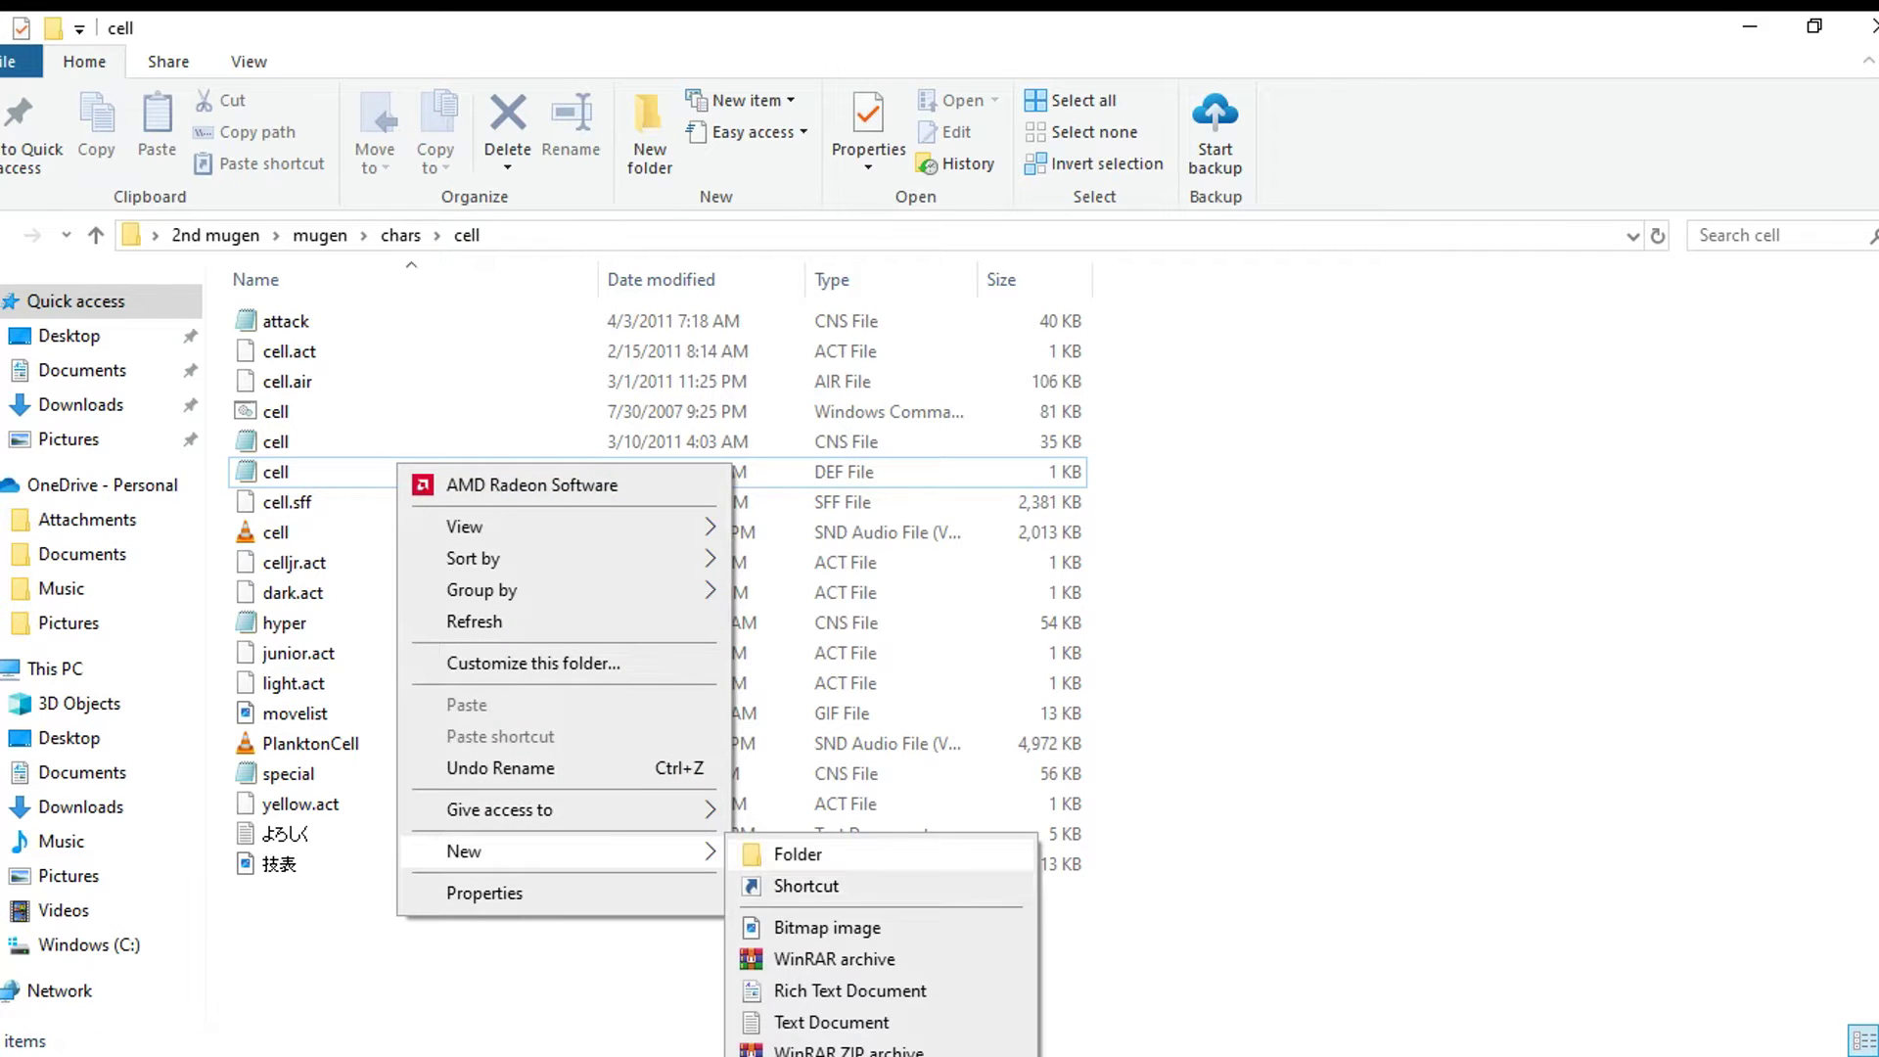
{"action": "left_click", "coordinate": [798, 853]}
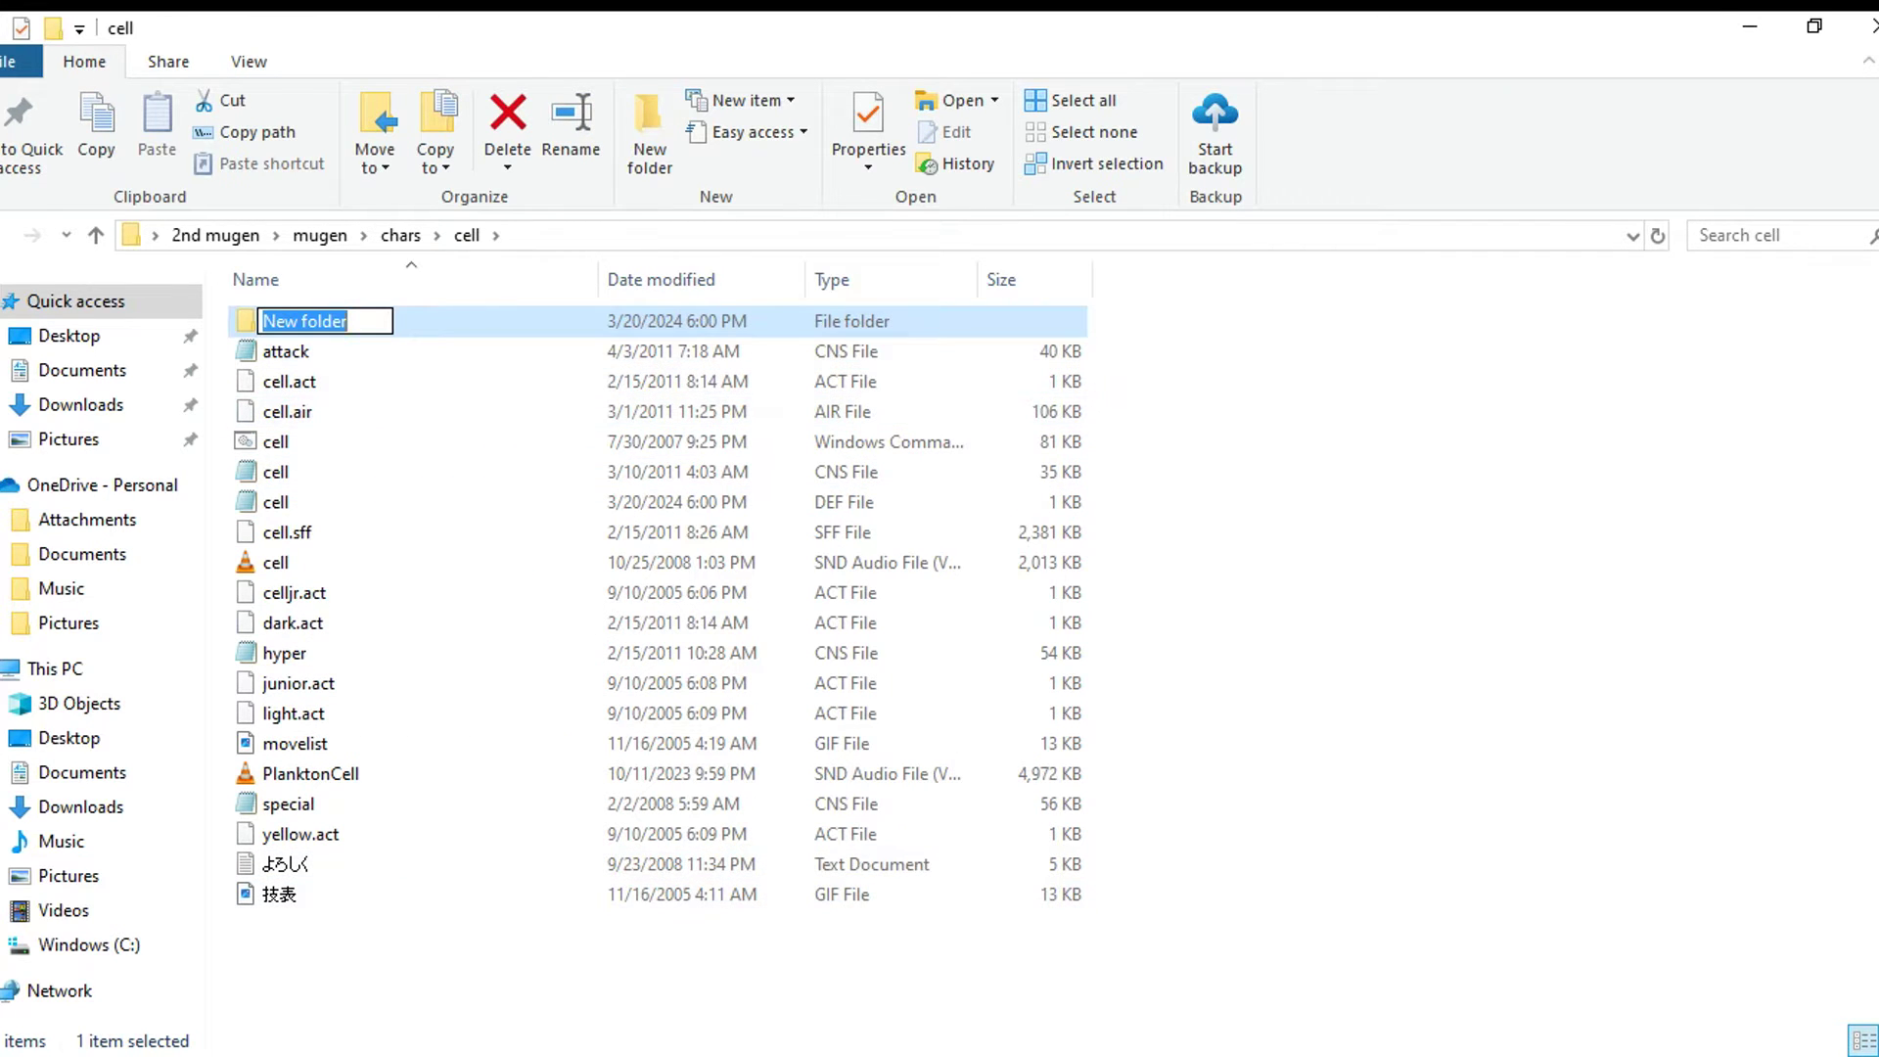
{"action": "type", "text": "1"}
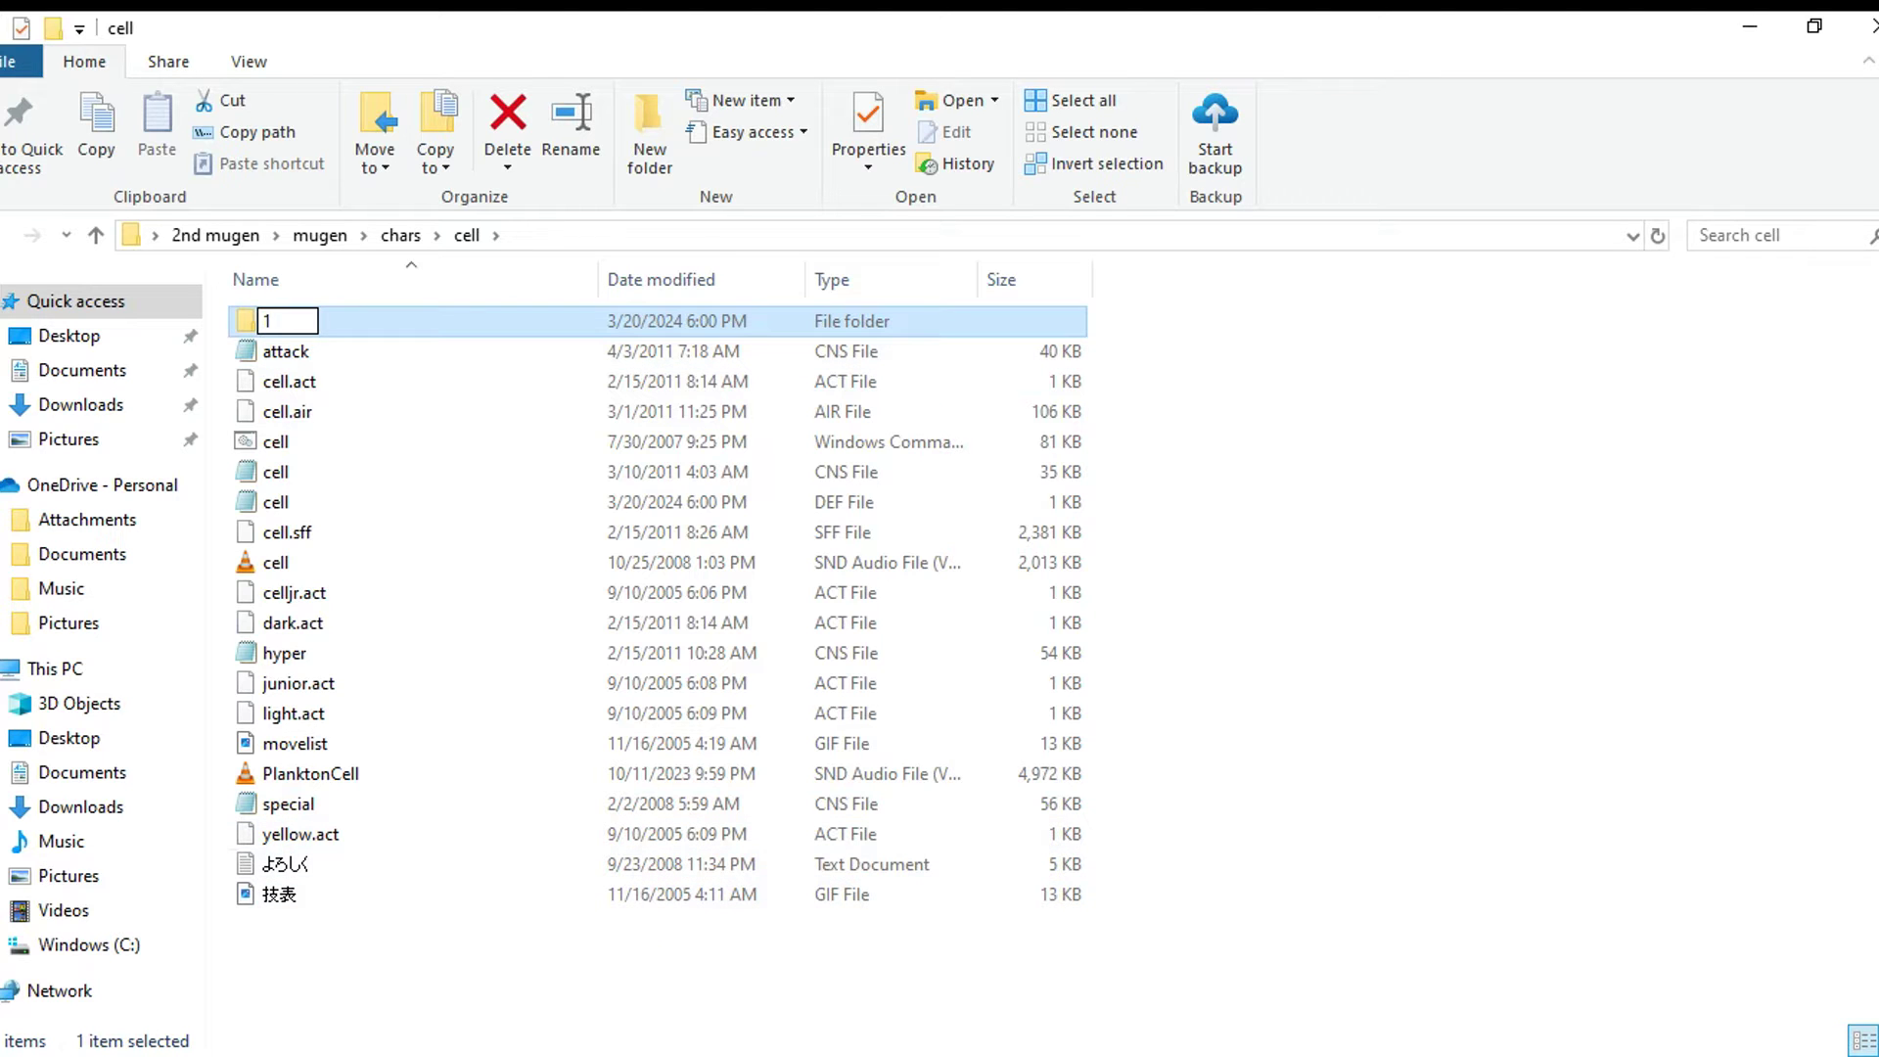
{"action": "key", "text": "Return"}
{"action": "left_click_drag", "start_coordinate": [310, 773], "coordinate": [311, 330]}
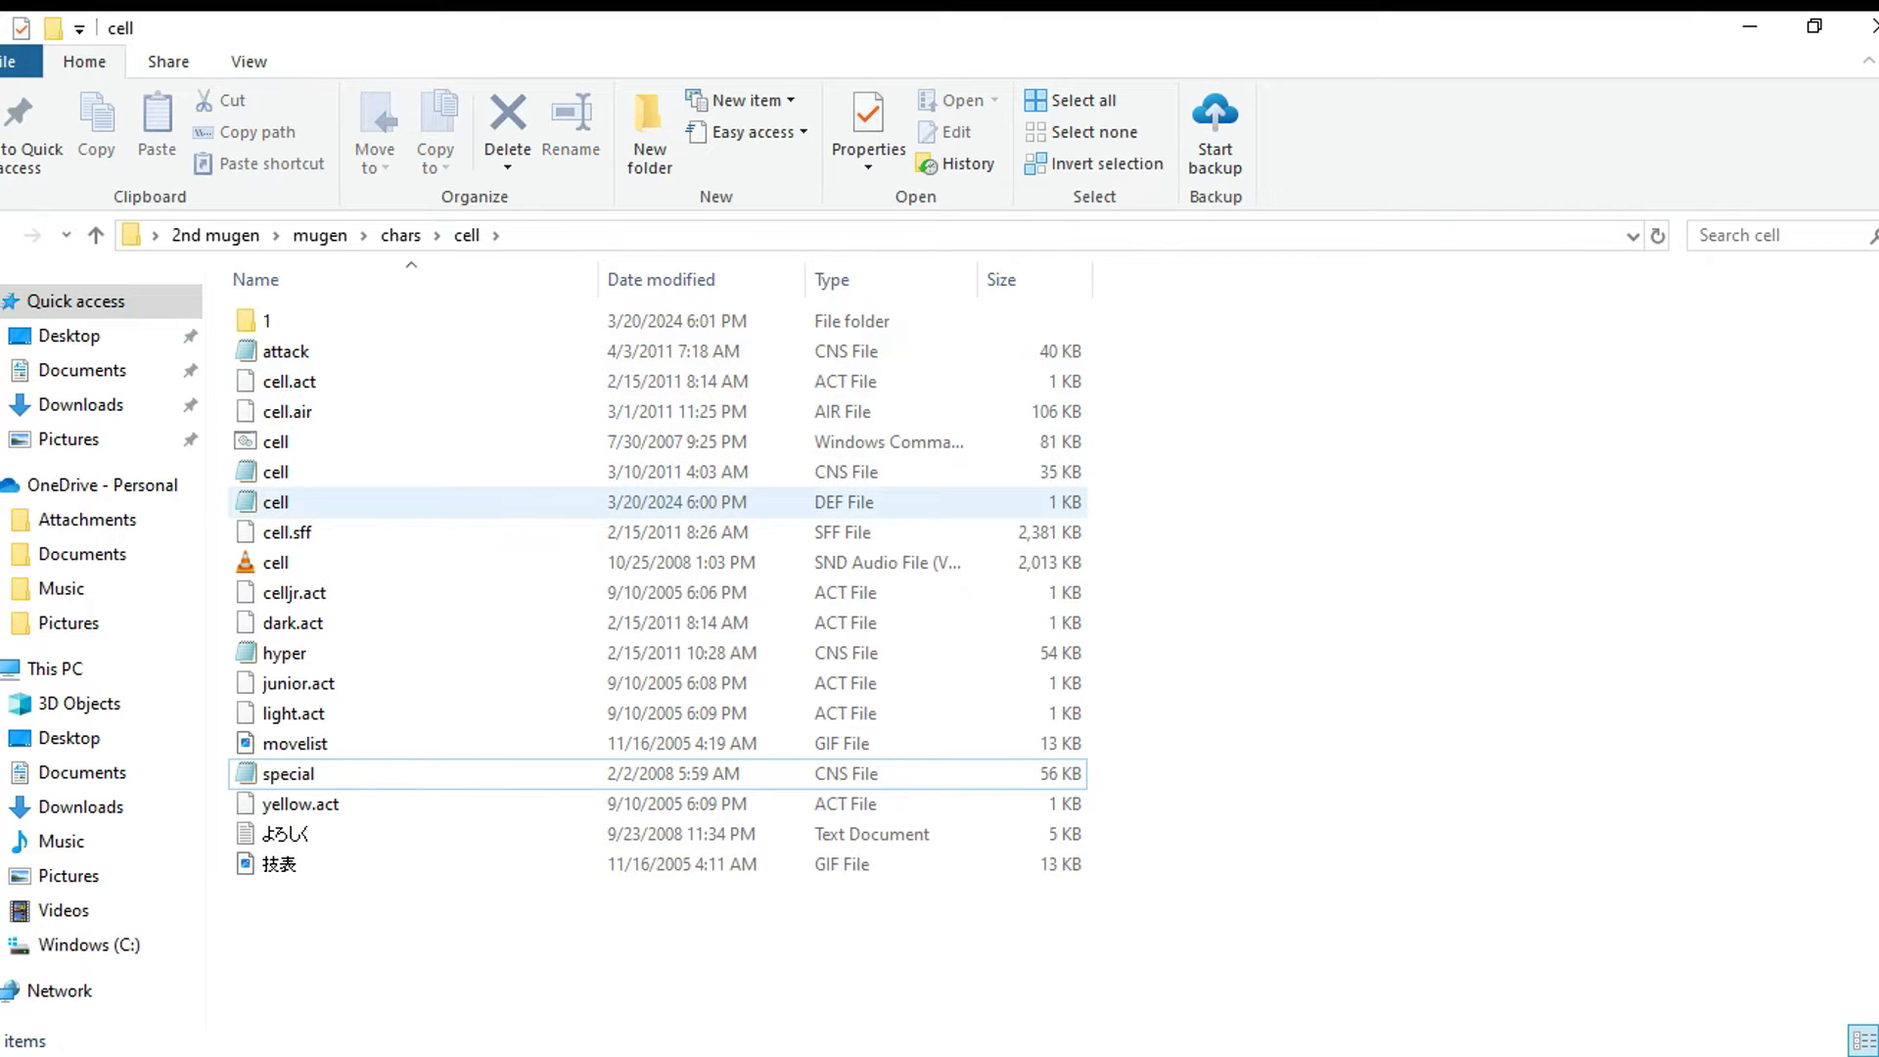
{"action": "double_click", "coordinate": [279, 502]}
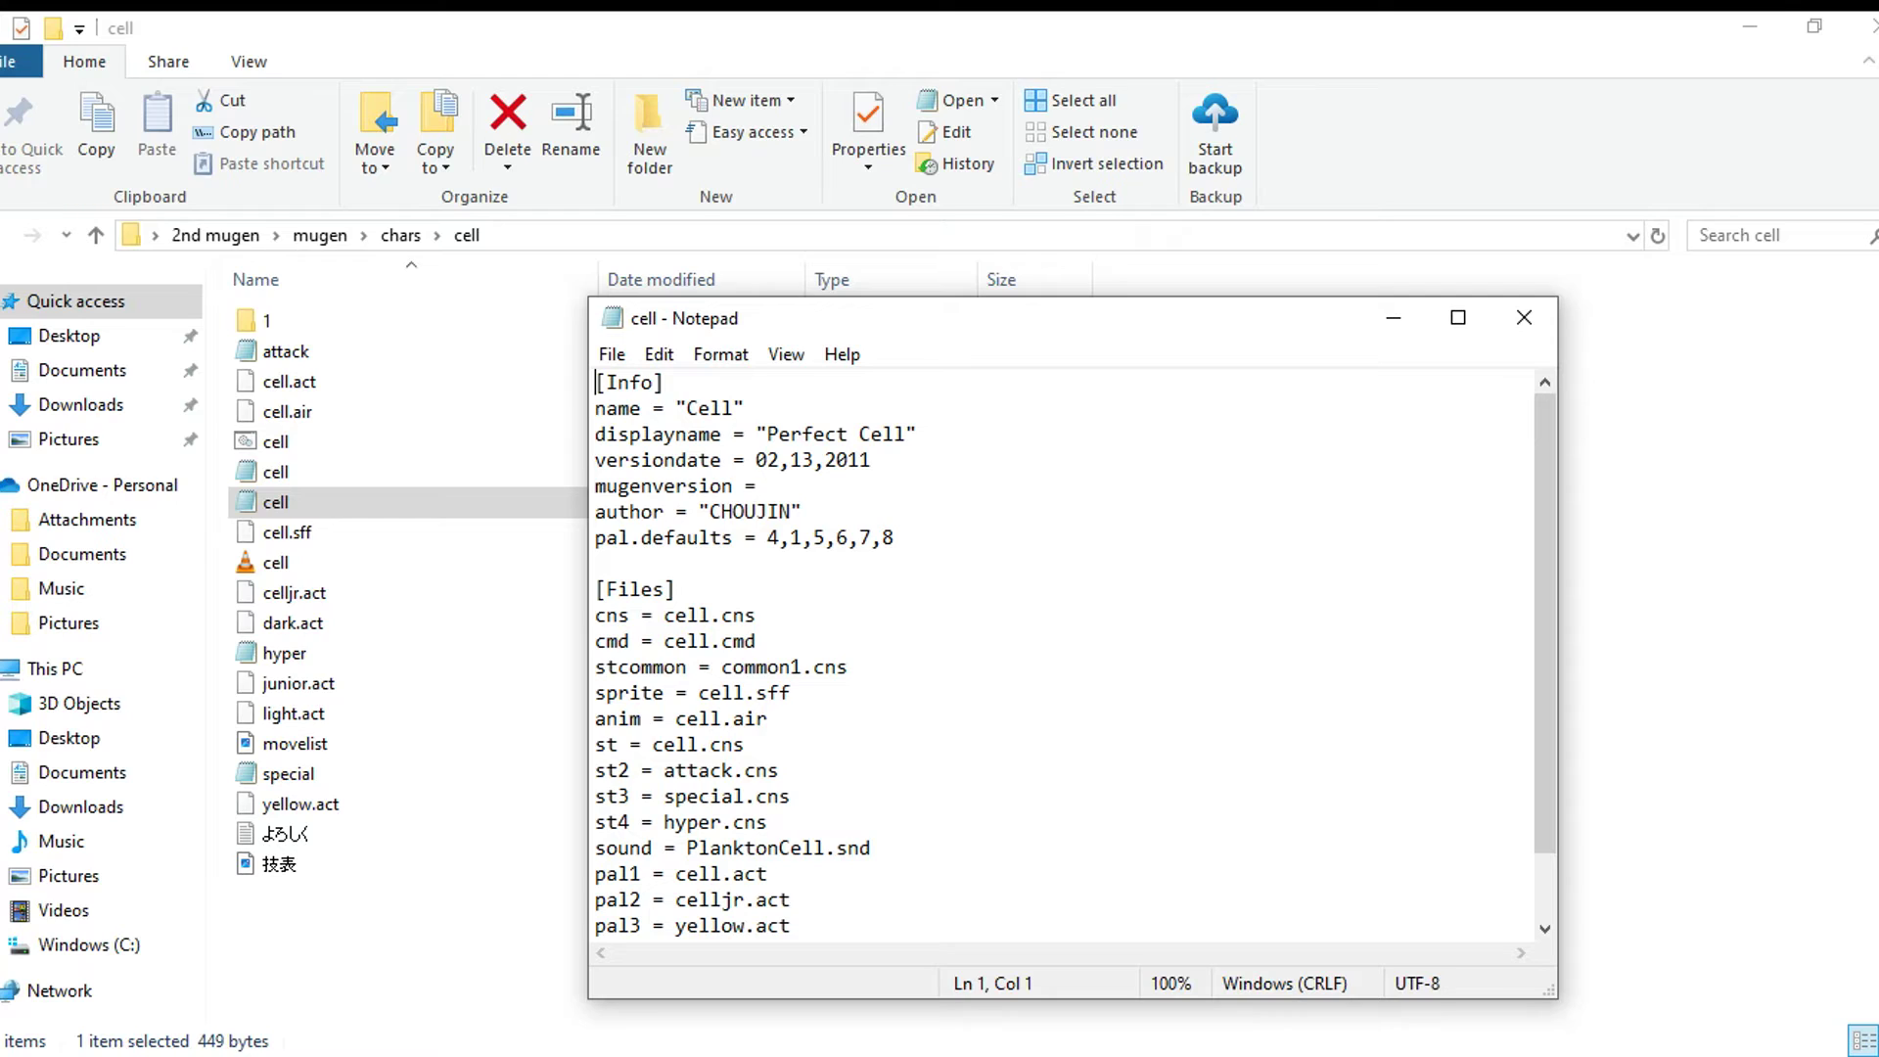
Try a 1/ prefix before PlanktonCell.snd in the sound line, then remove it.
{"action": "left_click", "coordinate": [686, 847]}
{"action": "type", "text": "1/"}
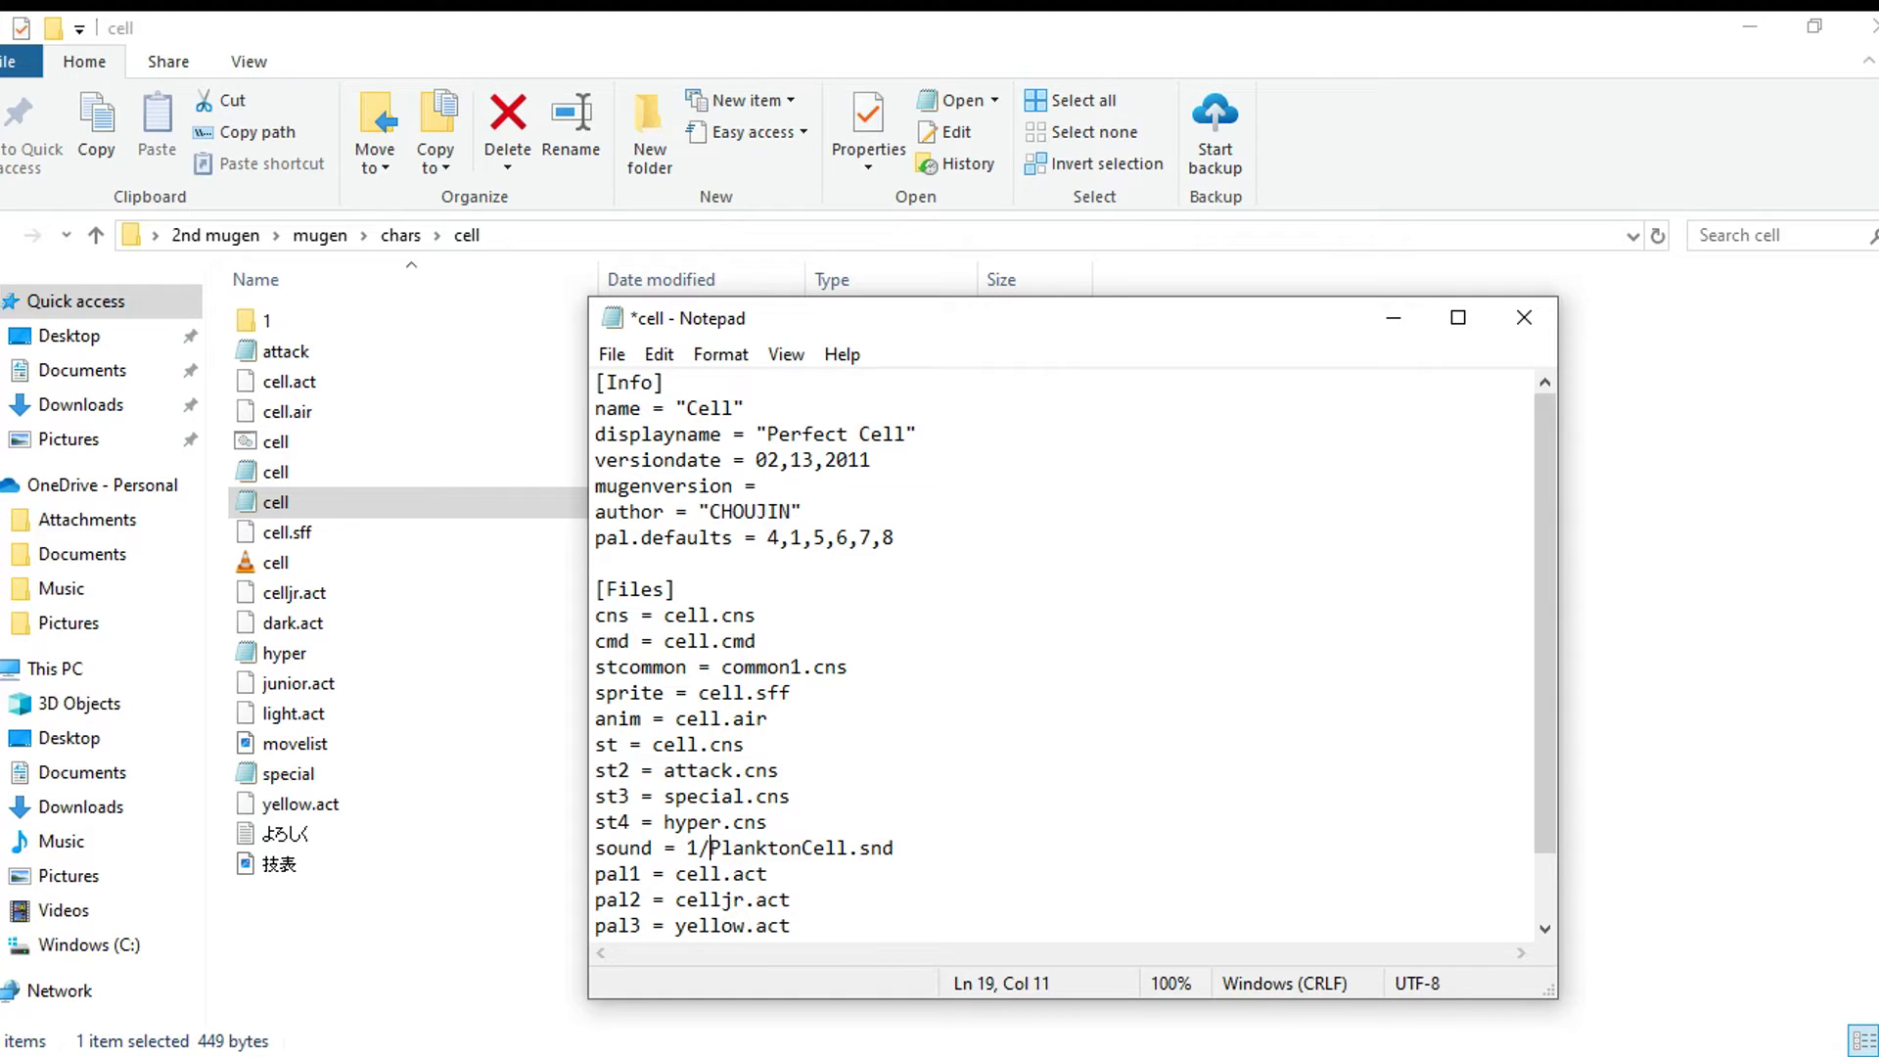
{"action": "key", "text": "shift+Left"}
{"action": "key", "text": "shift+Left"}
{"action": "key", "text": "BackSpace"}
Save the def file and close Notepad.
{"action": "key", "text": "alt+f"}
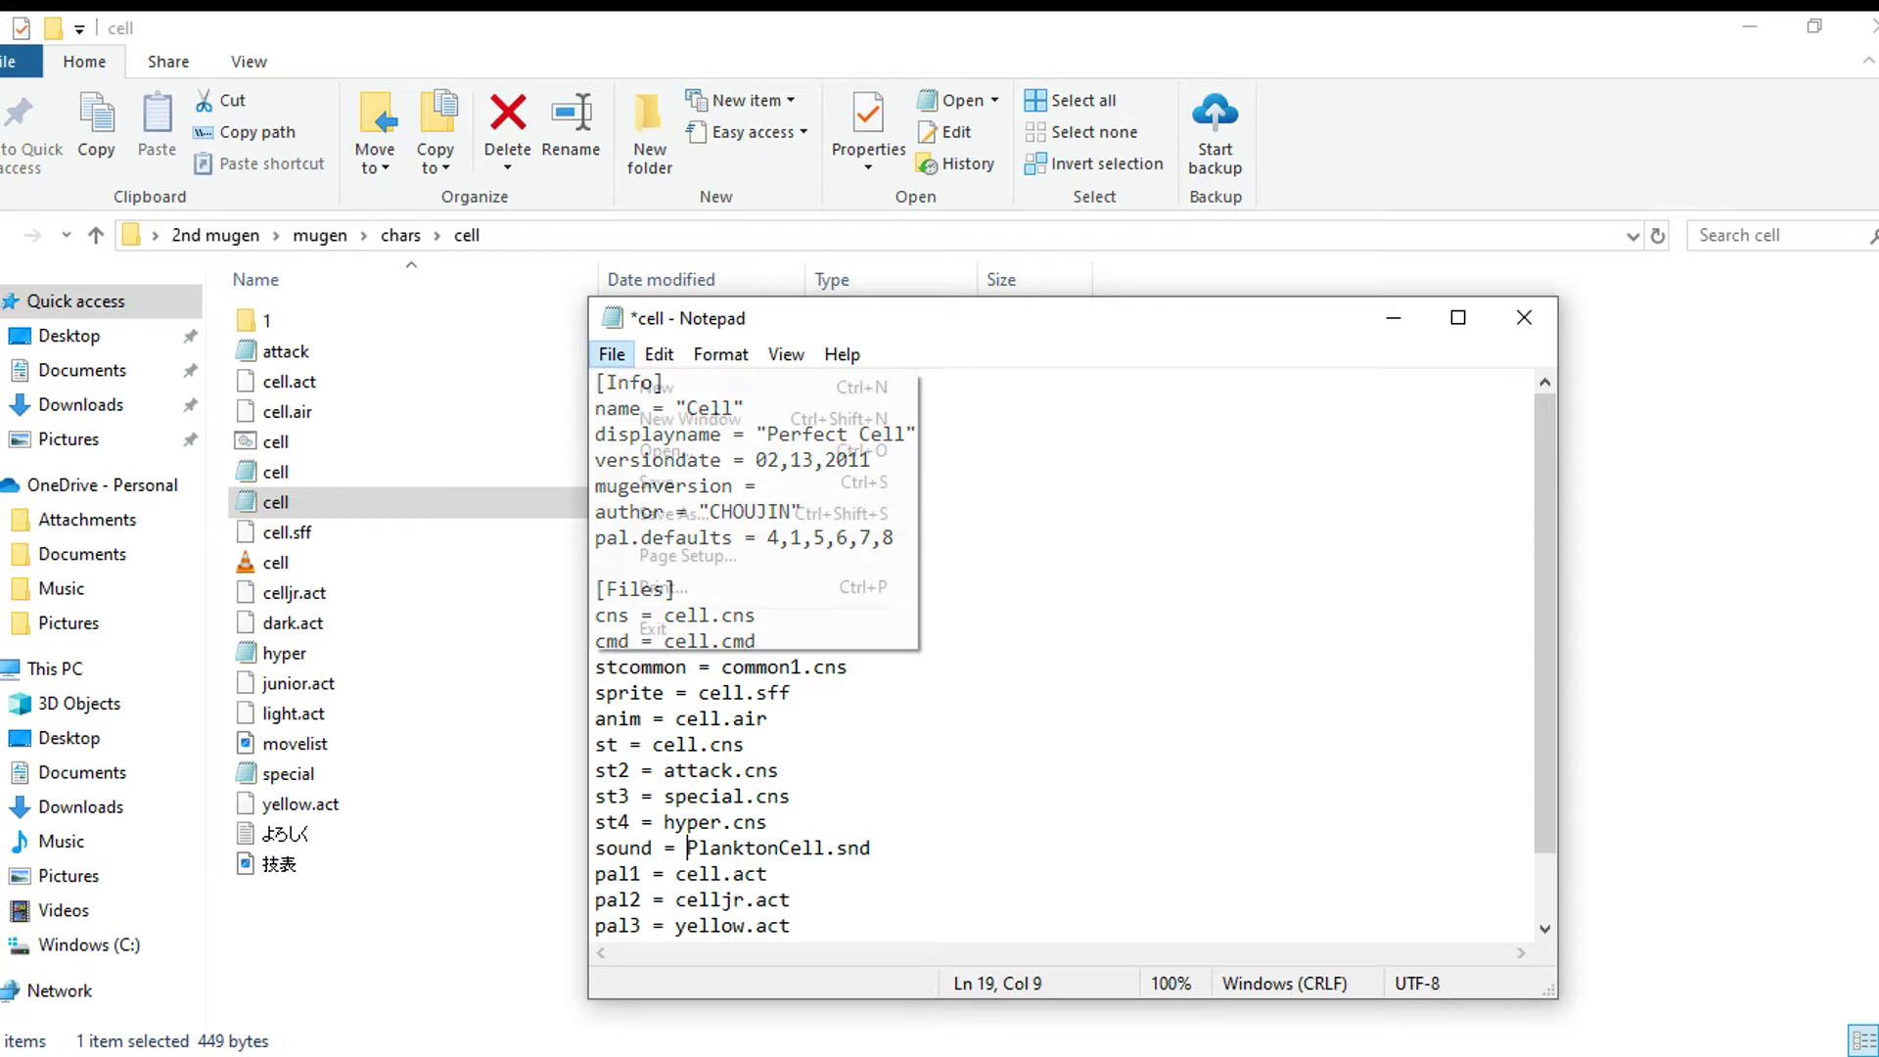
{"action": "left_click", "coordinate": [685, 482]}
{"action": "left_click", "coordinate": [1523, 317]}
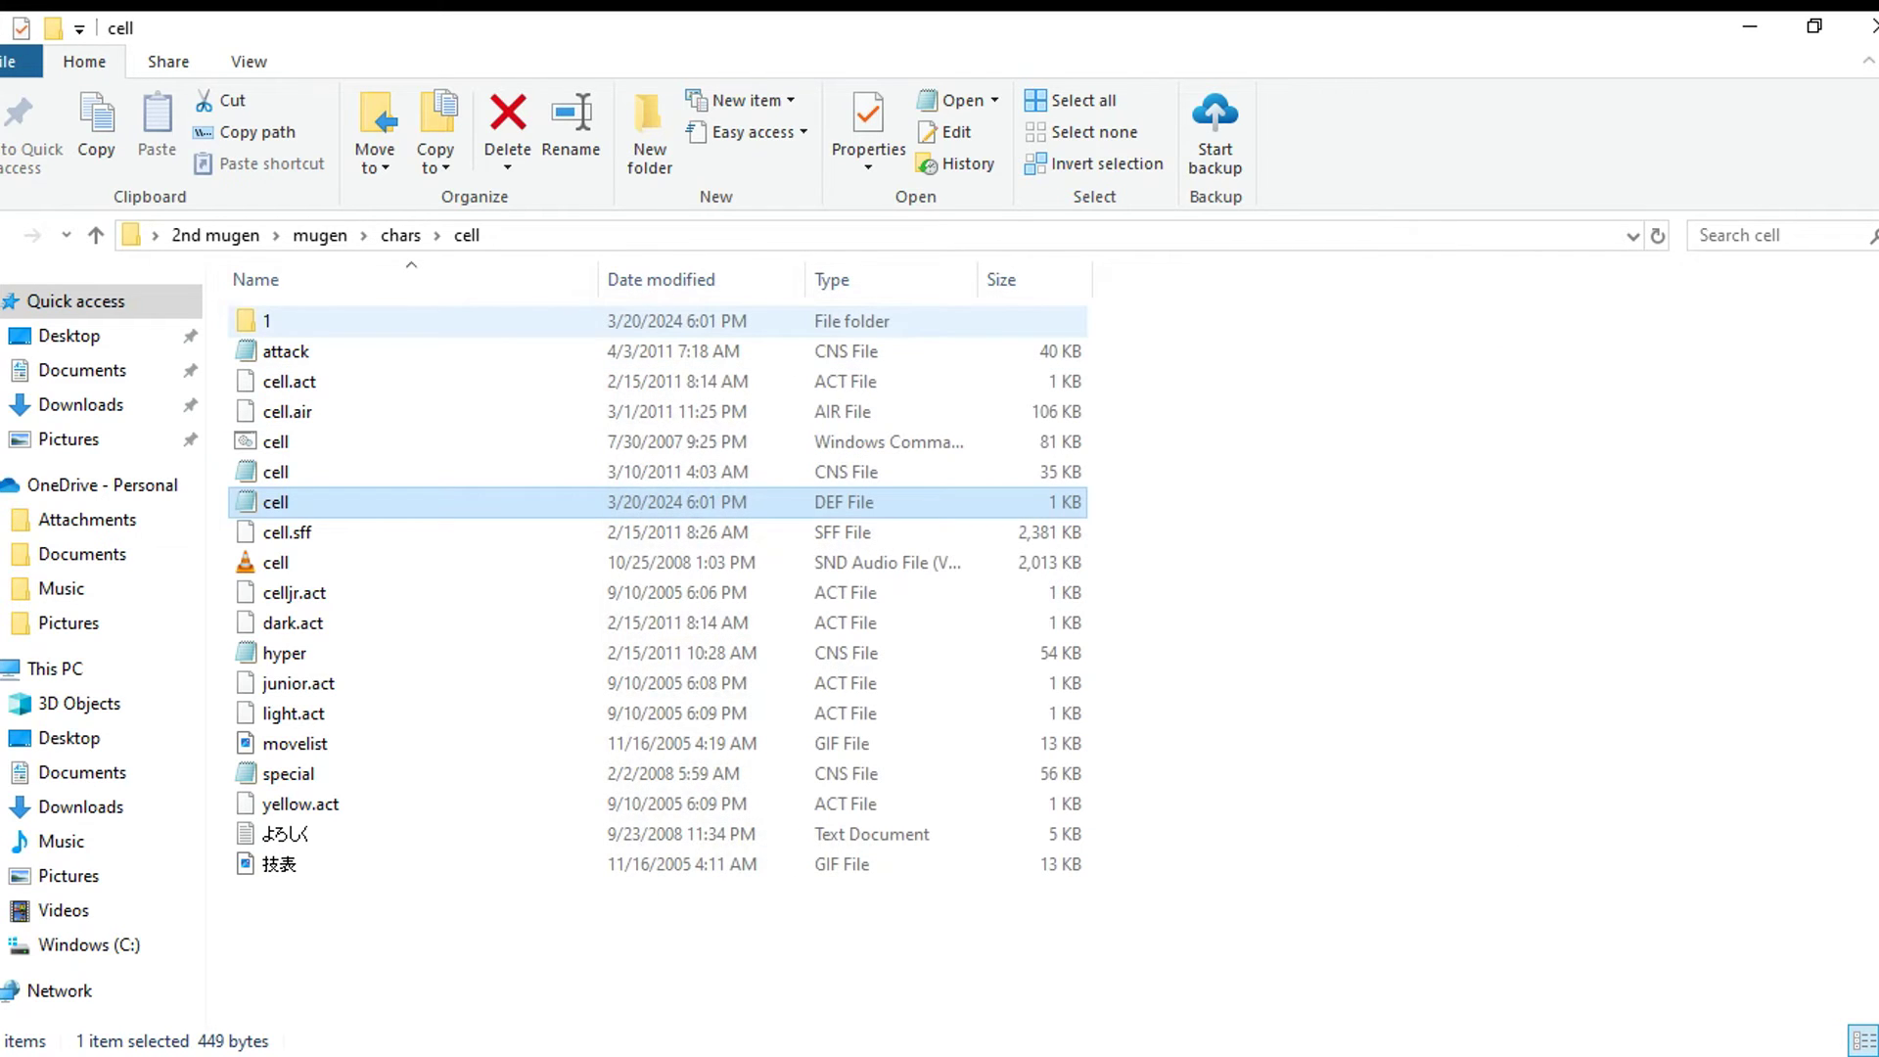
Move PlanktonCell from folder 1 back into the cell folder.
{"action": "double_click", "coordinate": [267, 320]}
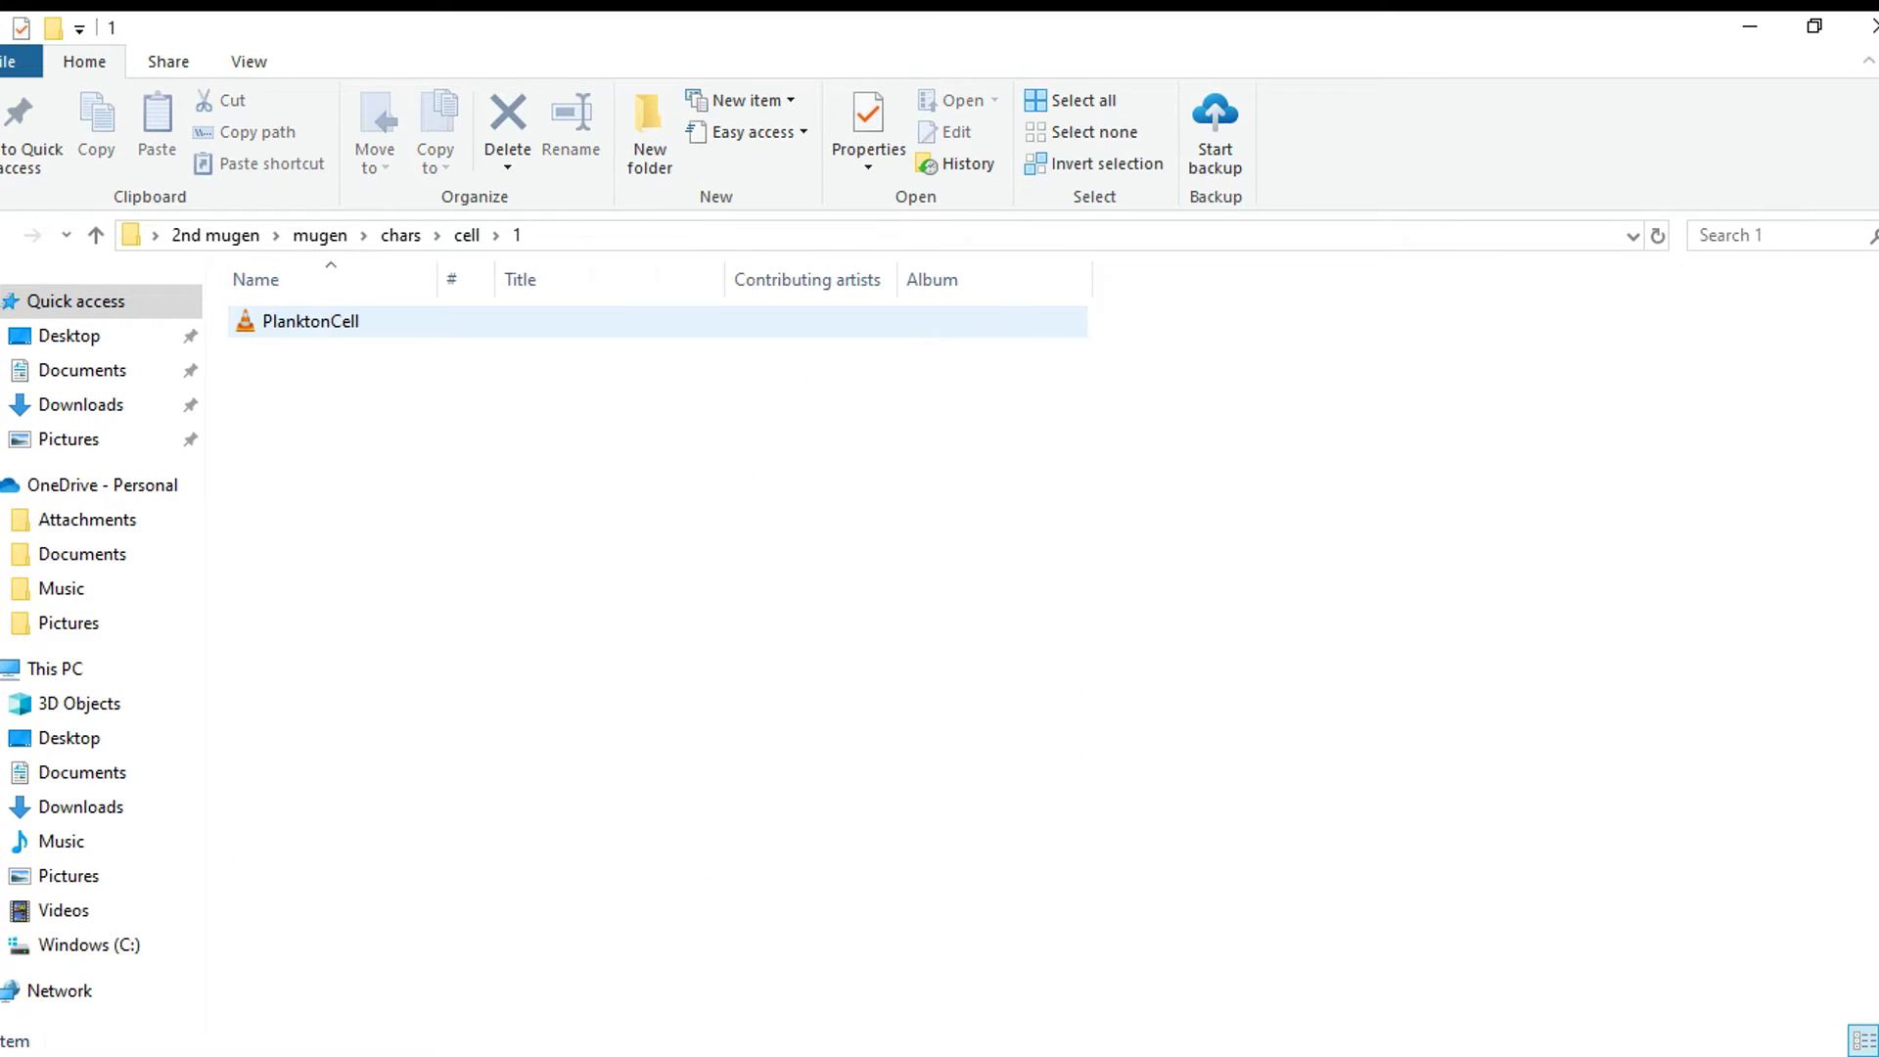
{"action": "left_click", "coordinate": [310, 321]}
{"action": "left_click_drag", "start_coordinate": [411, 294], "coordinate": [475, 237]}
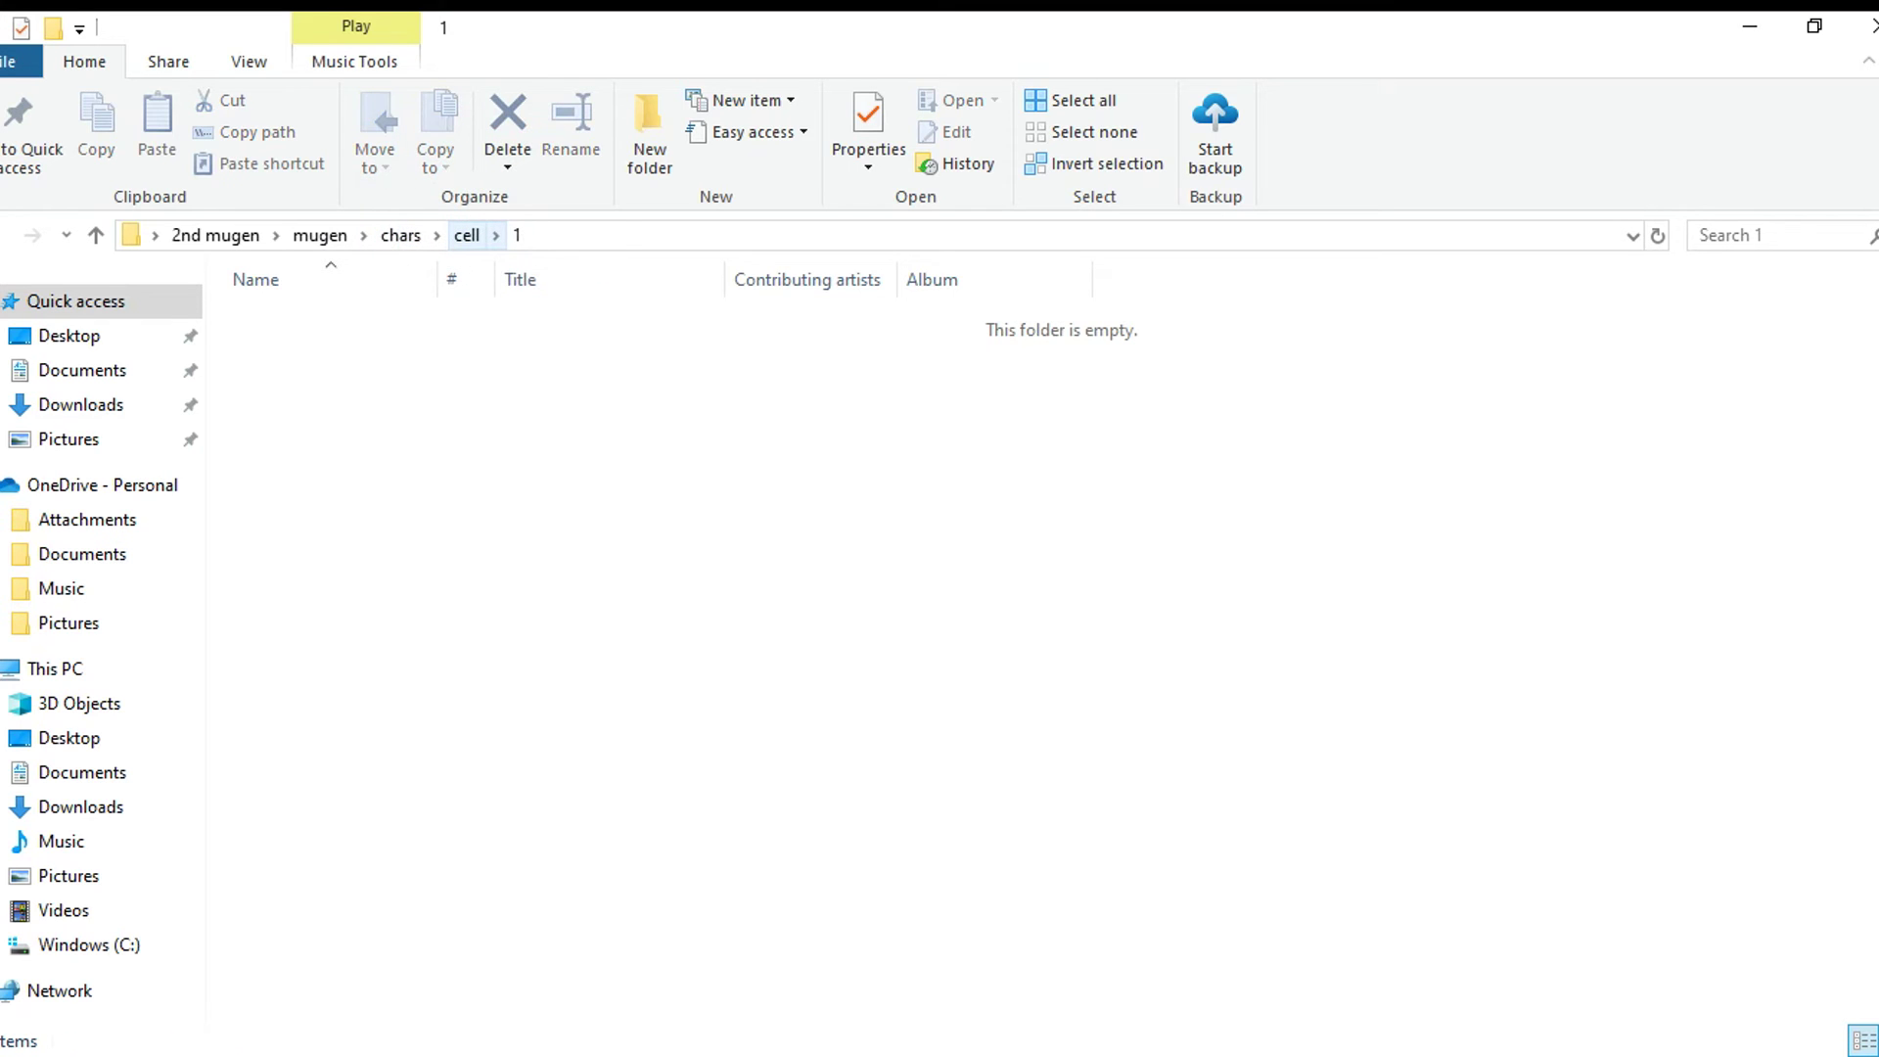
Go to the mugen folder and launch mugen.exe.
{"action": "left_click", "coordinate": [216, 235]}
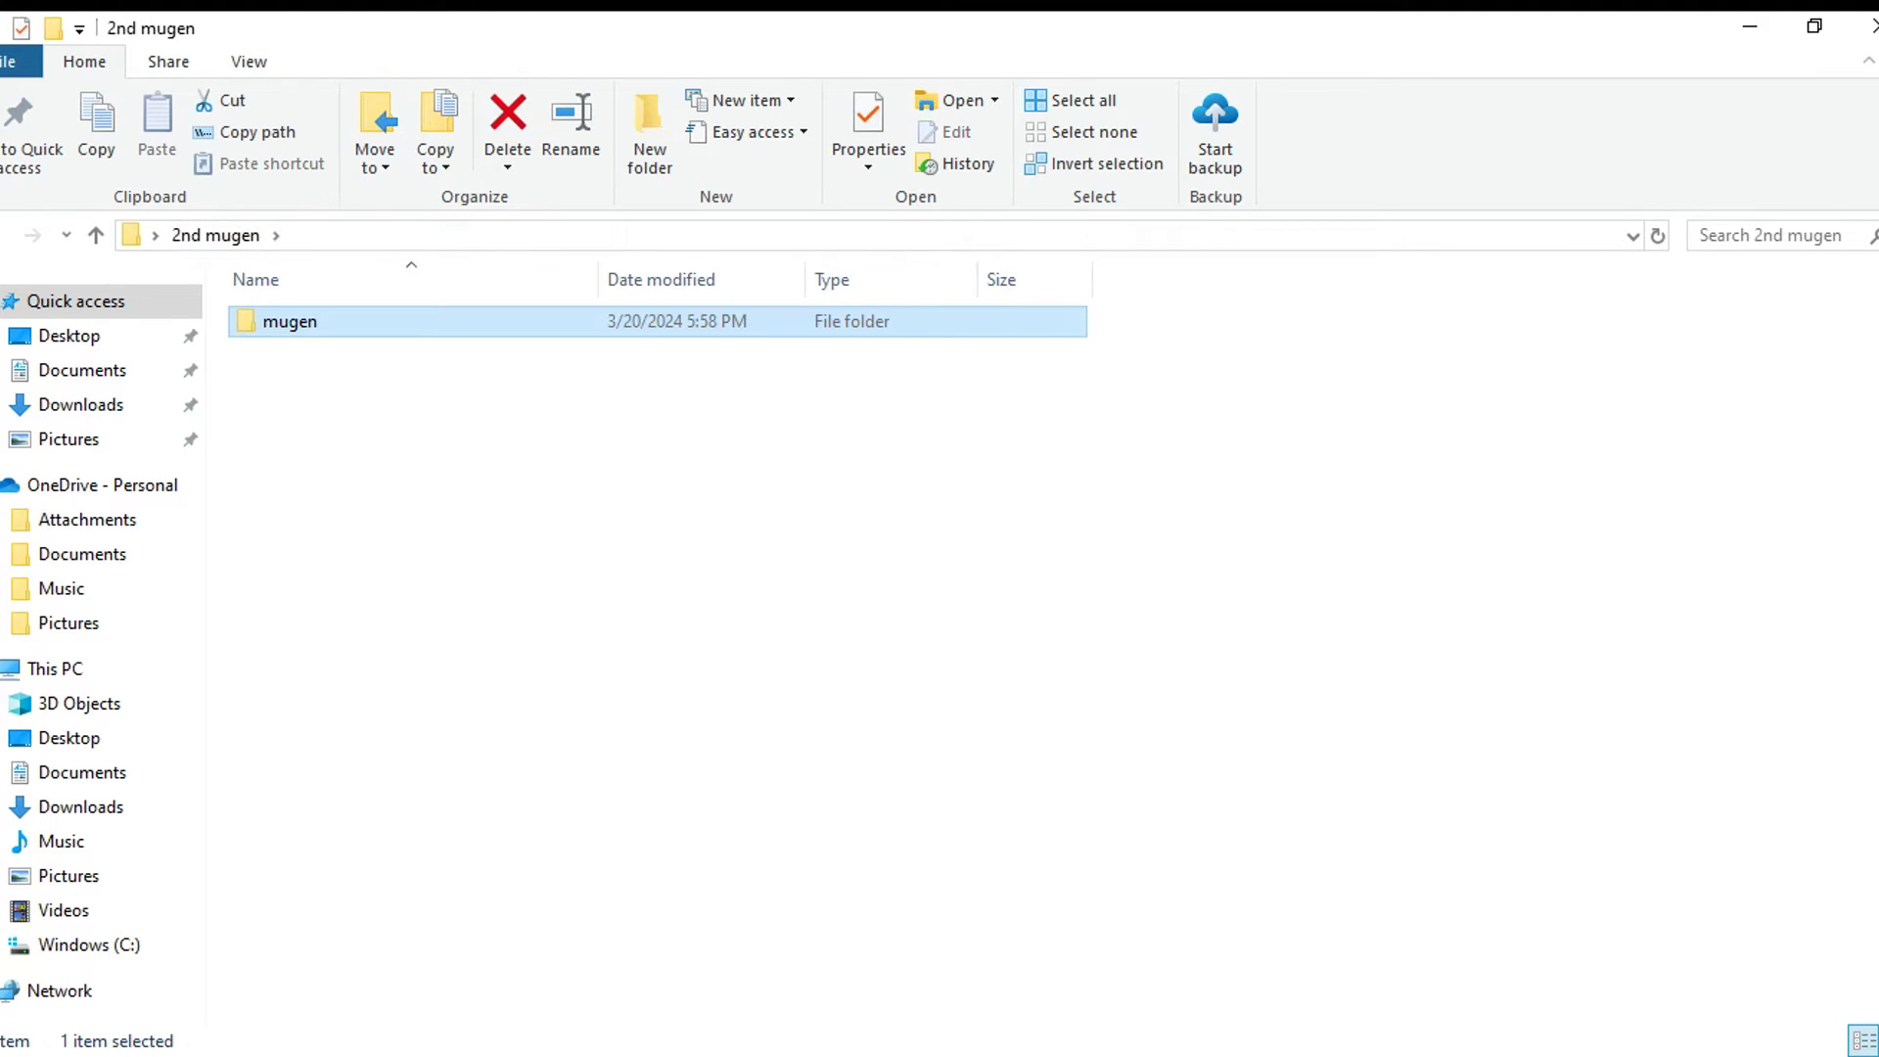
{"action": "double_click", "coordinate": [290, 321]}
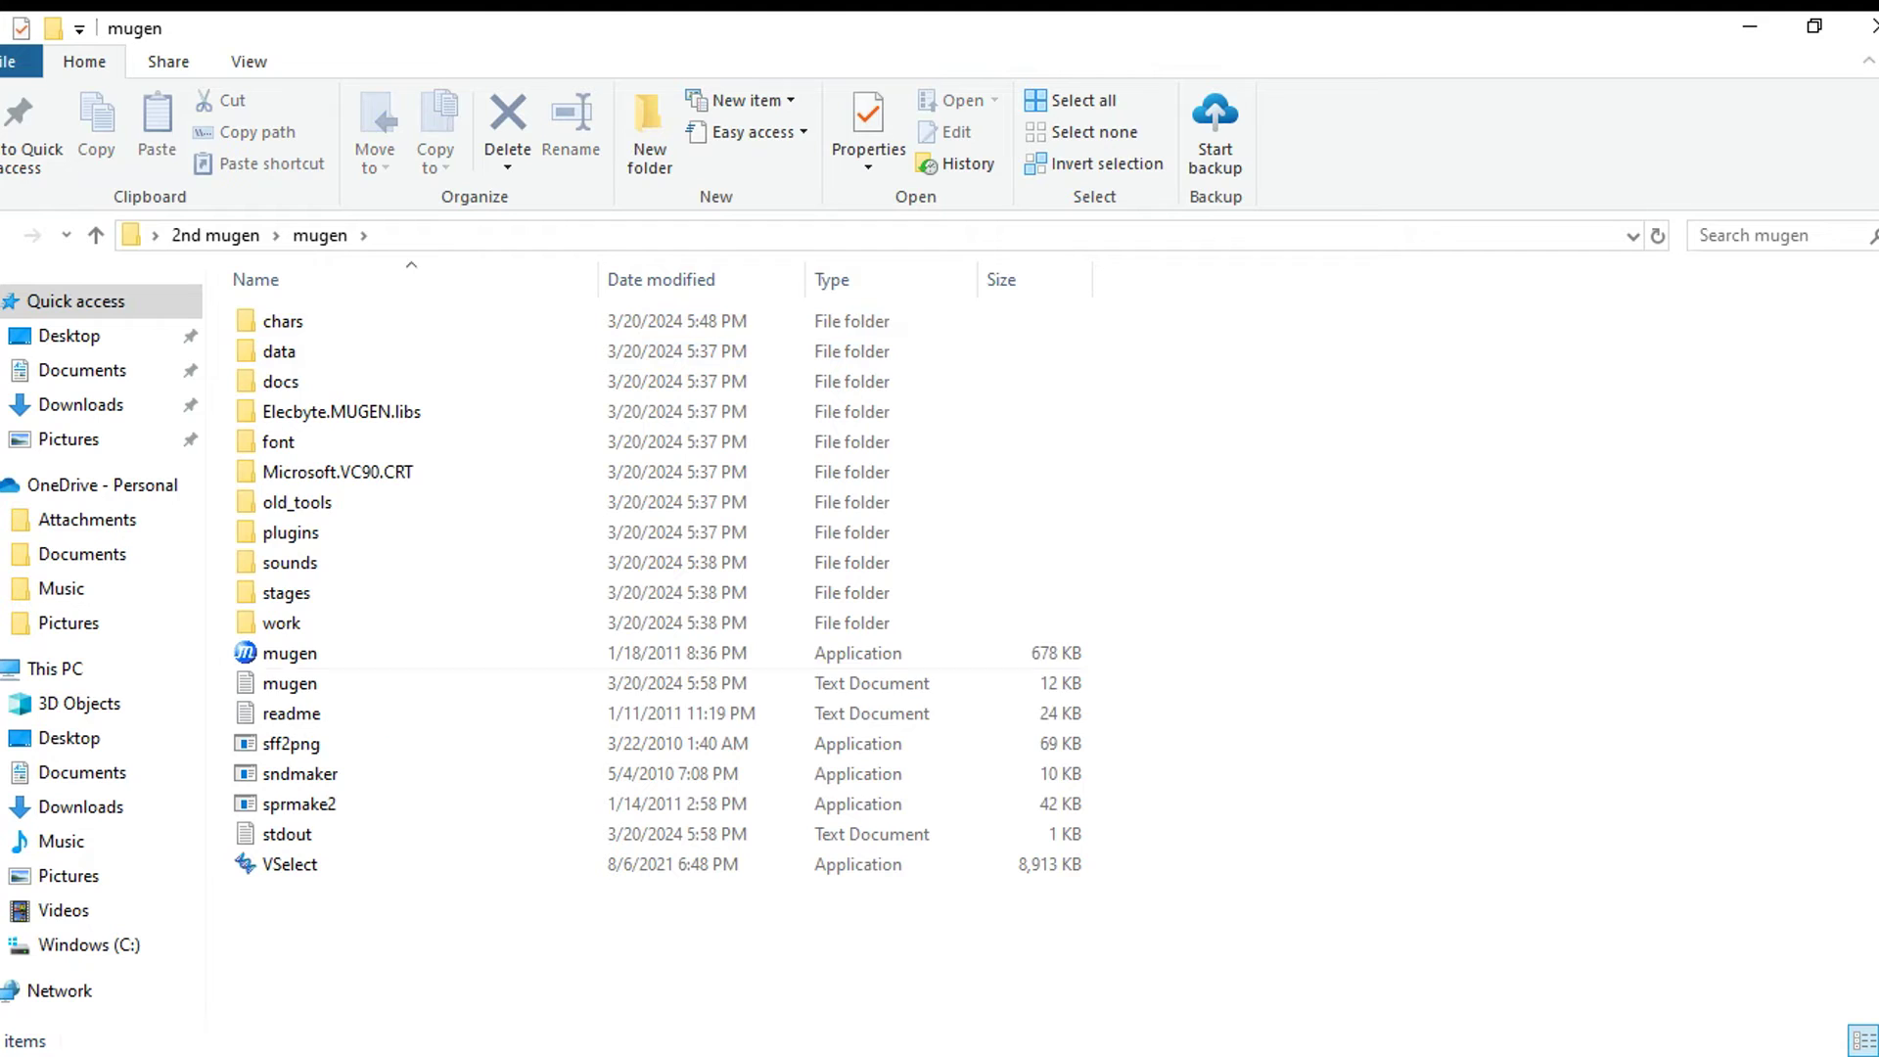
{"action": "left_click", "coordinate": [290, 653]}
{"action": "key", "text": "Return"}
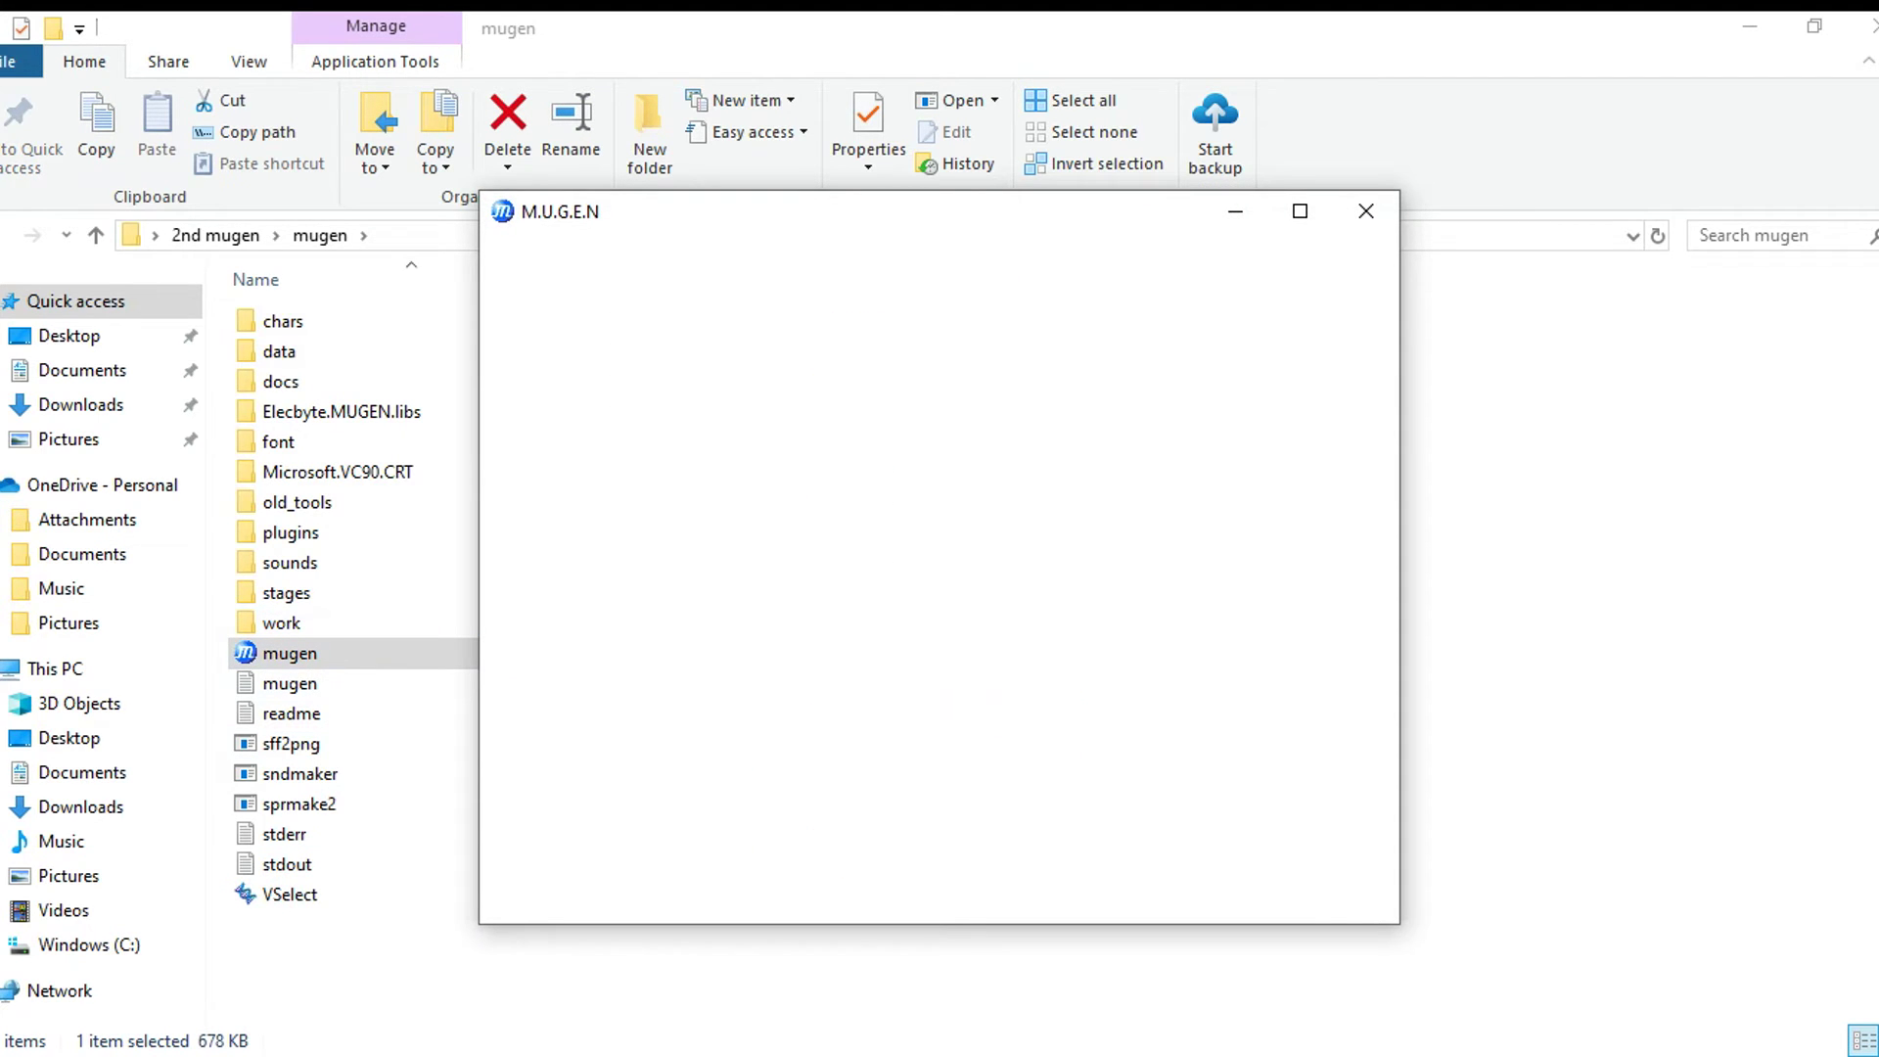
Maximize the game window and start Training mode.
{"action": "key", "text": "super+Up"}
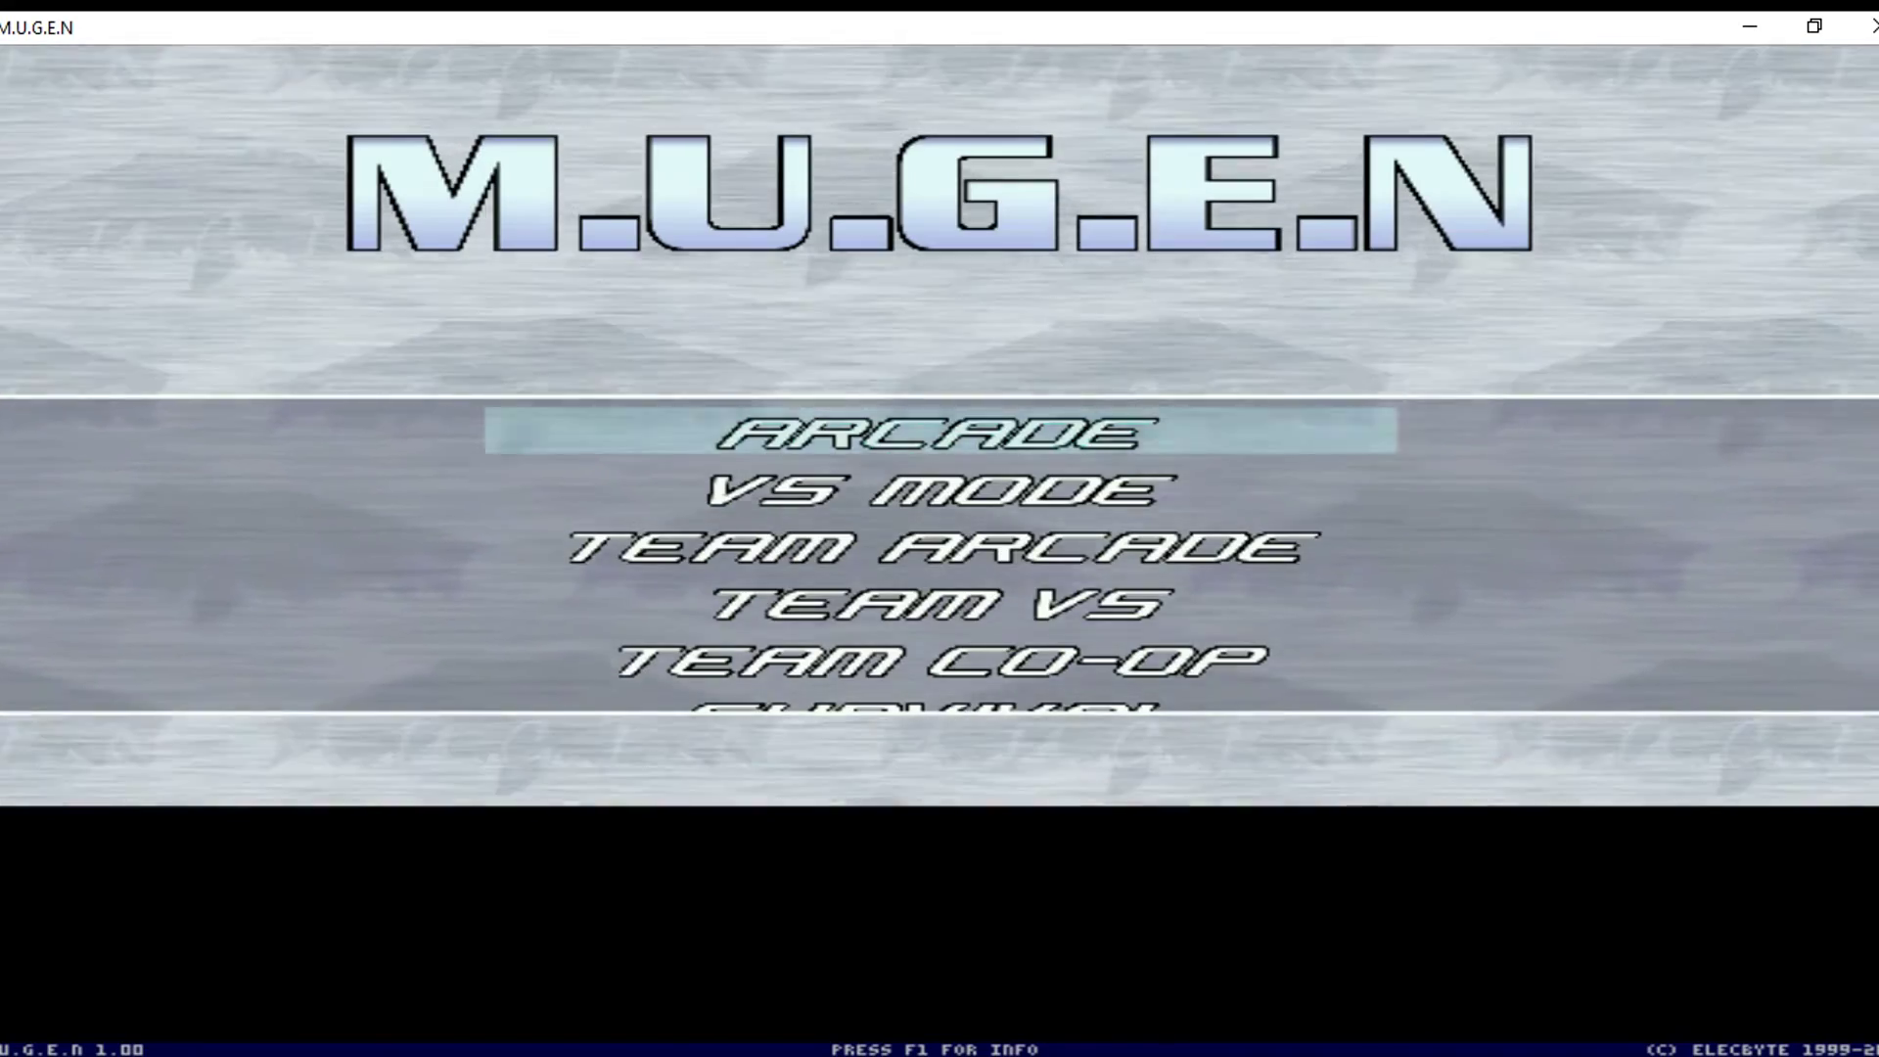
{"action": "key", "text": "Up"}
{"action": "key", "text": "Up"}
{"action": "key", "text": "Up"}
{"action": "key", "text": "Up"}
{"action": "key", "text": "Return"}
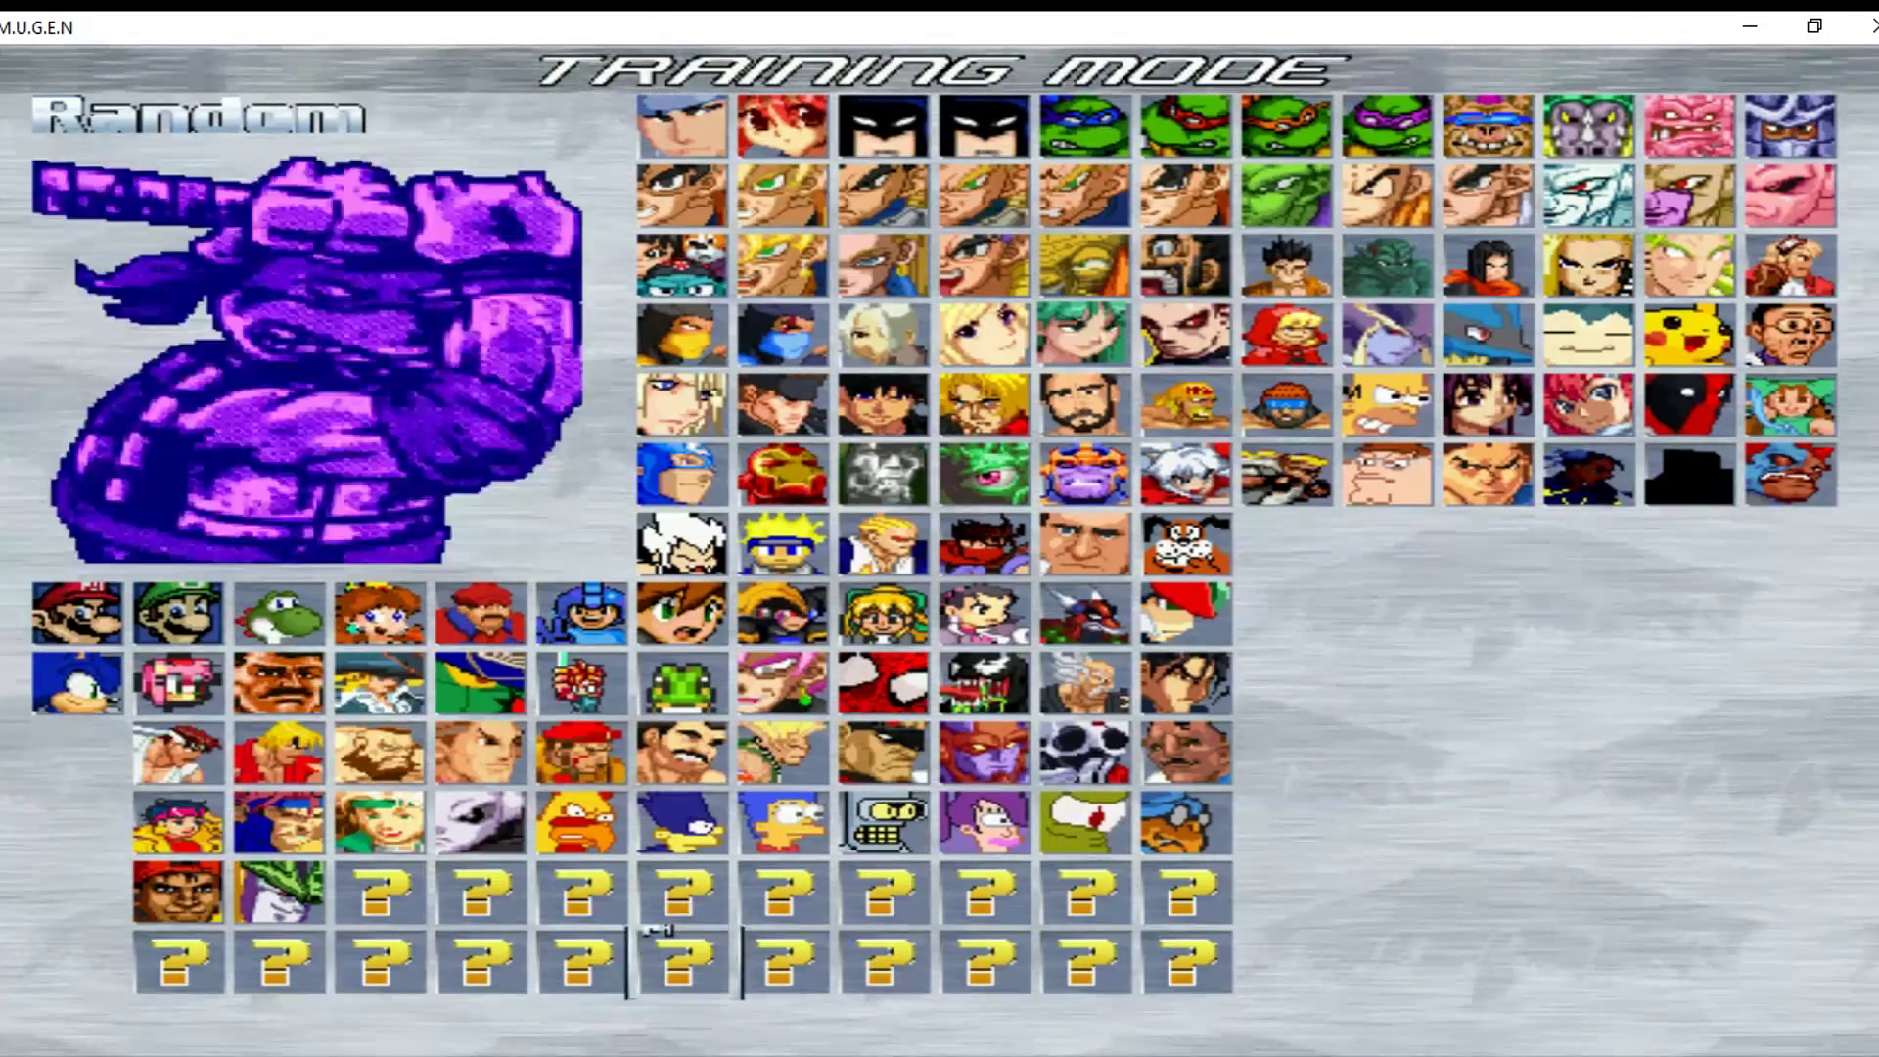
Pick Perfect Cell for both players and start the match on Kame House.
{"action": "key", "text": "Return"}
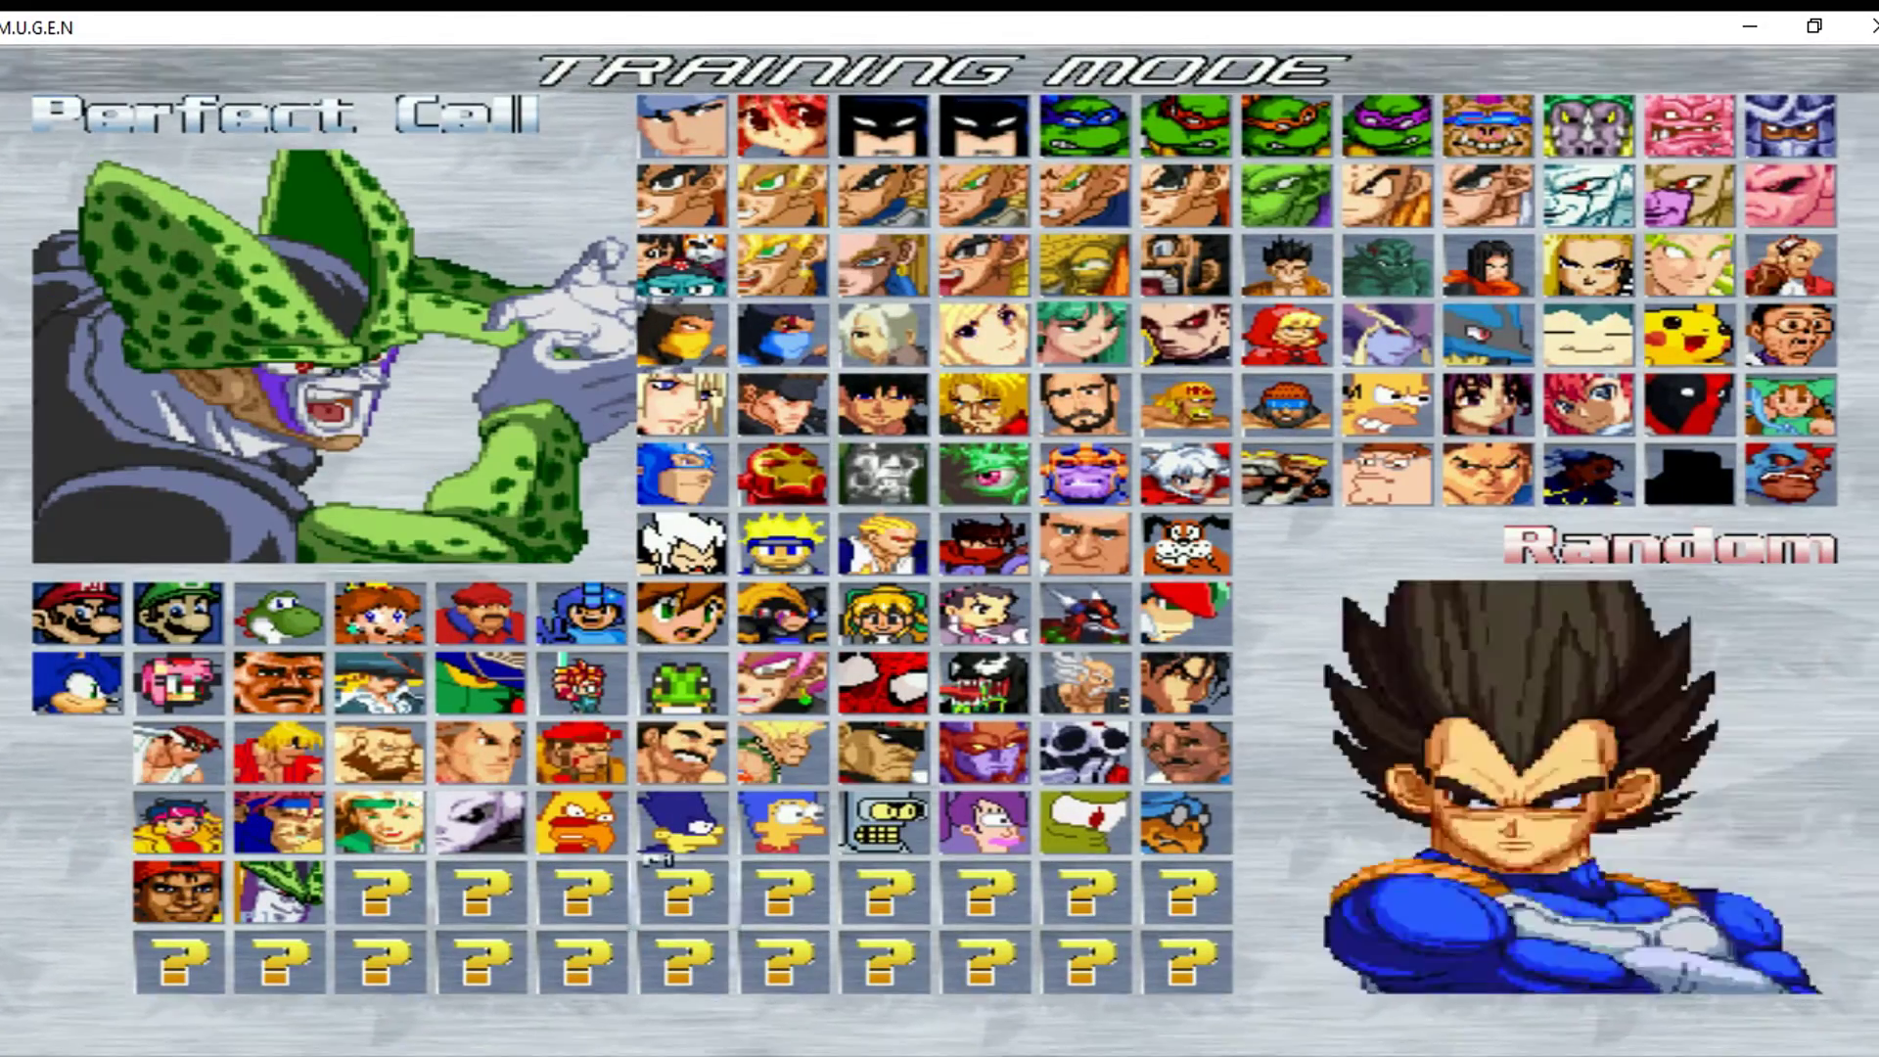
{"action": "key", "text": "Return"}
{"action": "key", "text": "Left"}
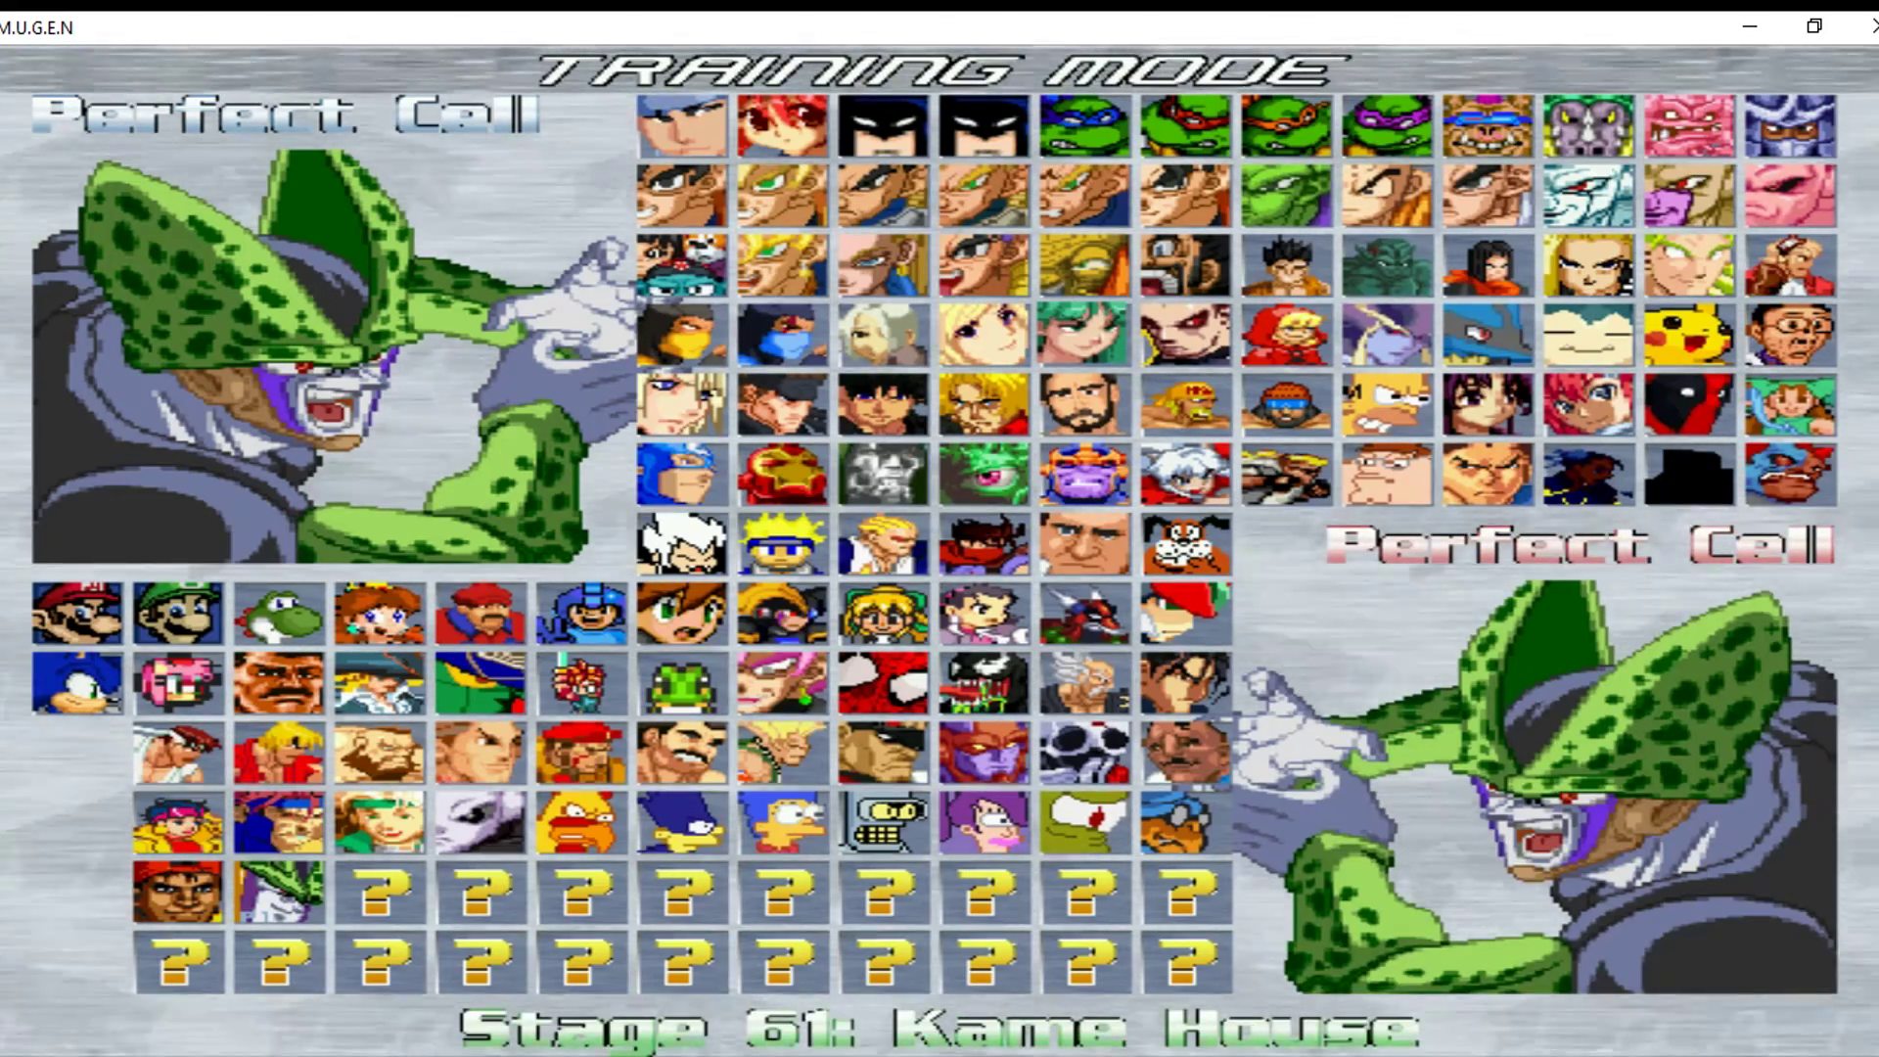
{"action": "key", "text": "Left"}
{"action": "key", "text": "Right"}
{"action": "key", "text": "Return"}
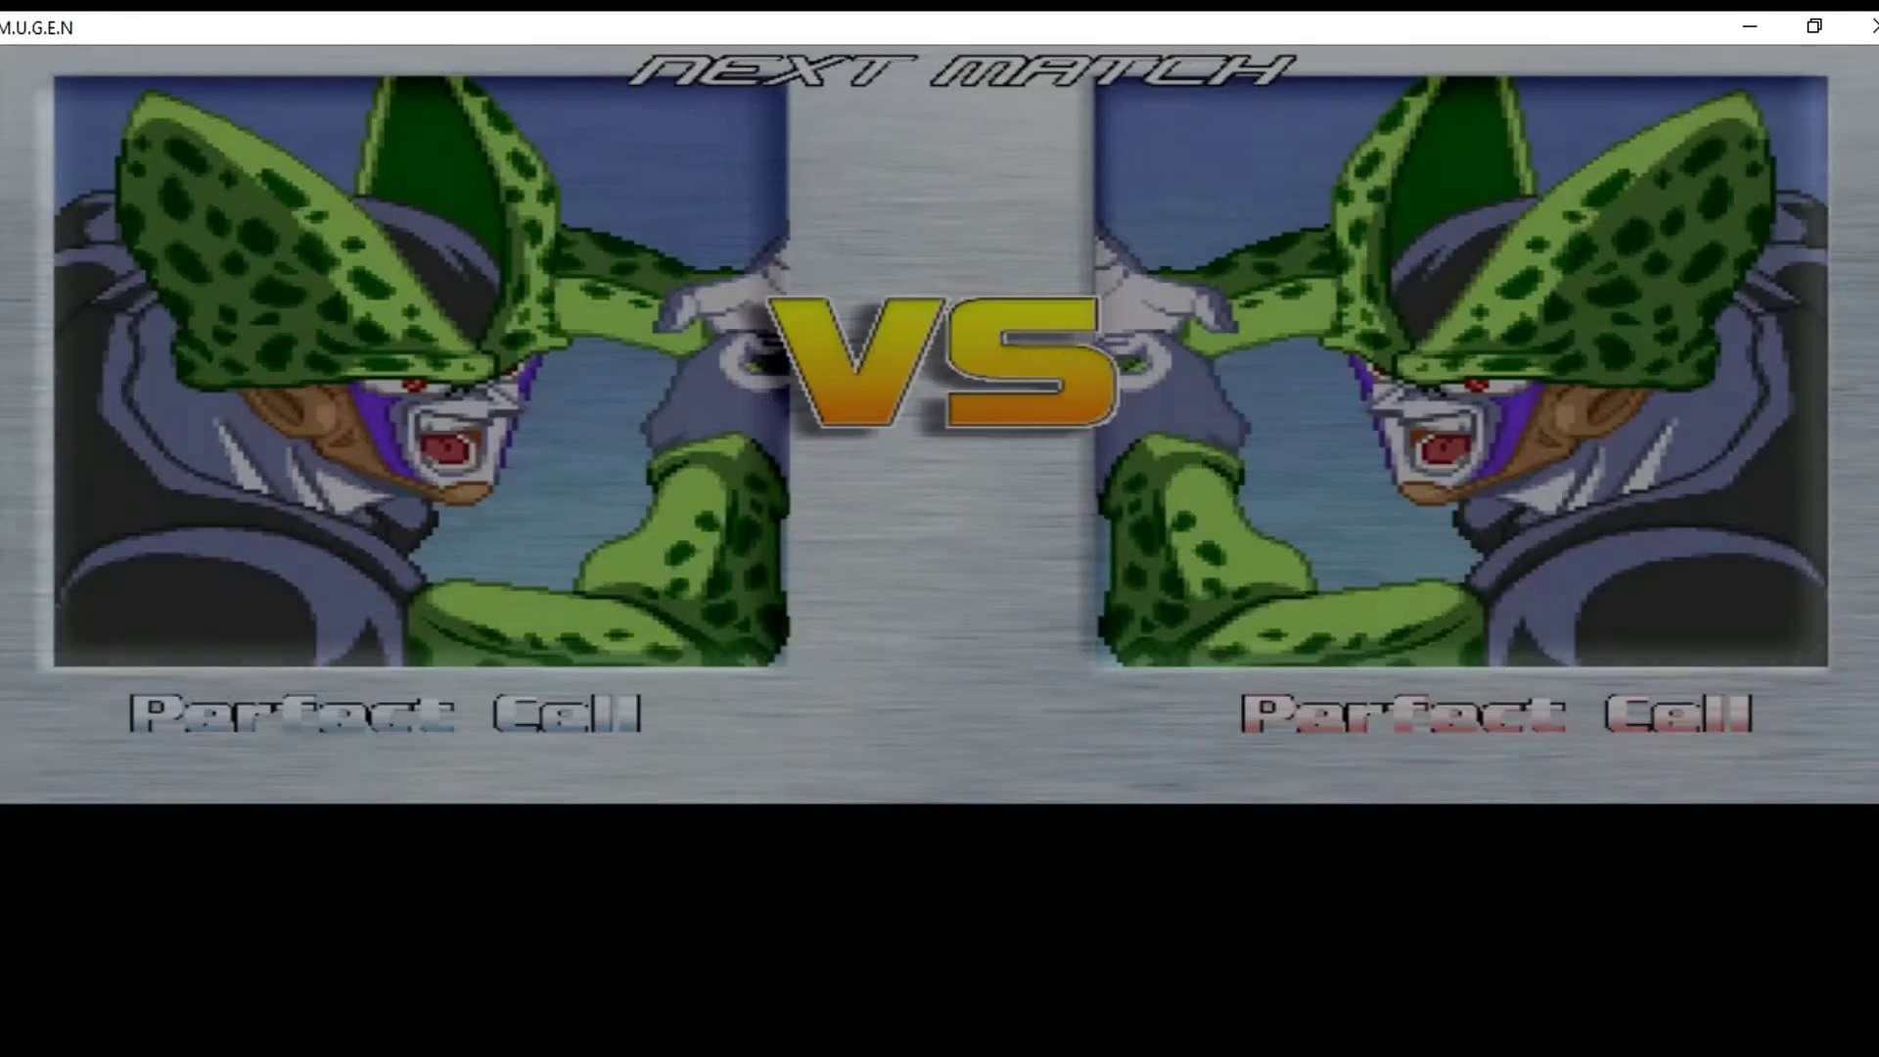